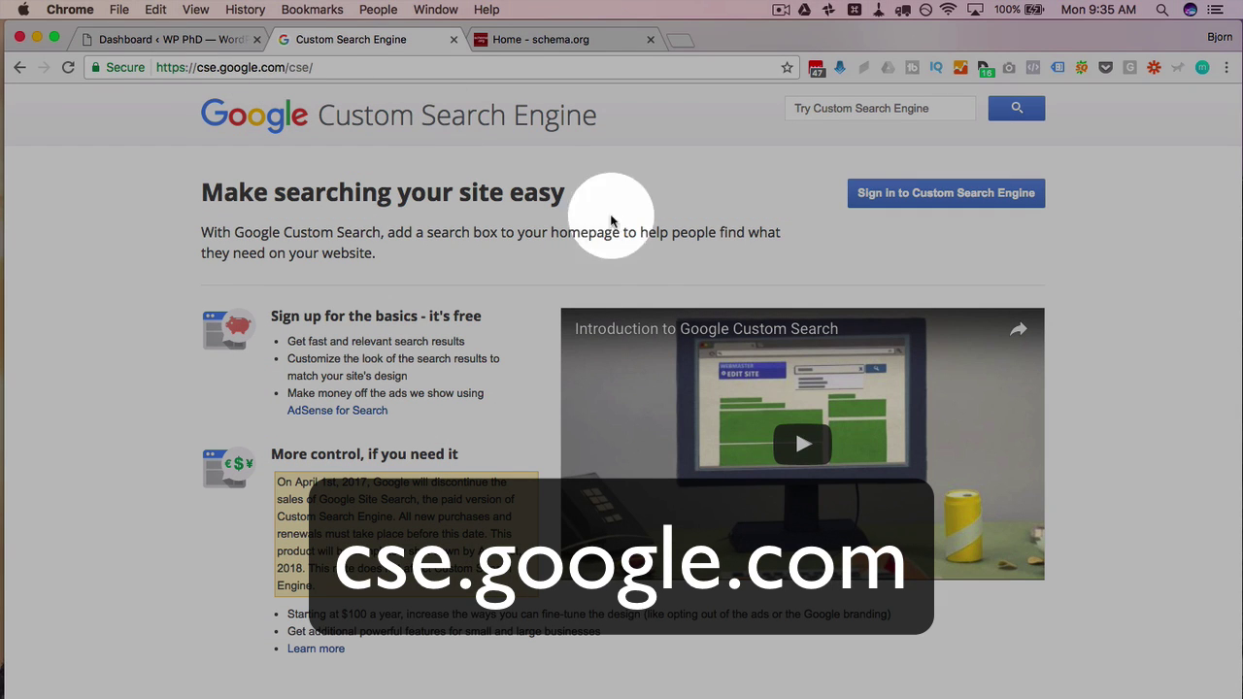
Step: Sign in to Custom Search Engine with an existing Google account and its password, and begin creating a new search engine
{"action": "left_click", "coordinate": [963, 197]}
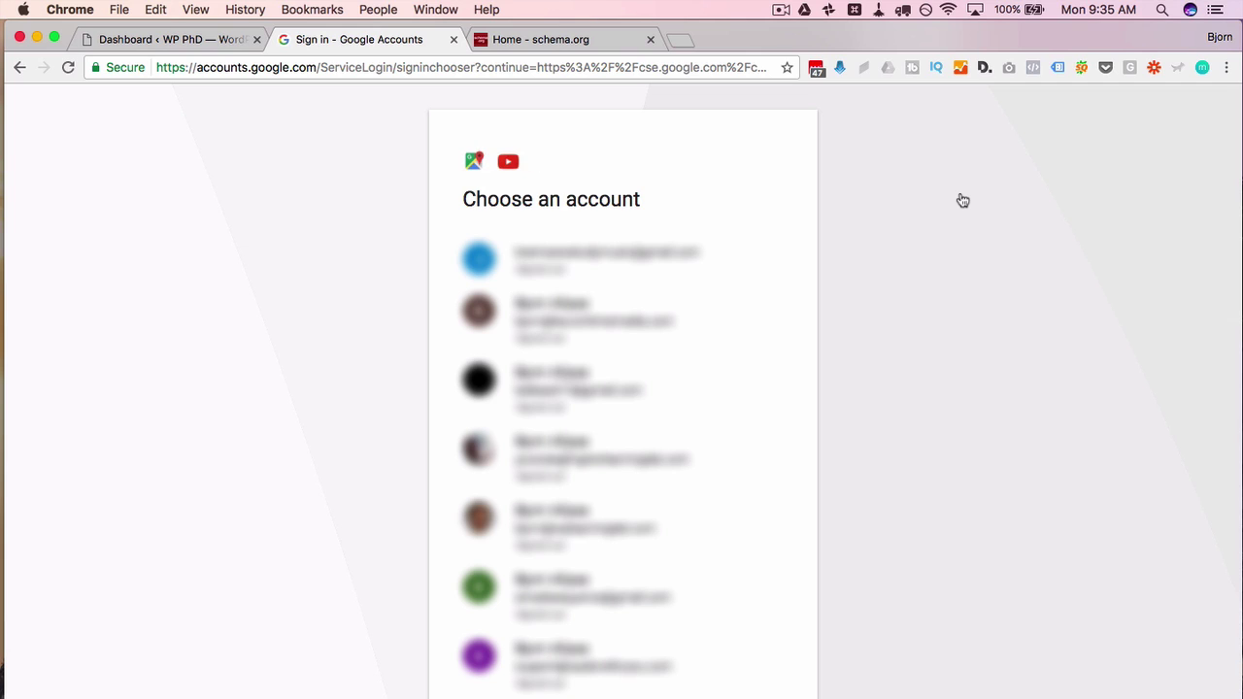
{"action": "left_click", "coordinate": [578, 399]}
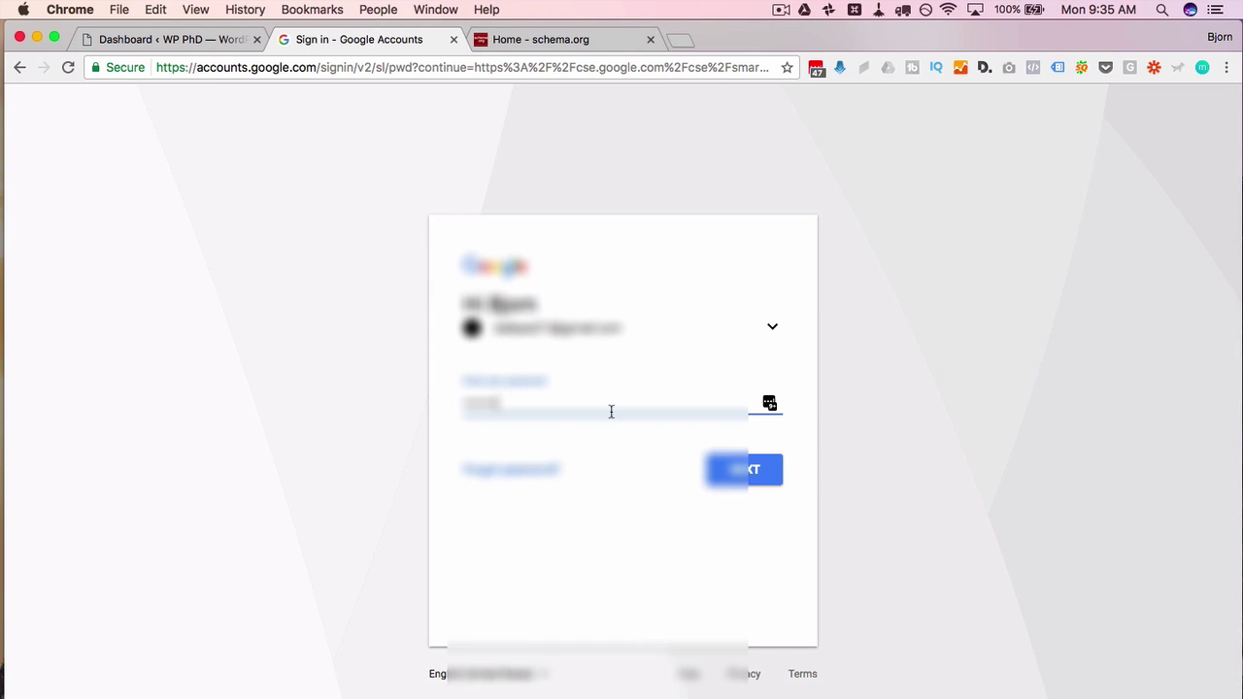
{"action": "left_click", "coordinate": [735, 470]}
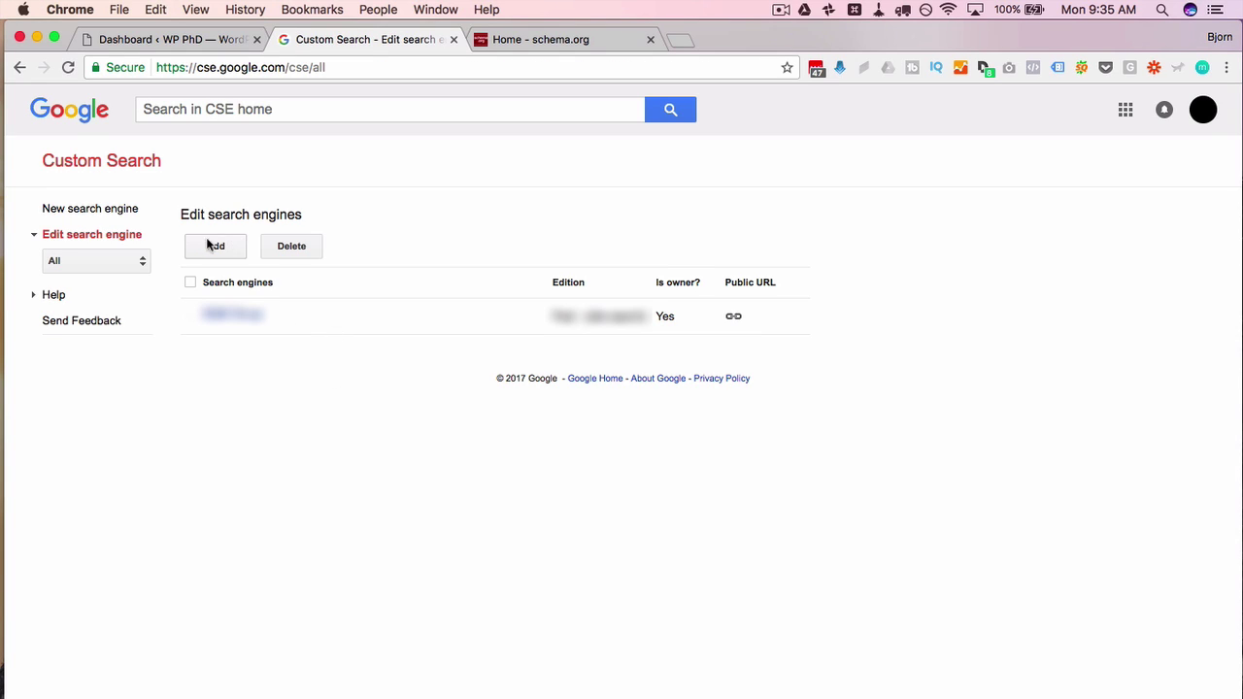
{"action": "left_click", "coordinate": [95, 208]}
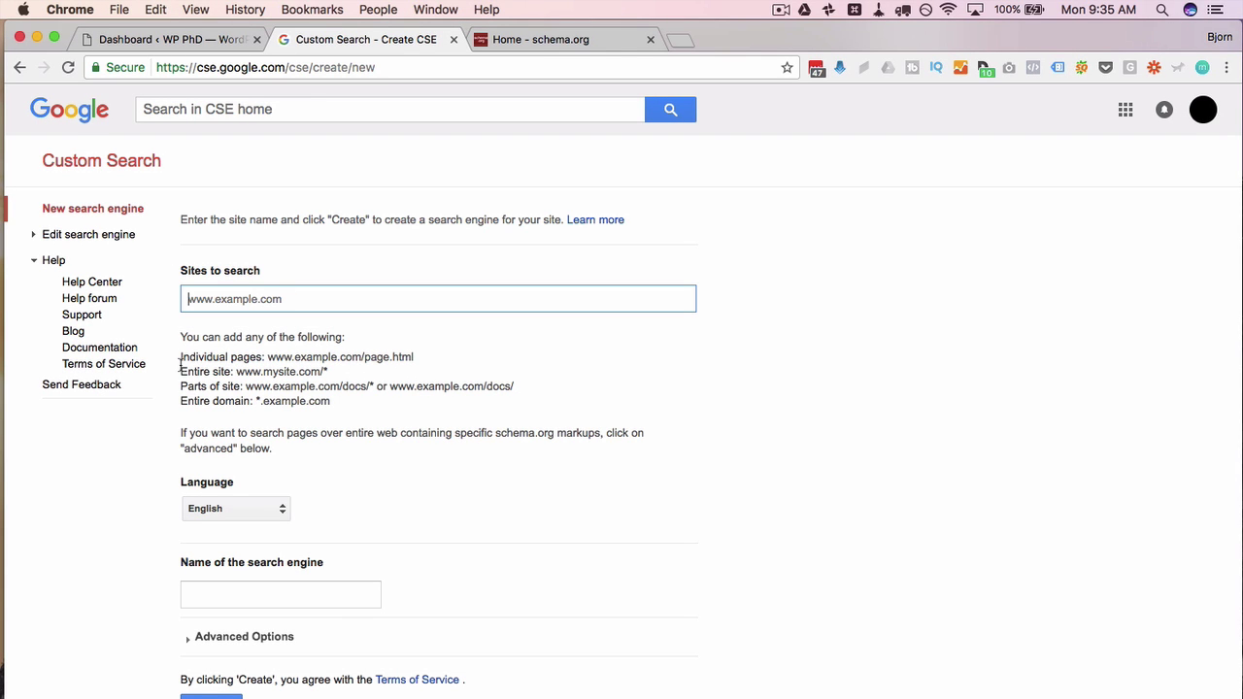
Step: Examine the example URL formats for individual pages, an entire site, parts of a site and an entire domain
{"action": "left_click_drag", "start_coordinate": [267, 356], "coordinate": [431, 352]}
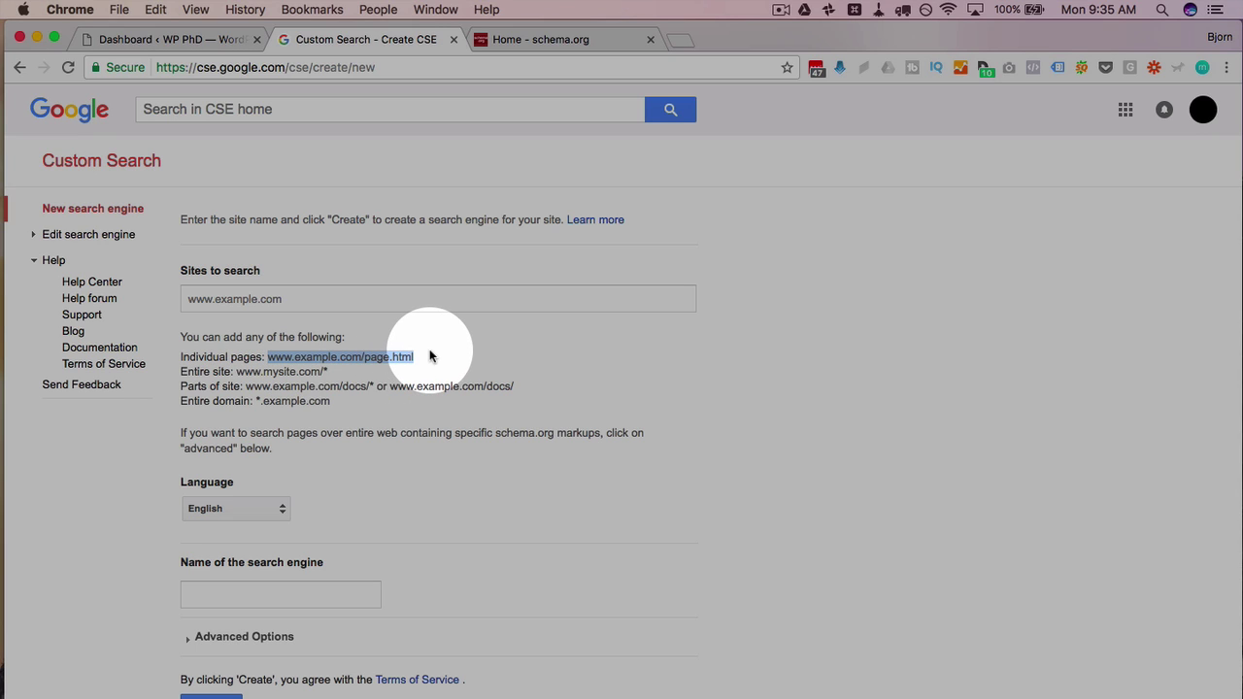
{"action": "left_click_drag", "start_coordinate": [236, 371], "coordinate": [323, 371]}
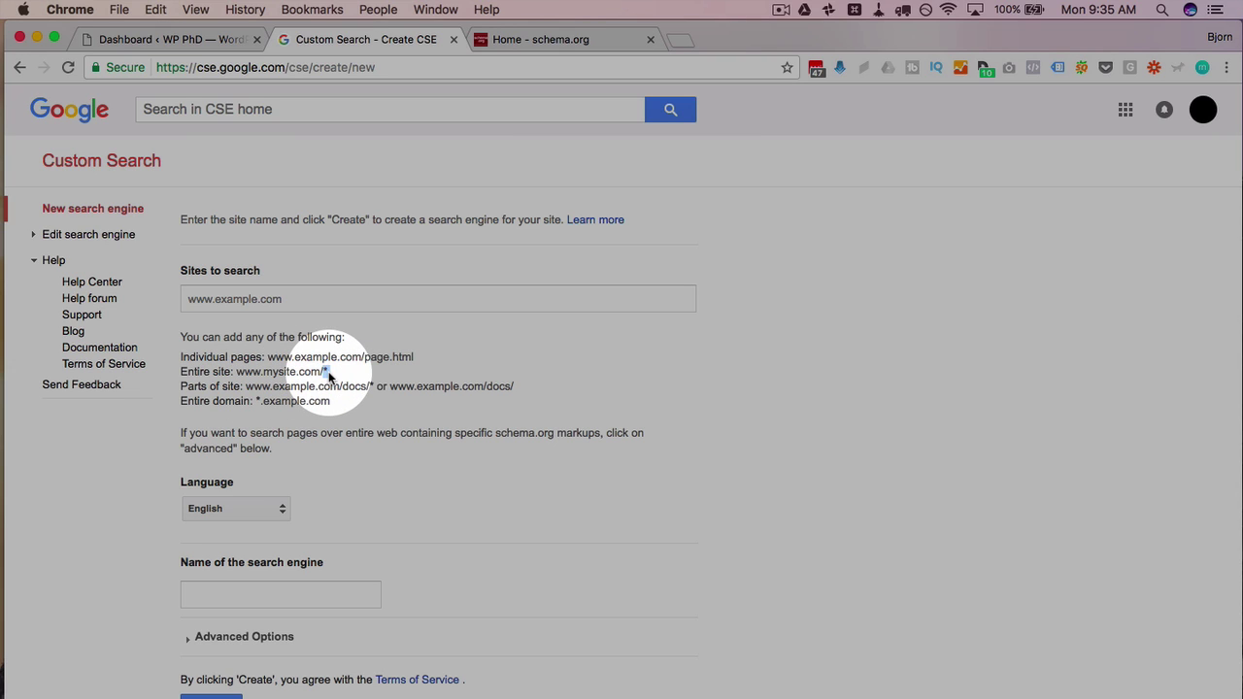
{"action": "left_click_drag", "start_coordinate": [236, 372], "coordinate": [326, 371]}
{"action": "left_click", "coordinate": [328, 371]}
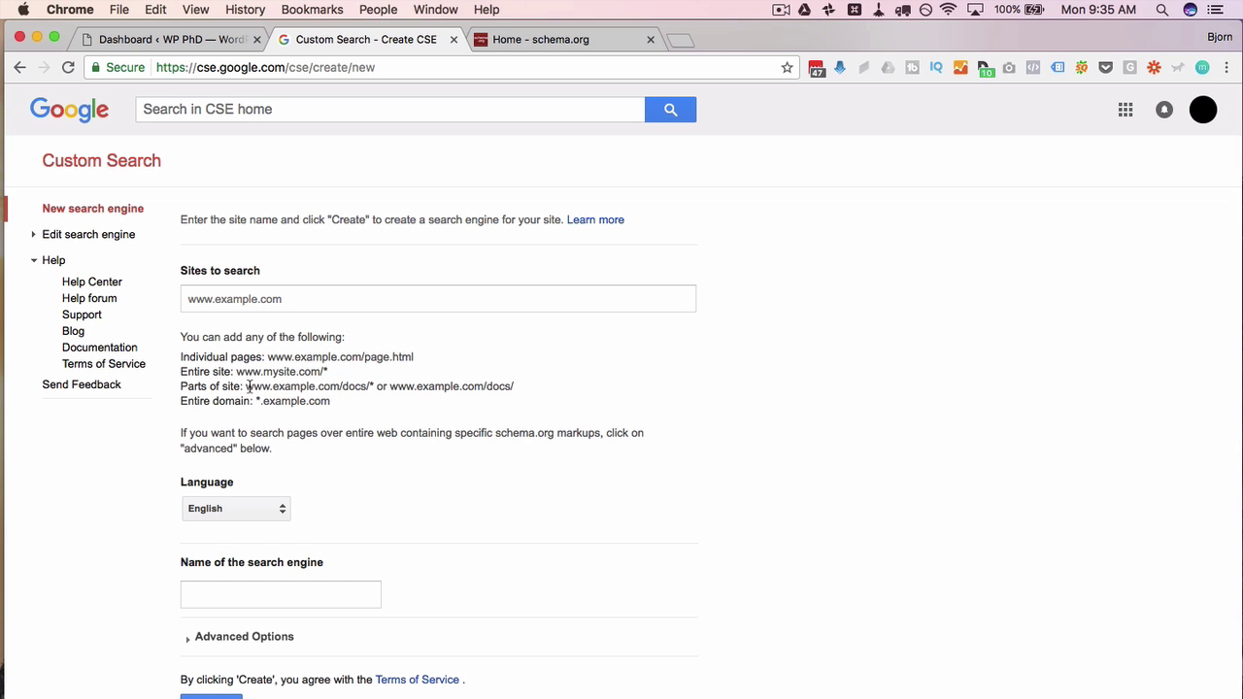
{"action": "left_click_drag", "start_coordinate": [247, 386], "coordinate": [392, 381]}
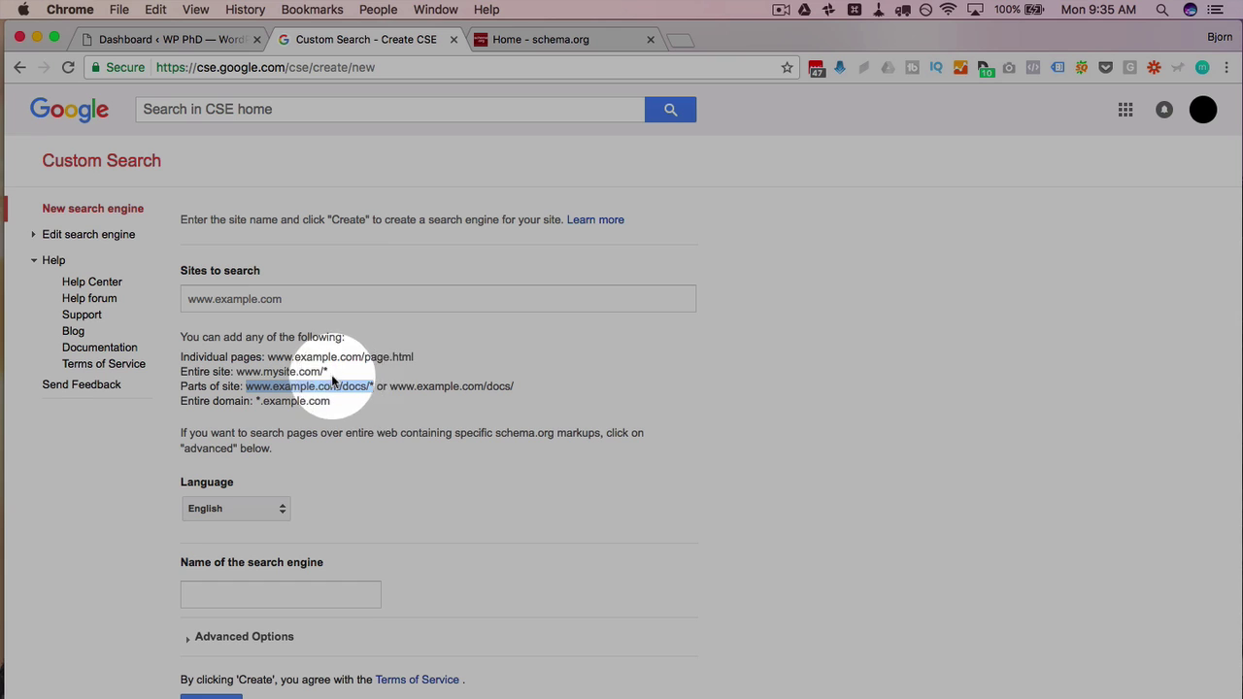
{"action": "left_click", "coordinate": [286, 403]}
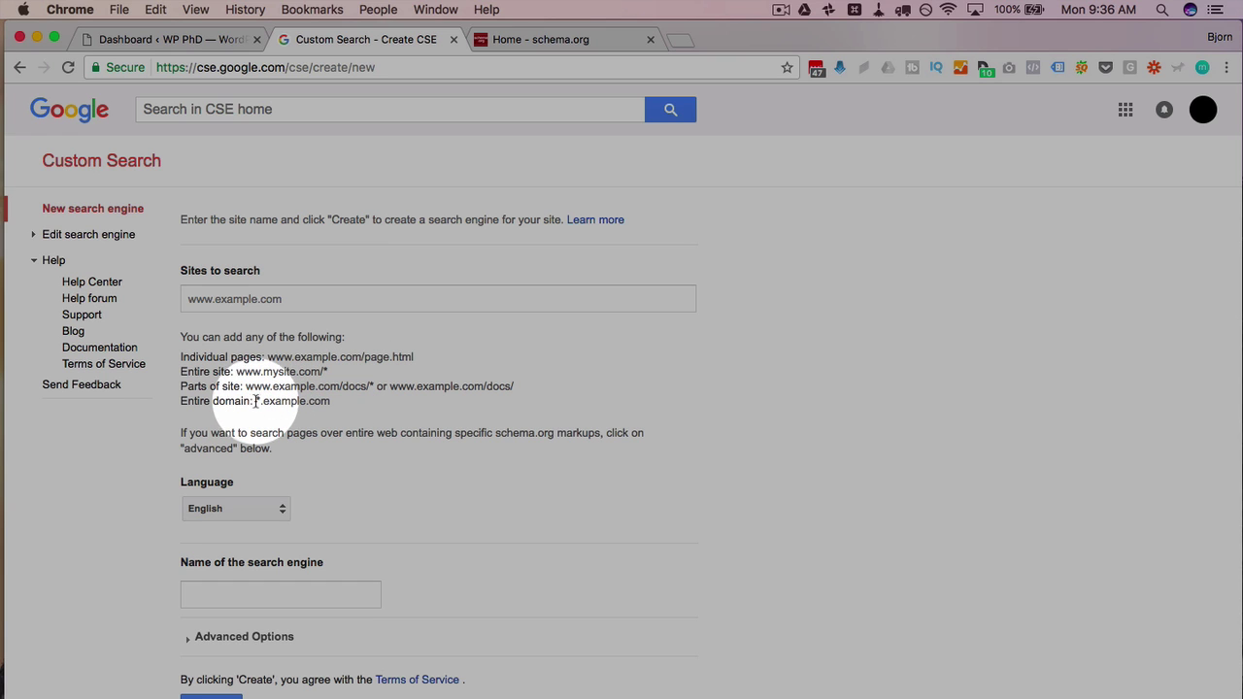
{"action": "left_click_drag", "start_coordinate": [255, 401], "coordinate": [342, 401]}
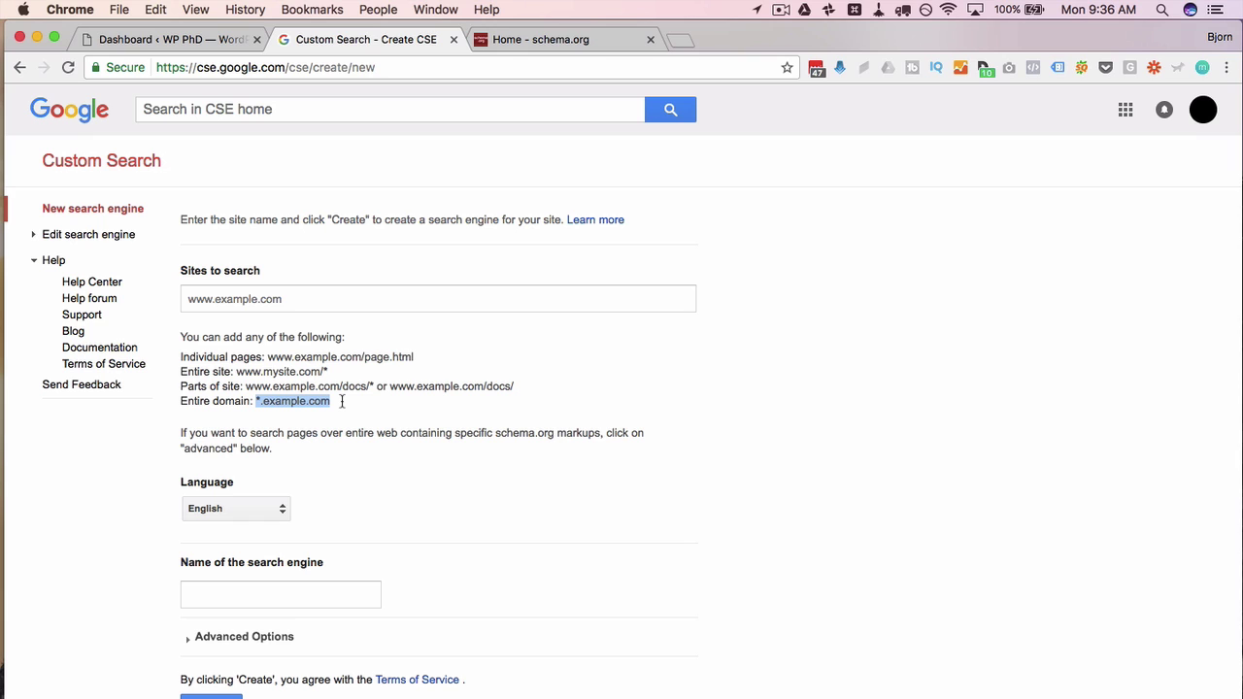
{"action": "left_click", "coordinate": [341, 401]}
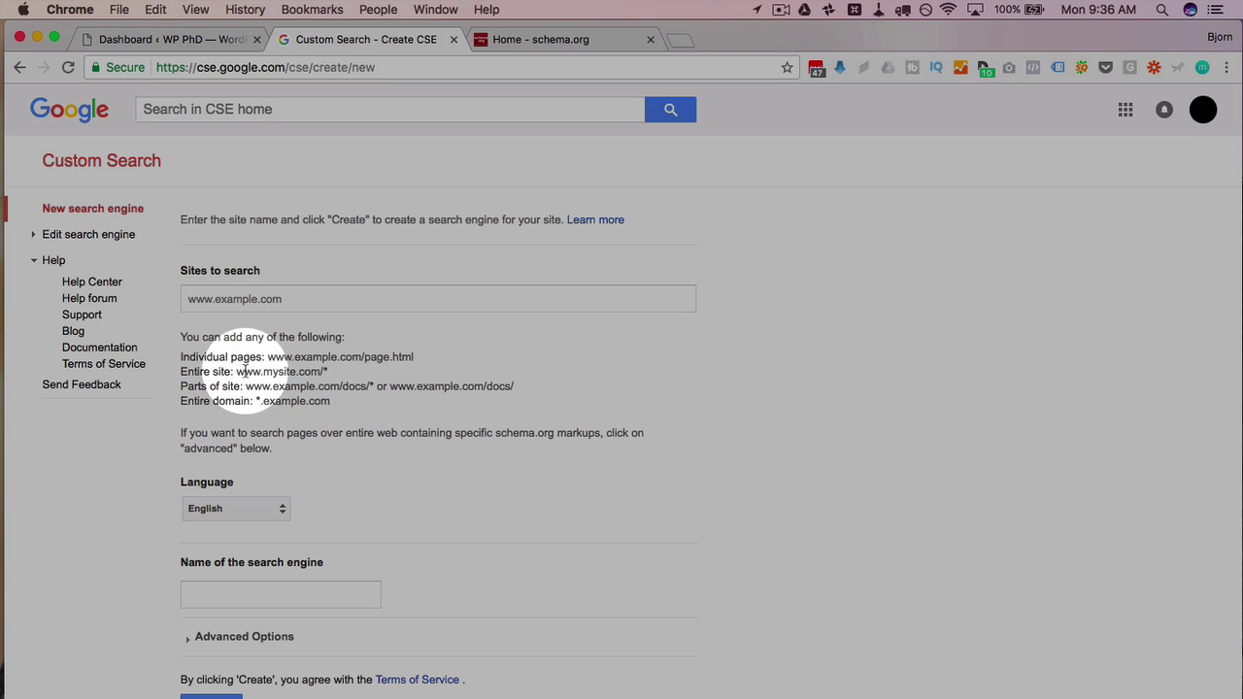
{"action": "left_click_drag", "start_coordinate": [237, 372], "coordinate": [329, 371]}
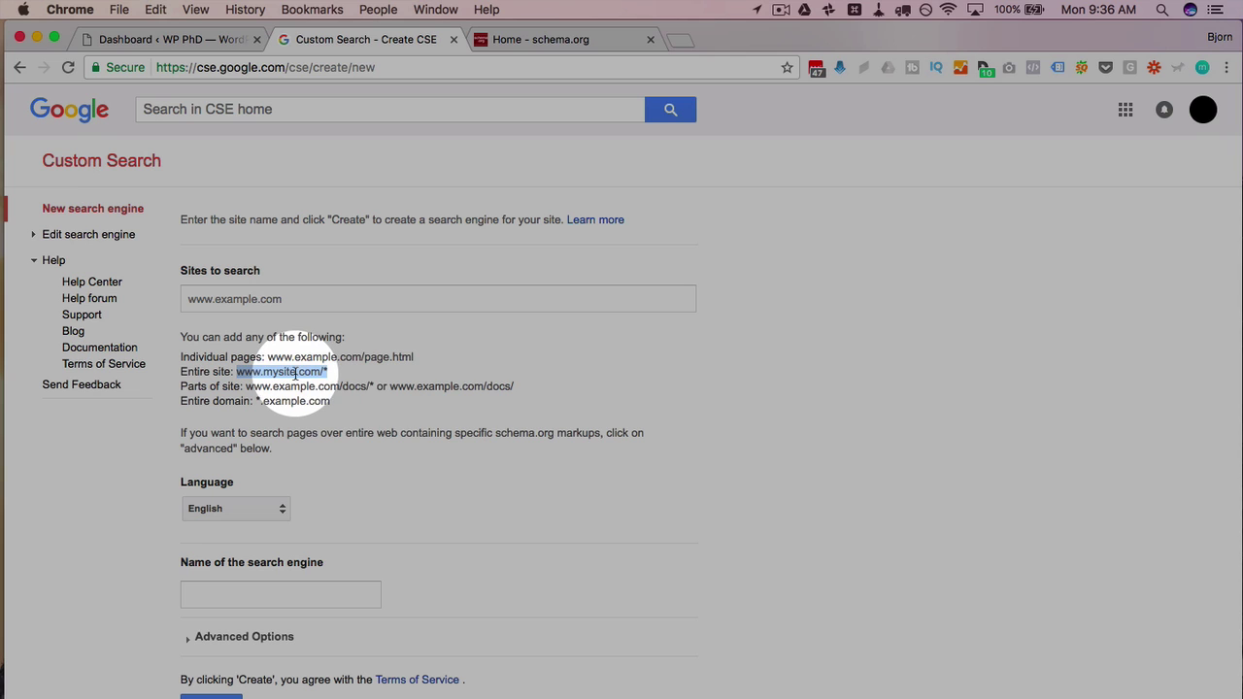
{"action": "right_click", "coordinate": [295, 373]}
{"action": "left_click", "coordinate": [309, 405]}
{"action": "left_click", "coordinate": [249, 303]}
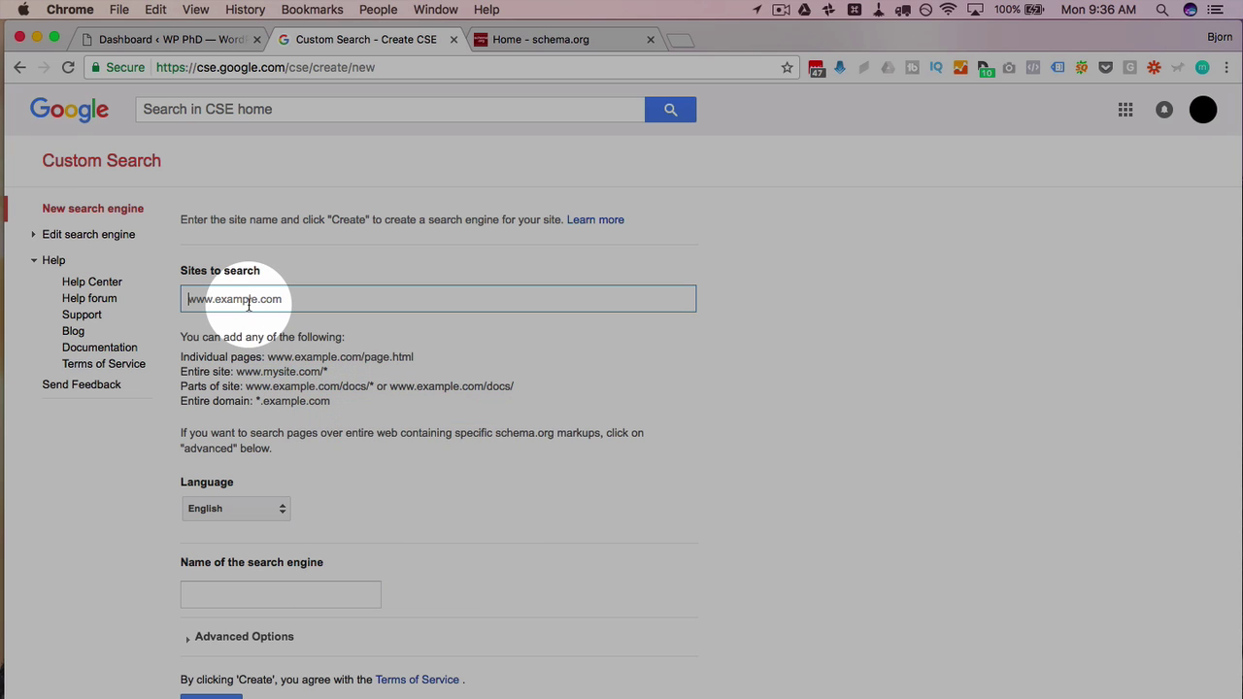
{"action": "right_click", "coordinate": [248, 304]}
{"action": "left_click", "coordinate": [291, 386]}
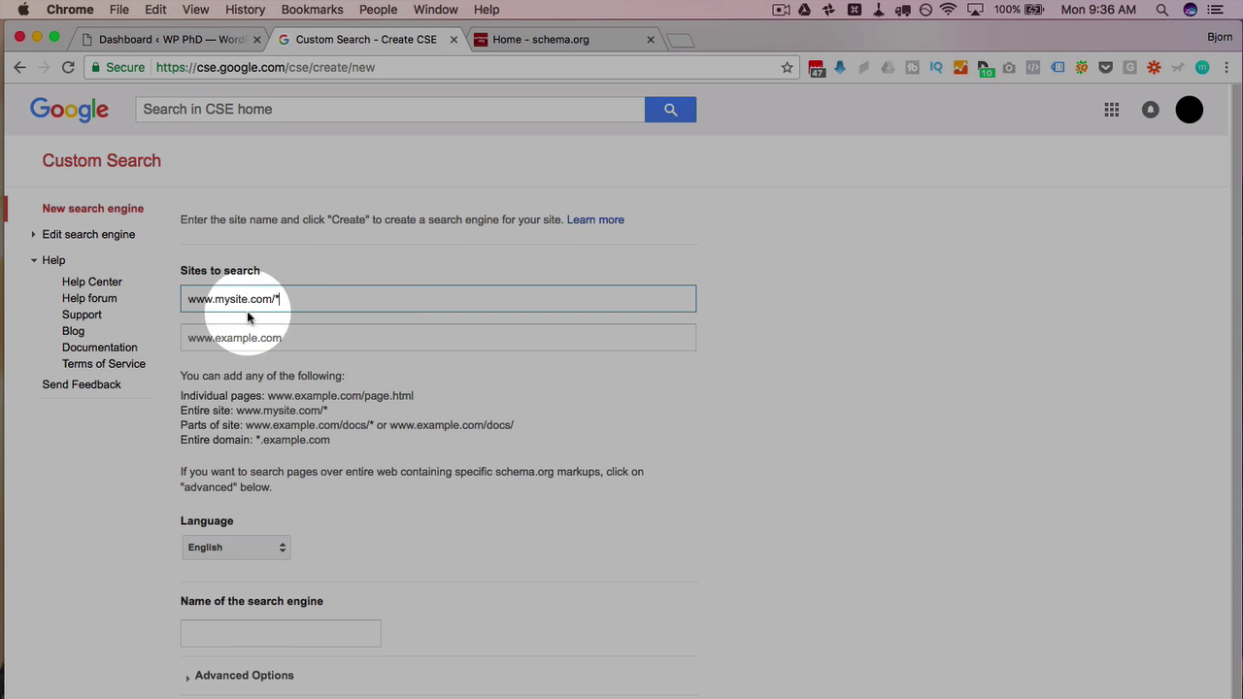
{"action": "double_click", "coordinate": [222, 299]}
{"action": "type", "text": "wp"}
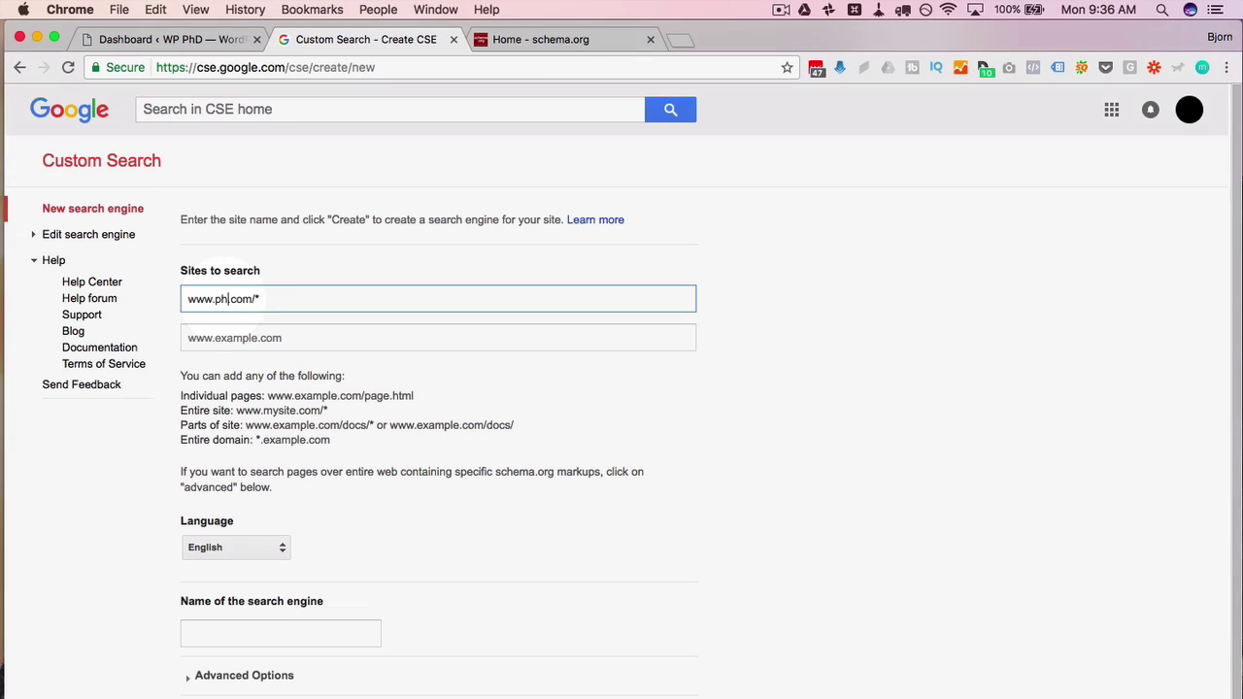
{"action": "key", "text": "BackSpace"}
{"action": "type", "text": "p-phd"}
{"action": "left_click", "coordinate": [223, 338]}
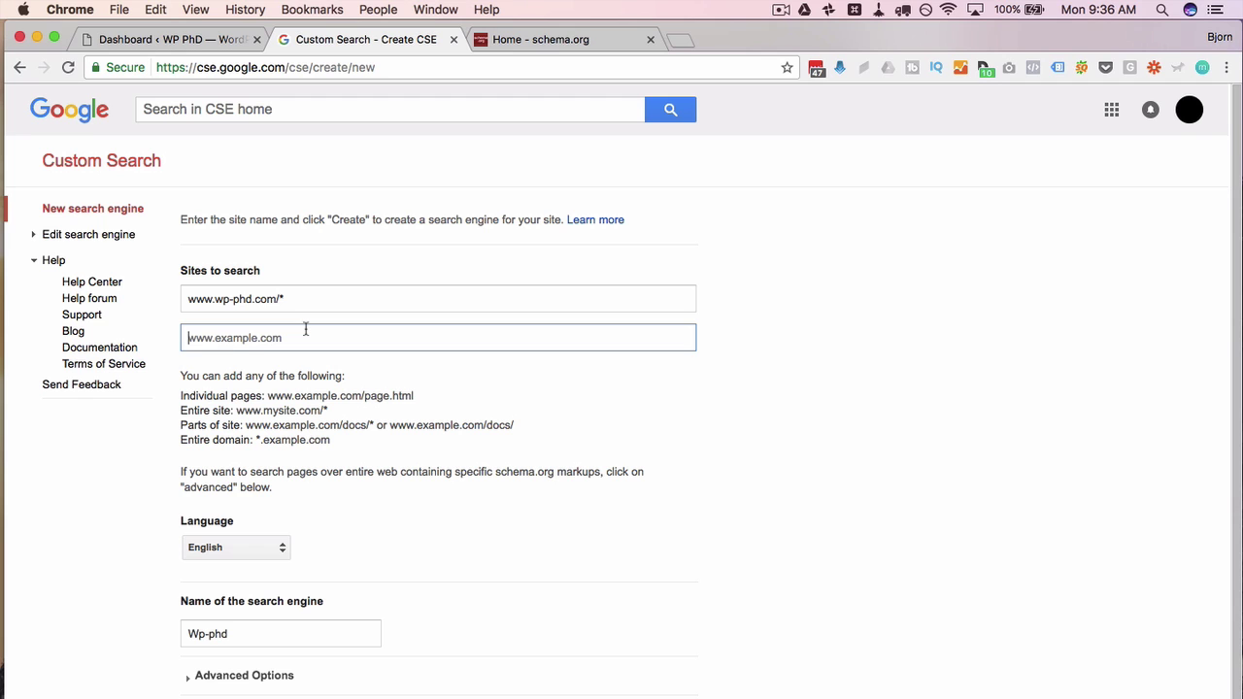
{"action": "type", "text": "www"}
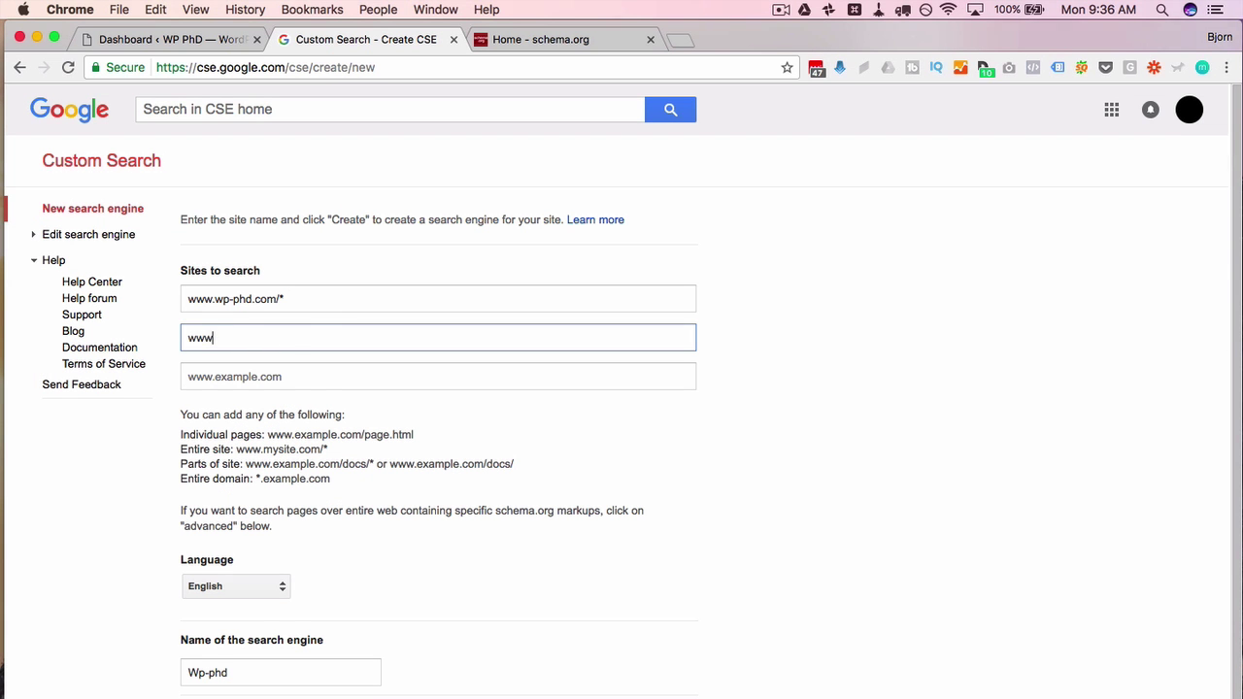
{"action": "type", "text": ".wplearninglab.com"}
{"action": "scroll", "coordinate": [328, 264], "scroll_direction": "down", "scroll_amount": 2}
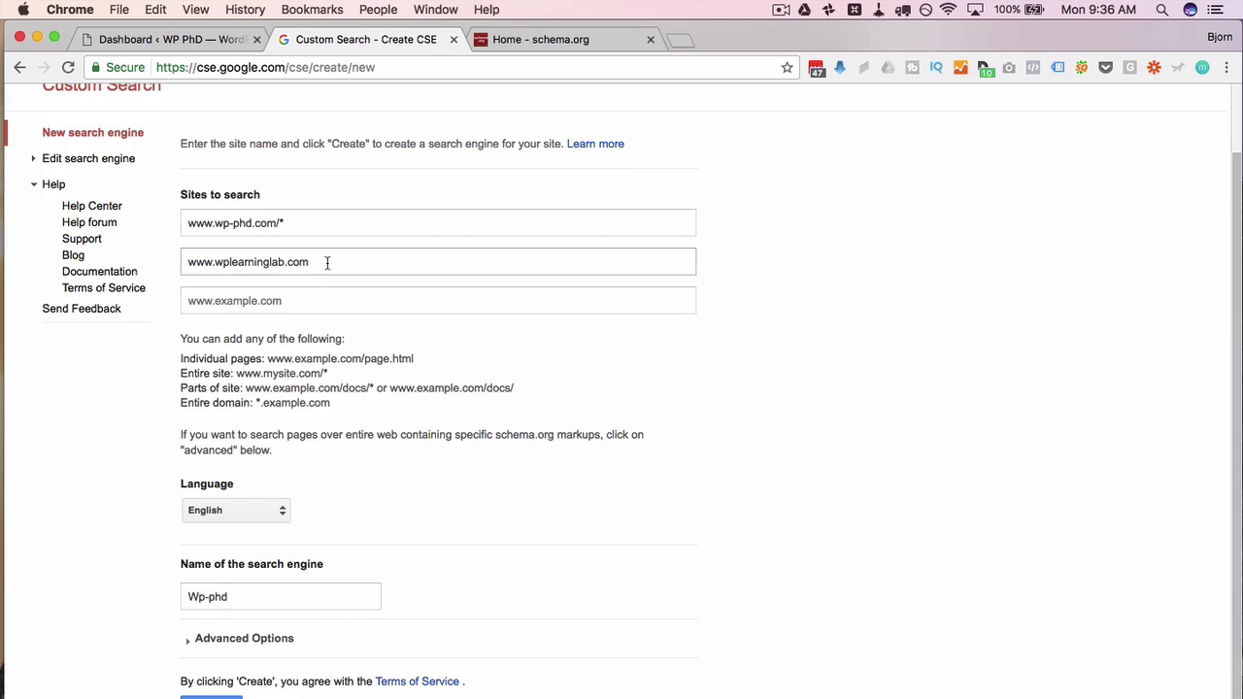
{"action": "type", "text": "/*"}
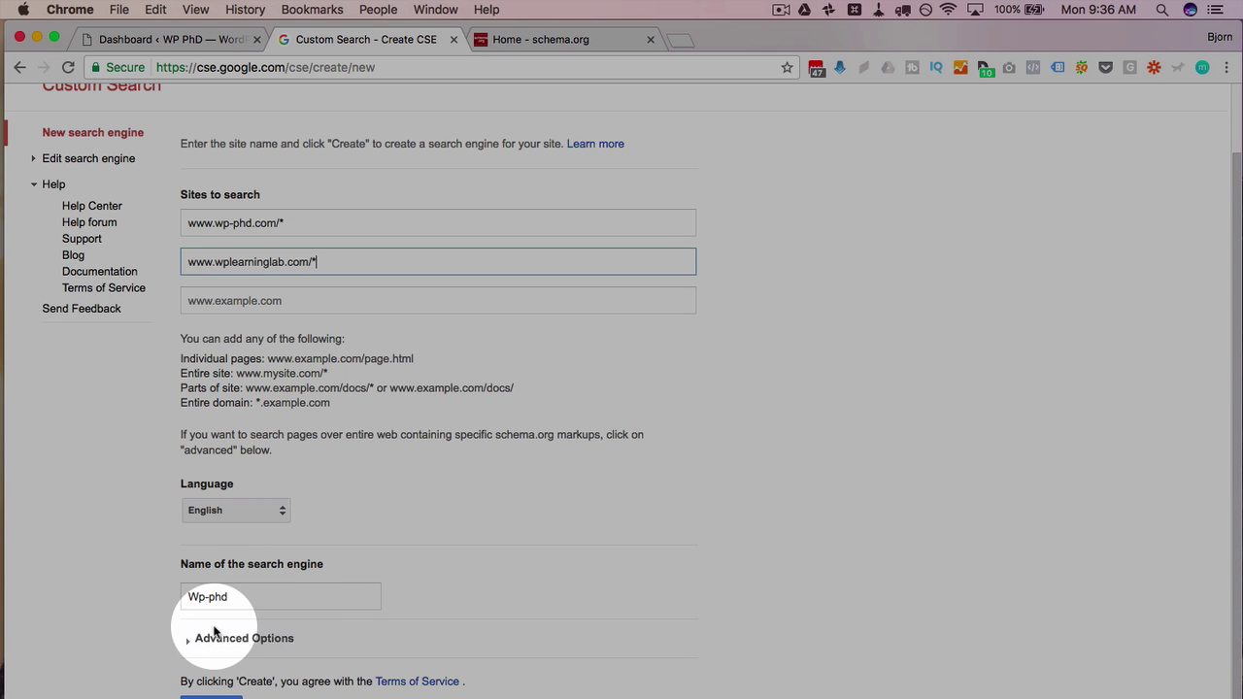
Step: Change the name of the search engine to WP-PhD
{"action": "left_click", "coordinate": [206, 596]}
{"action": "key", "text": "BackSpace"}
{"action": "type", "text": "P"}
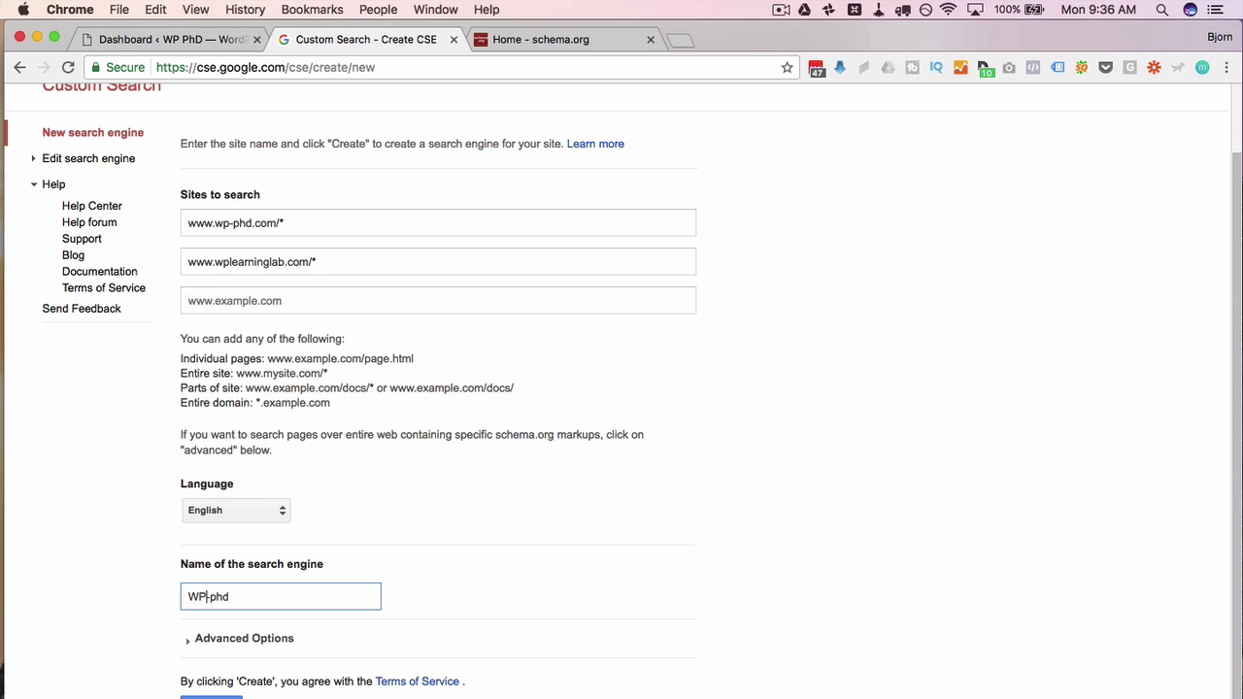
{"action": "key", "text": "End"}
{"action": "key", "text": "BackSpace"}
{"action": "key", "text": "BackSpace"}
{"action": "key", "text": "BackSpace"}
{"action": "type", "text": "PhD"}
{"action": "left_click", "coordinate": [126, 643]}
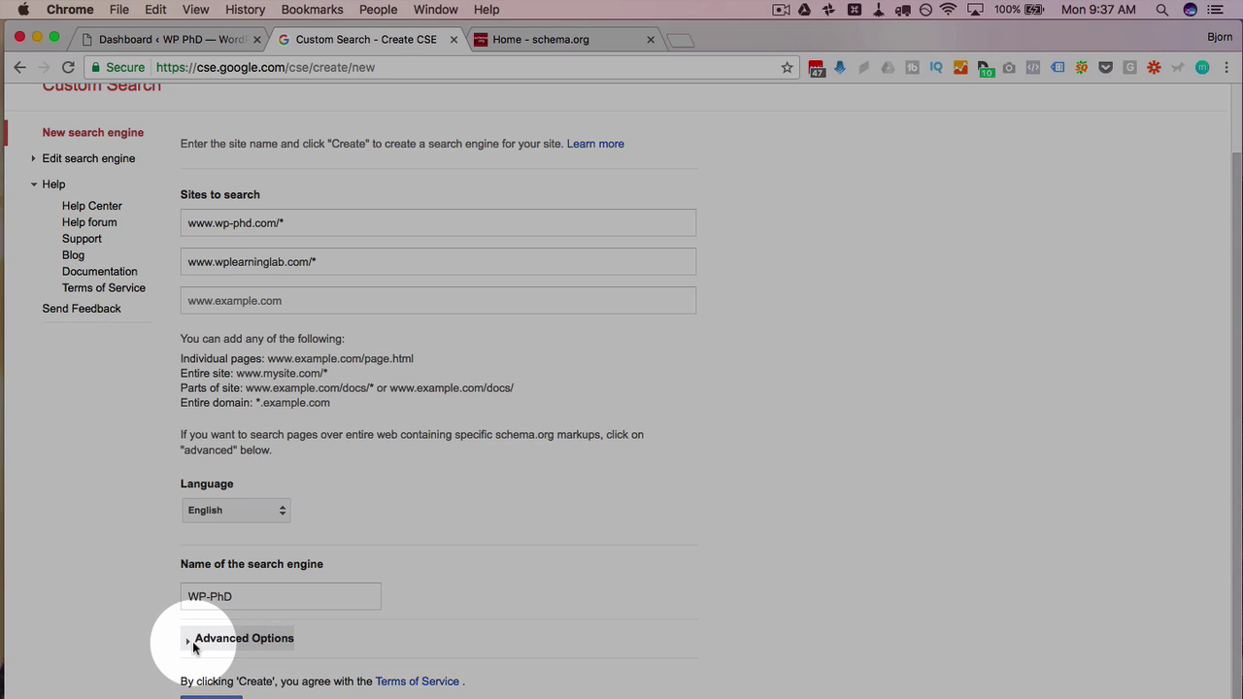
Step: Expand the Advanced Options and review the Schema.org type restriction together with the sites to search
{"action": "left_click", "coordinate": [193, 638]}
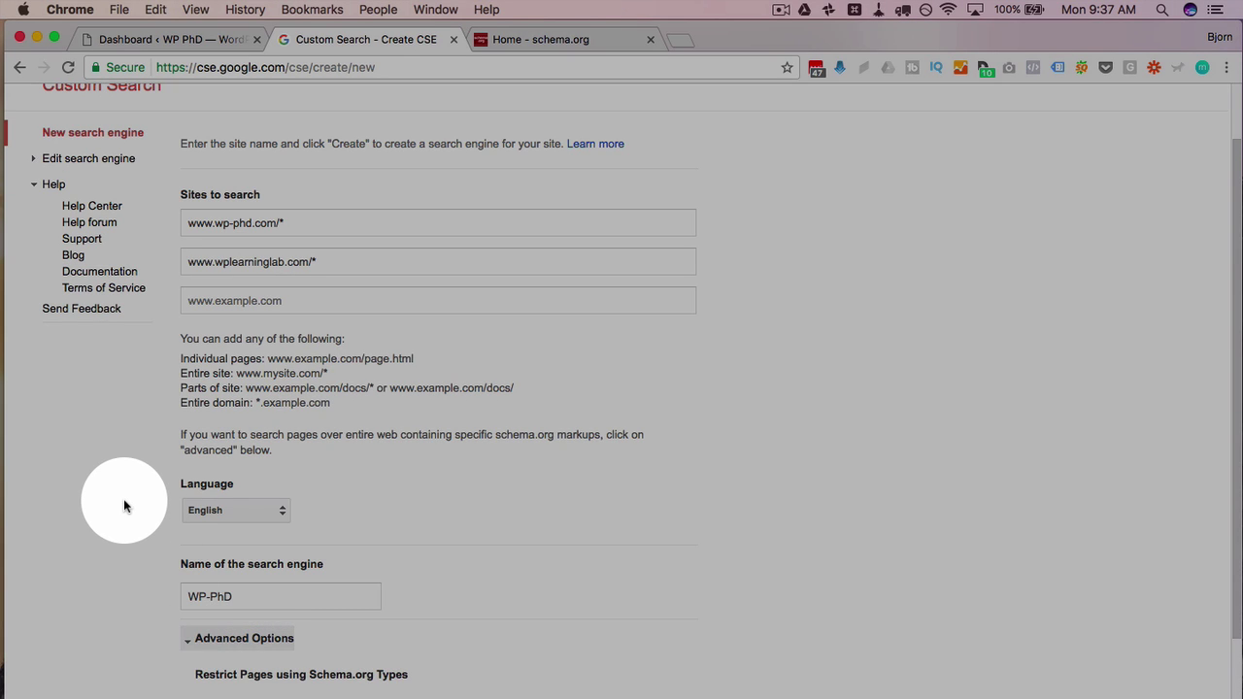
{"action": "scroll", "coordinate": [124, 505], "scroll_direction": "down", "scroll_amount": 3}
{"action": "scroll", "coordinate": [123, 504], "scroll_direction": "down", "scroll_amount": 2}
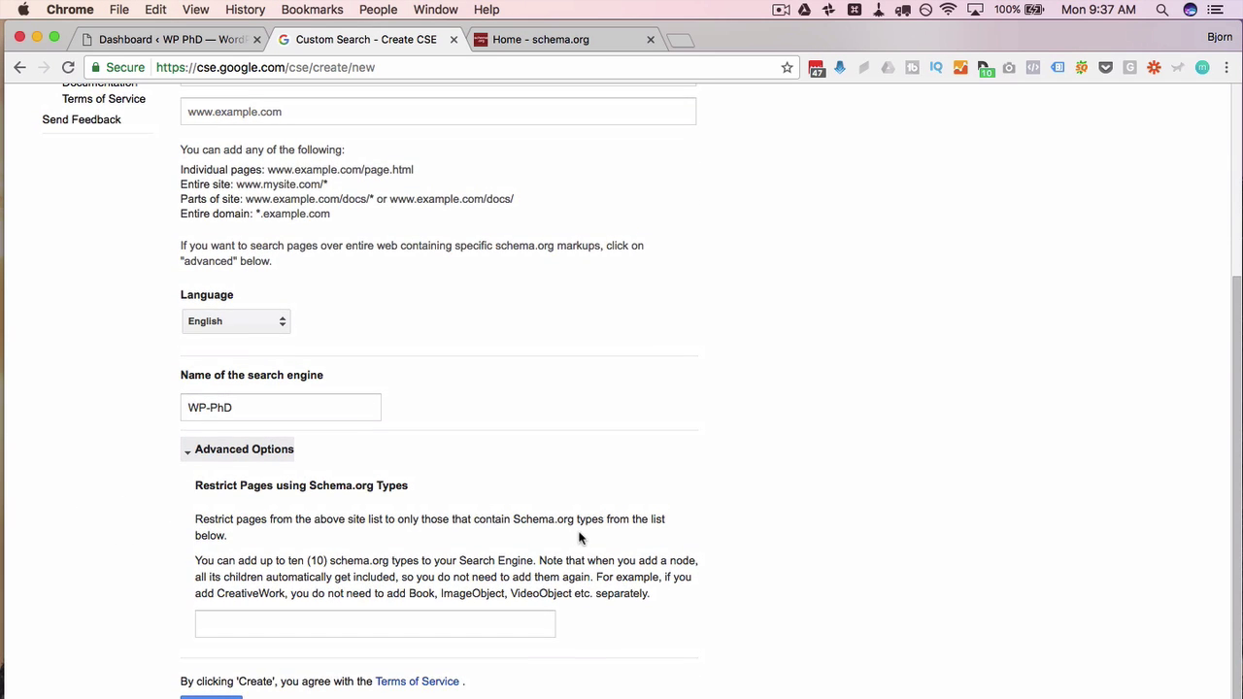
{"action": "scroll", "coordinate": [125, 413], "scroll_direction": "up", "scroll_amount": 4}
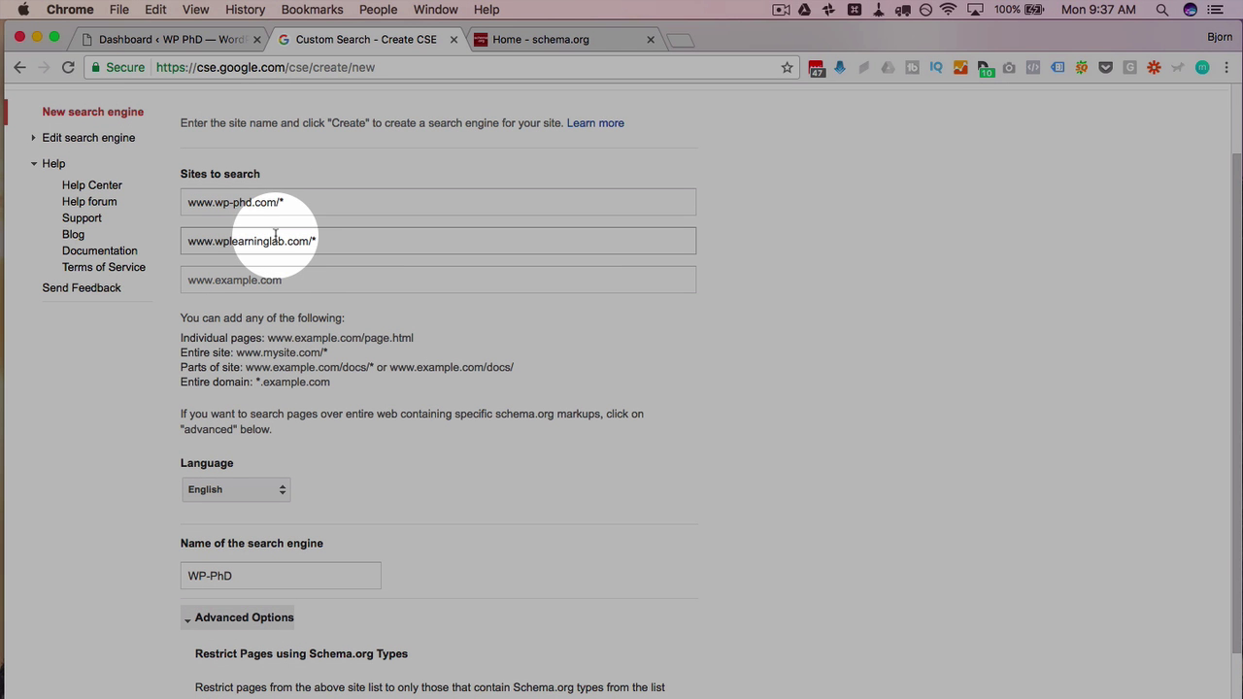
{"action": "scroll", "coordinate": [392, 555], "scroll_direction": "down", "scroll_amount": 4}
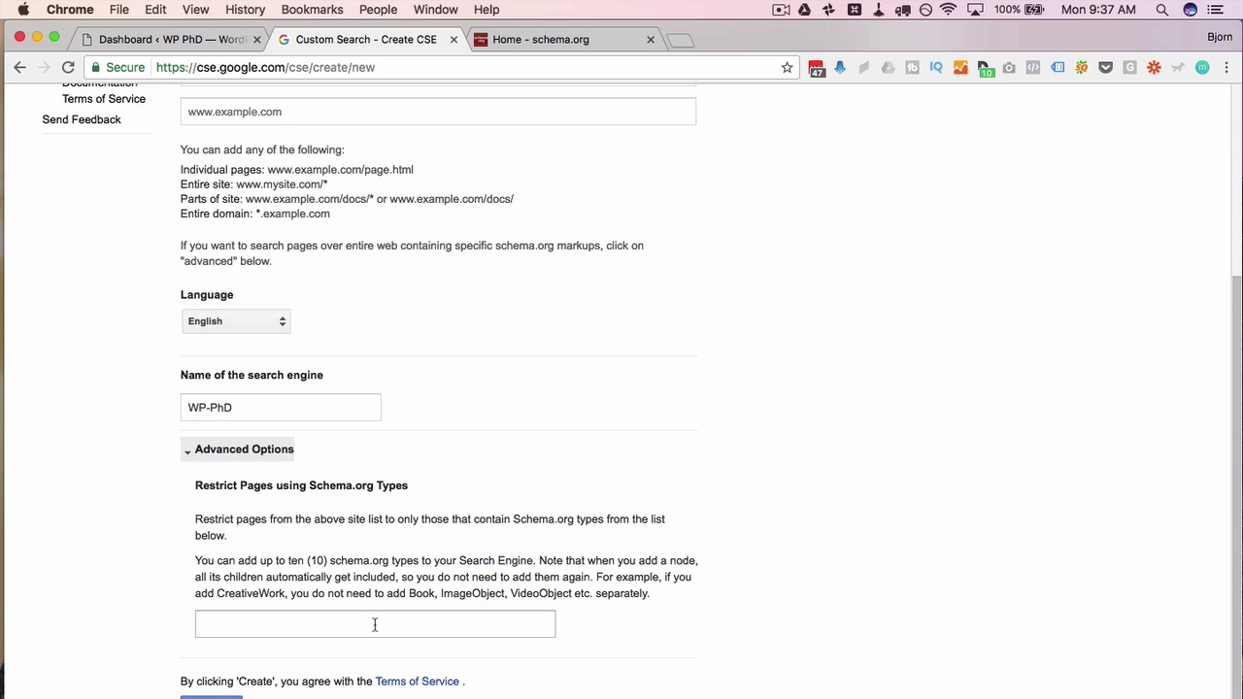
Step: Switch to the schema.org site, open its full one-page list of types and browse the hierarchy
{"action": "left_click", "coordinate": [527, 39]}
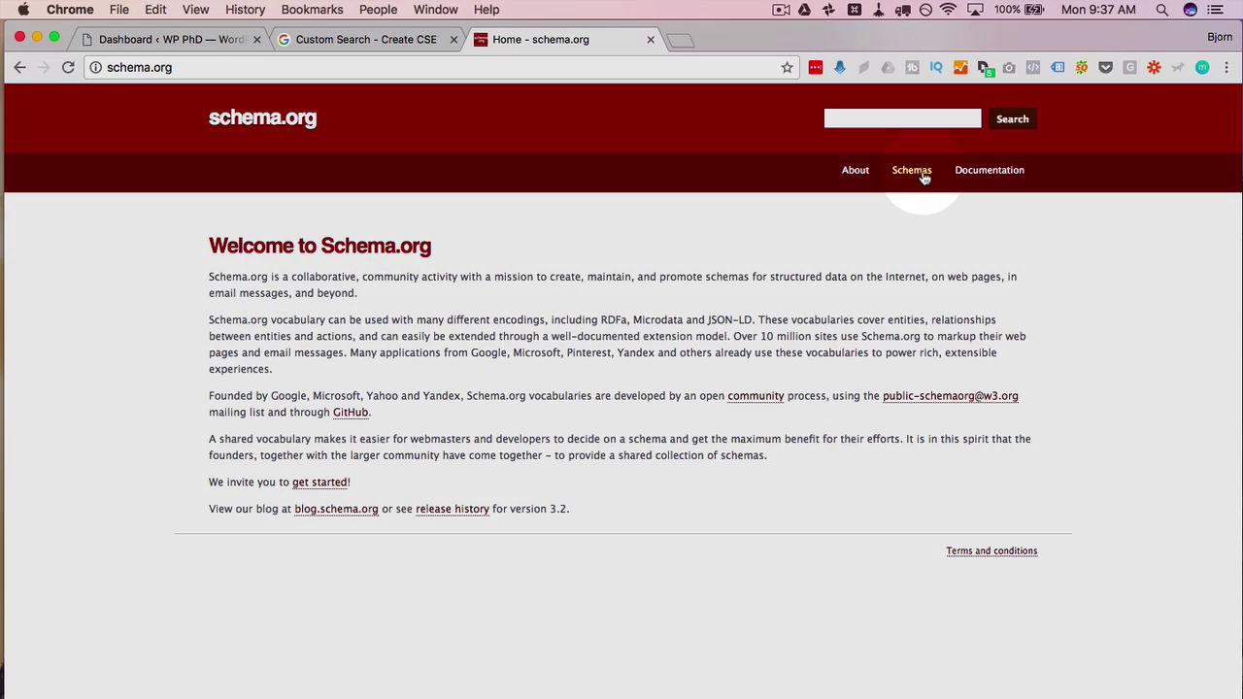
{"action": "left_click", "coordinate": [912, 172]}
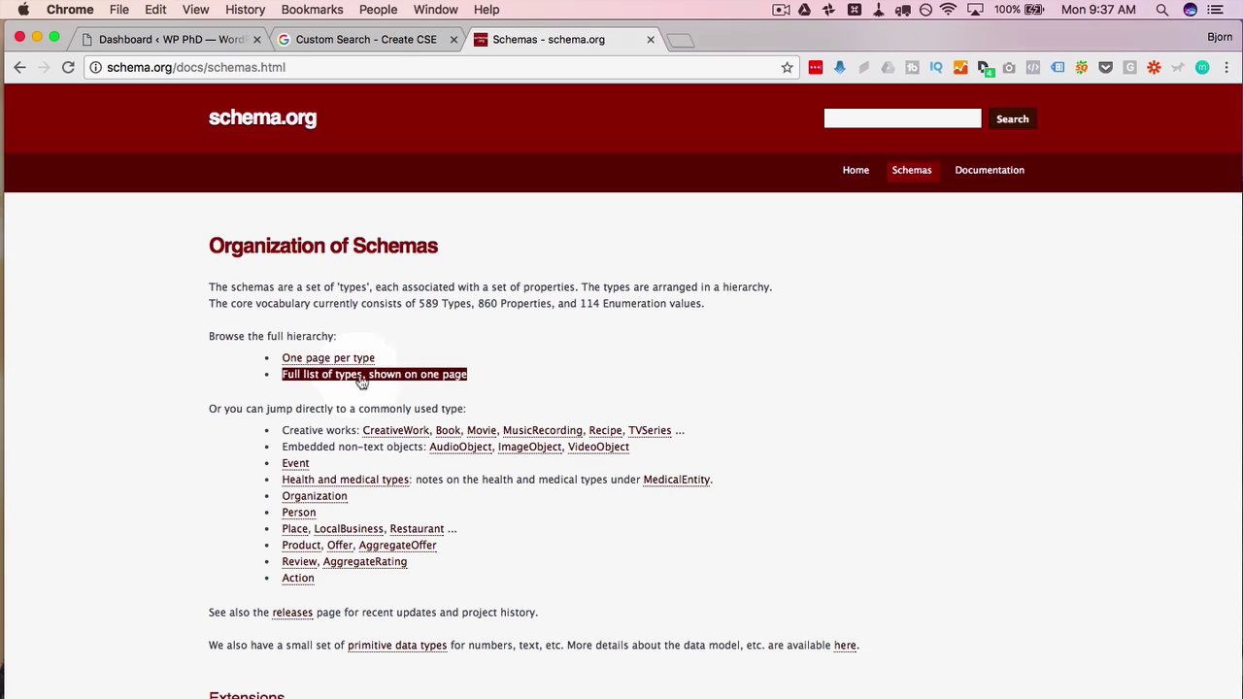
{"action": "left_click", "coordinate": [361, 378]}
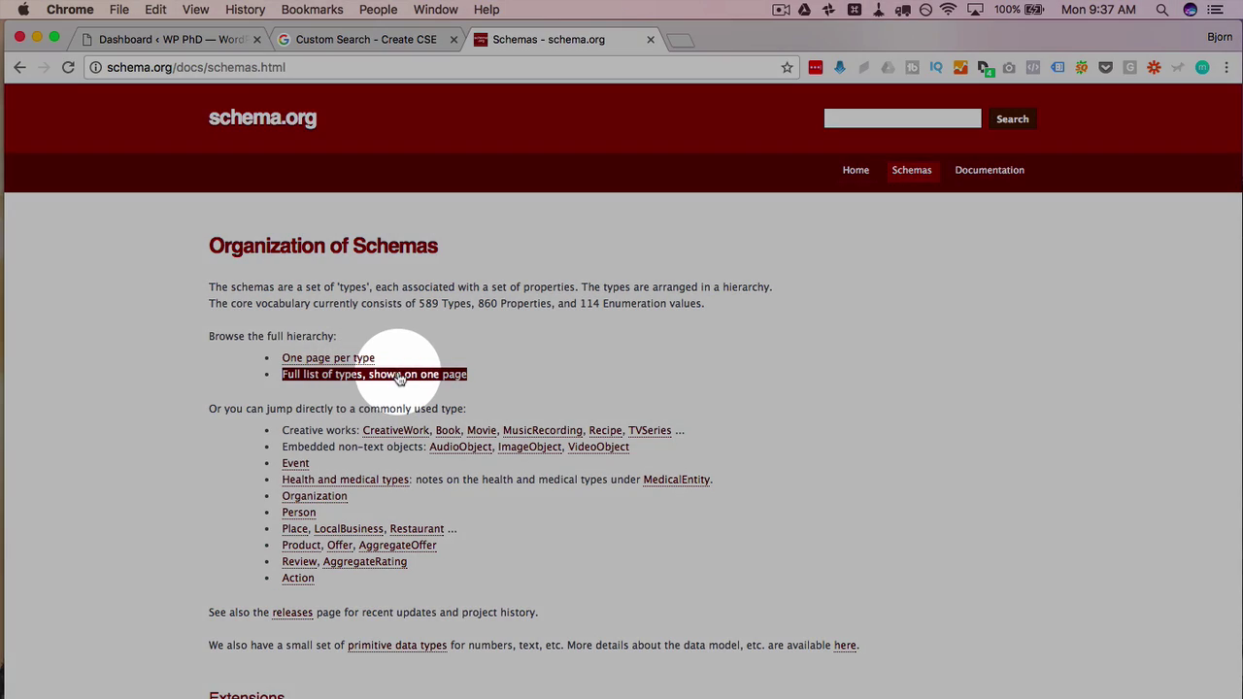
{"action": "scroll", "coordinate": [57, 433], "scroll_direction": "down", "scroll_amount": 15}
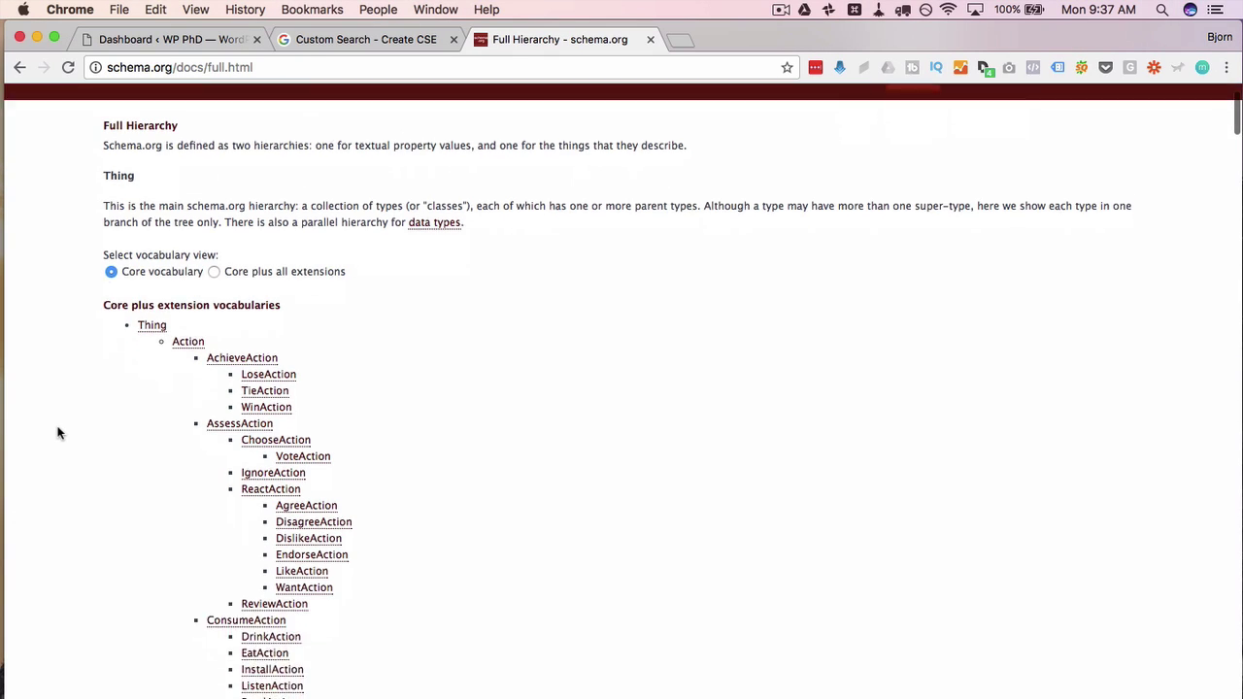
{"action": "scroll", "coordinate": [57, 433], "scroll_direction": "down", "scroll_amount": 15}
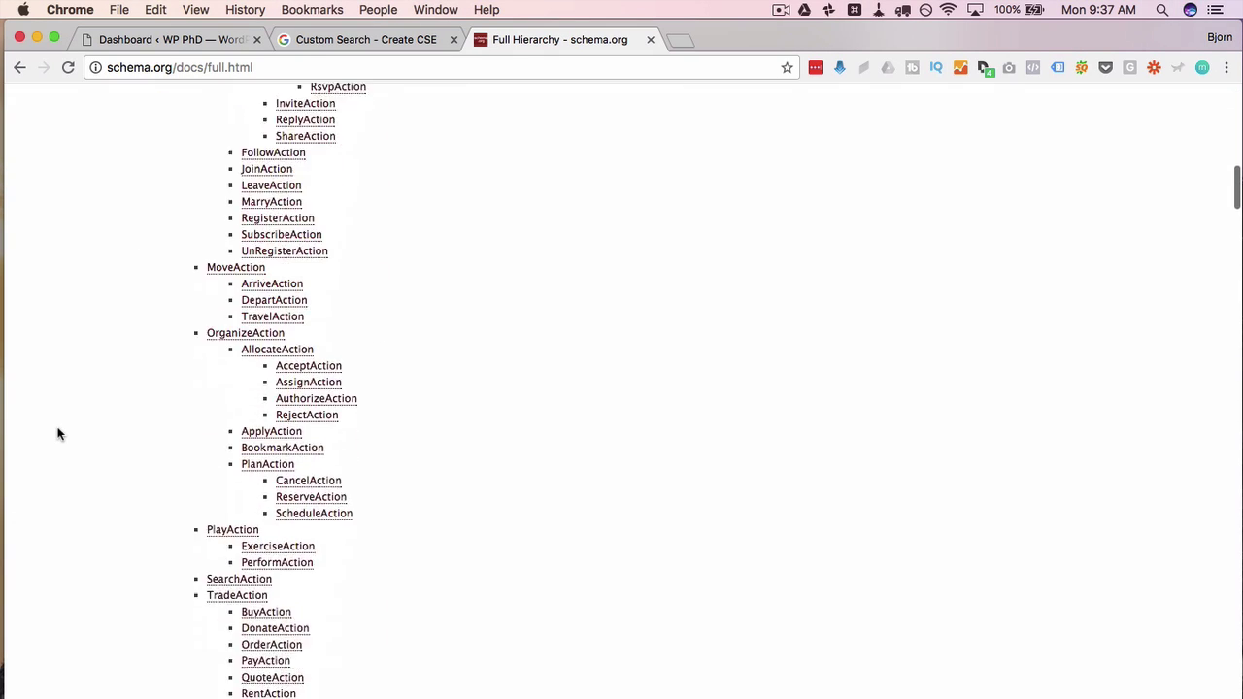
{"action": "scroll", "coordinate": [57, 433], "scroll_direction": "down", "scroll_amount": 5}
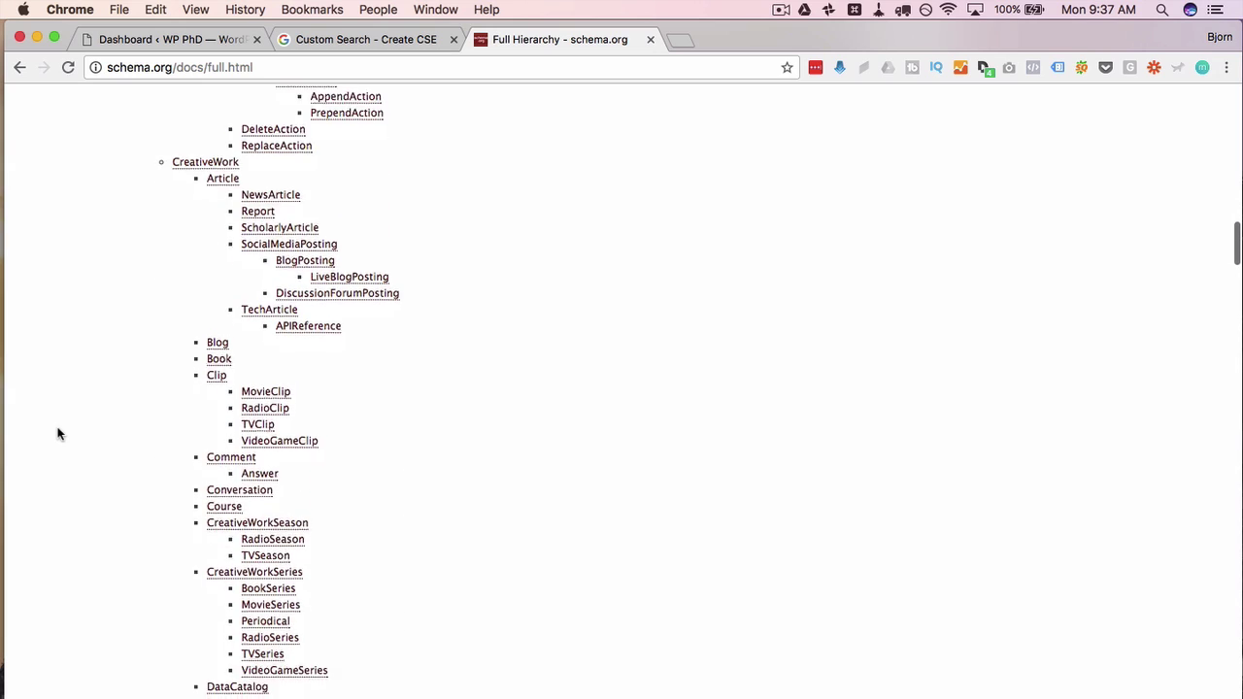
Step: Find "recipe" in the schema.org type list, look over the neighbouring types, and return to the Custom Search form
{"action": "key", "text": "super+f"}
{"action": "type", "text": "recipe"}
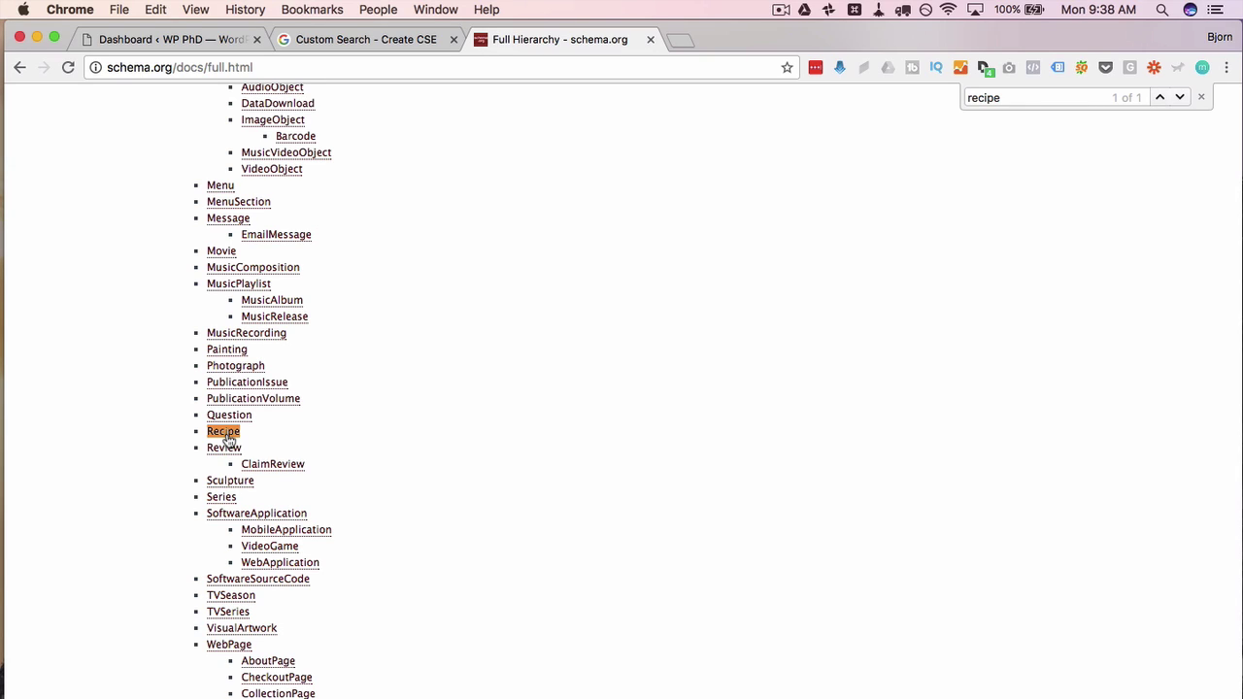
{"action": "scroll", "coordinate": [144, 549], "scroll_direction": "down", "scroll_amount": 2}
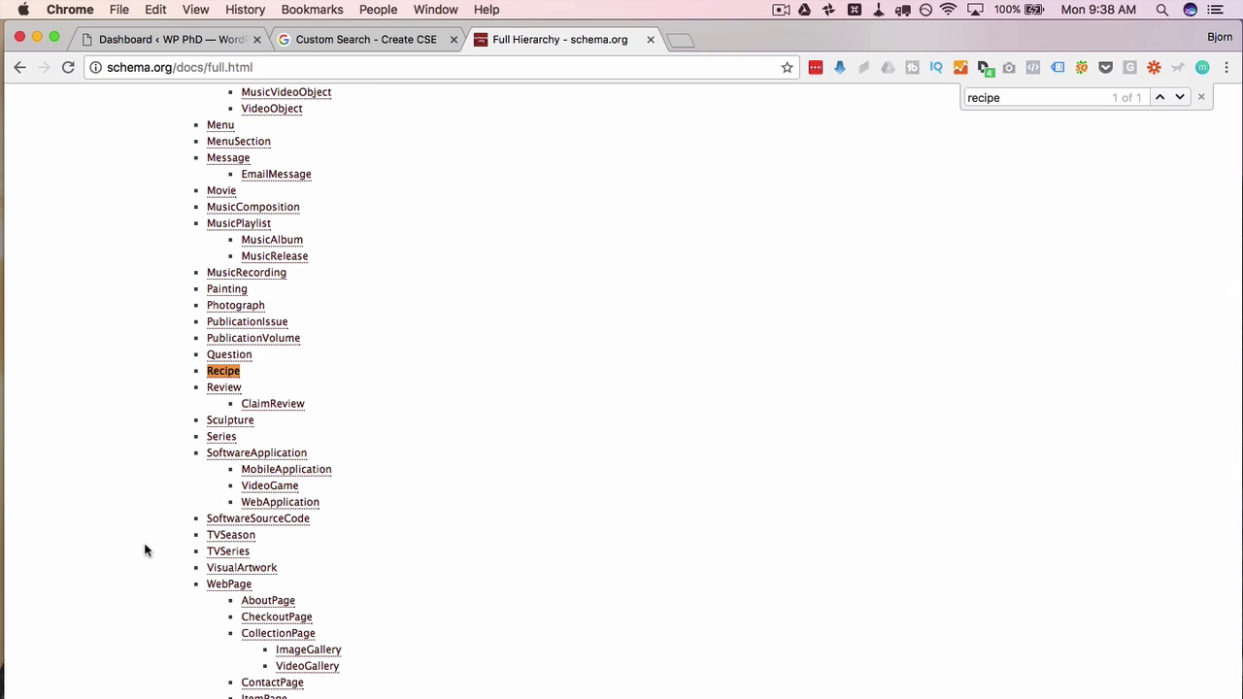
{"action": "scroll", "coordinate": [145, 550], "scroll_direction": "down", "scroll_amount": 5}
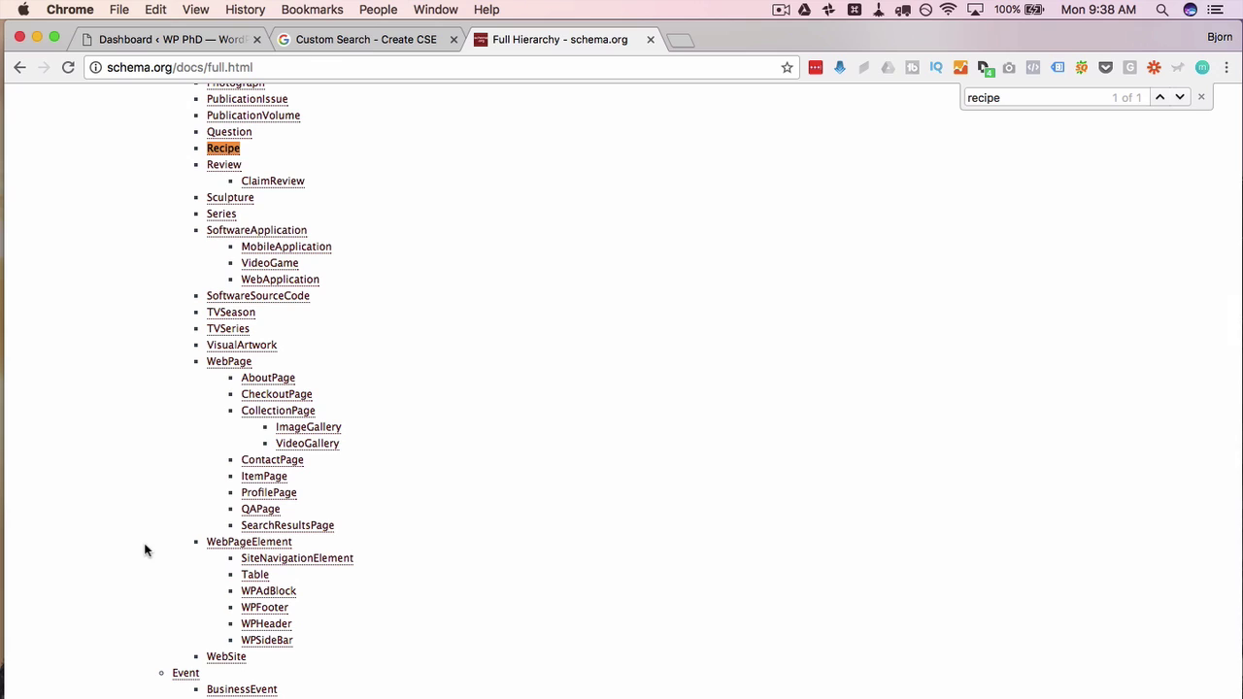
{"action": "left_click", "coordinate": [393, 39]}
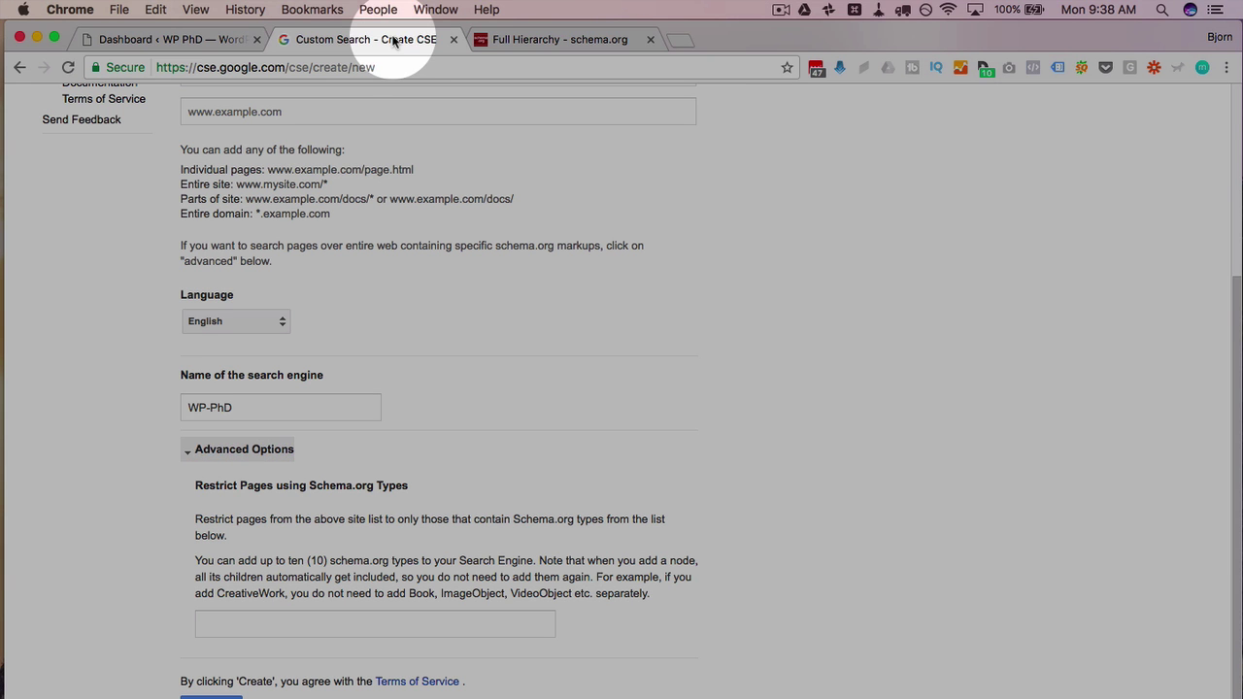
Step: Create the WP-PhD search engine and copy its complete embed code, checking where on a site it must be placed
{"action": "left_click", "coordinate": [188, 450]}
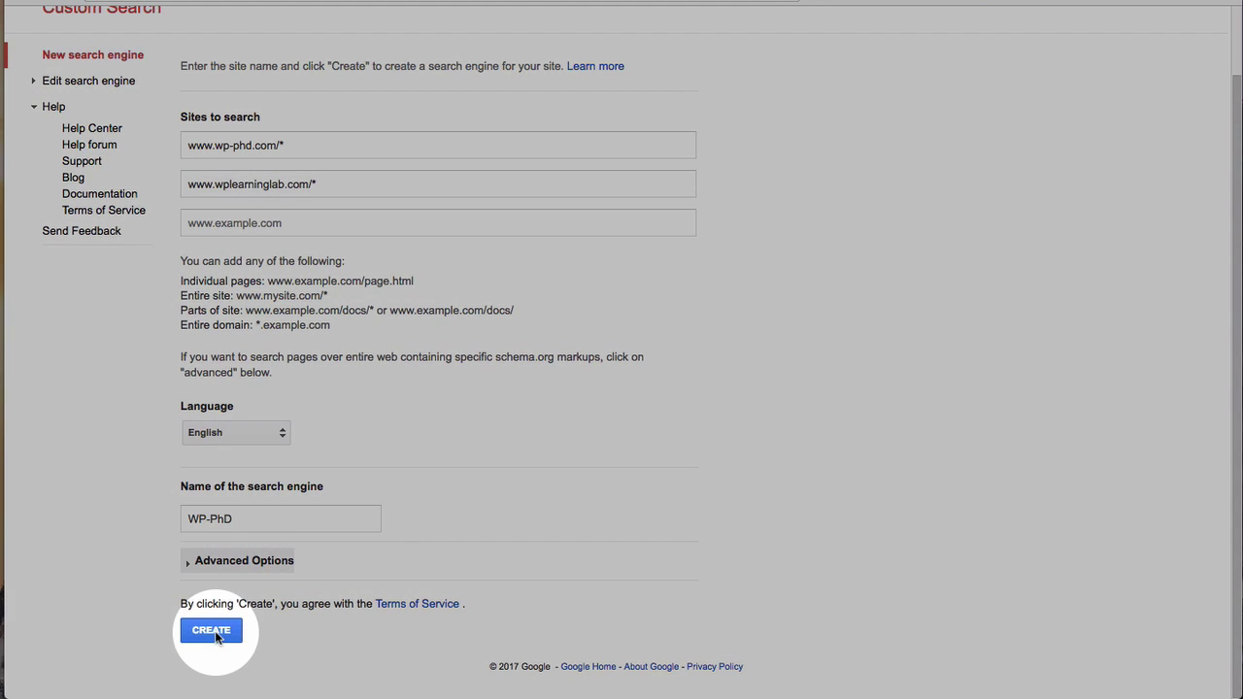
{"action": "left_click", "coordinate": [216, 636]}
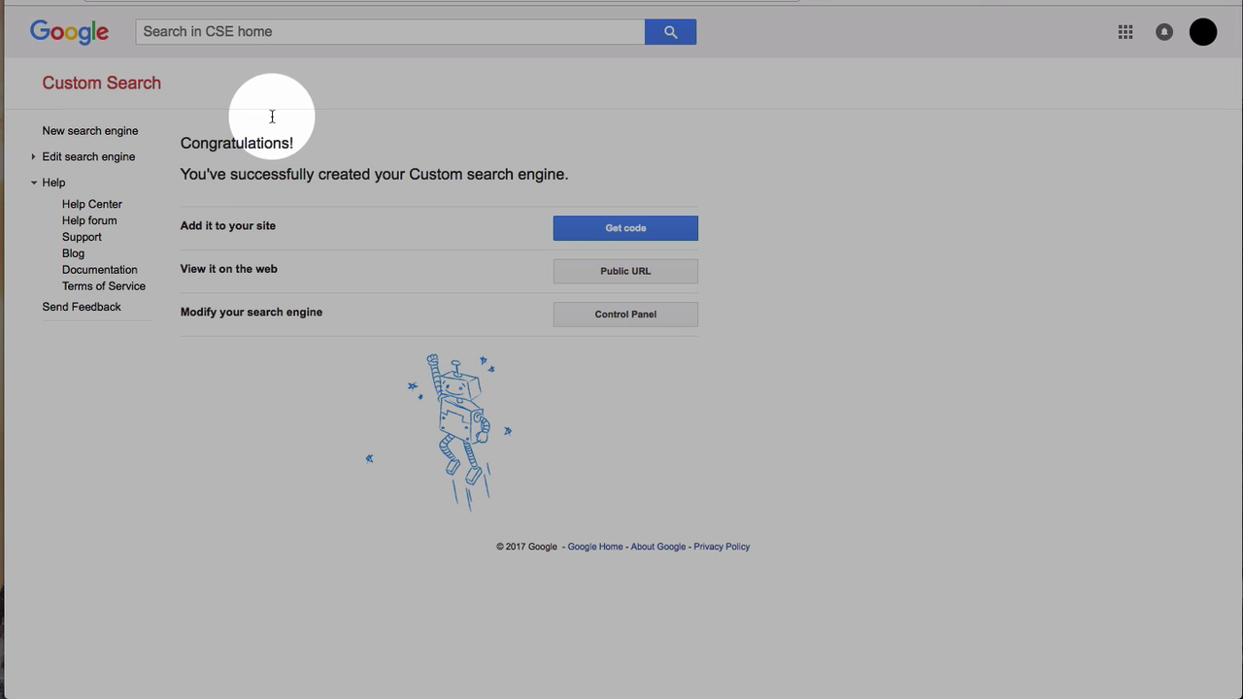
{"action": "left_click", "coordinate": [625, 233]}
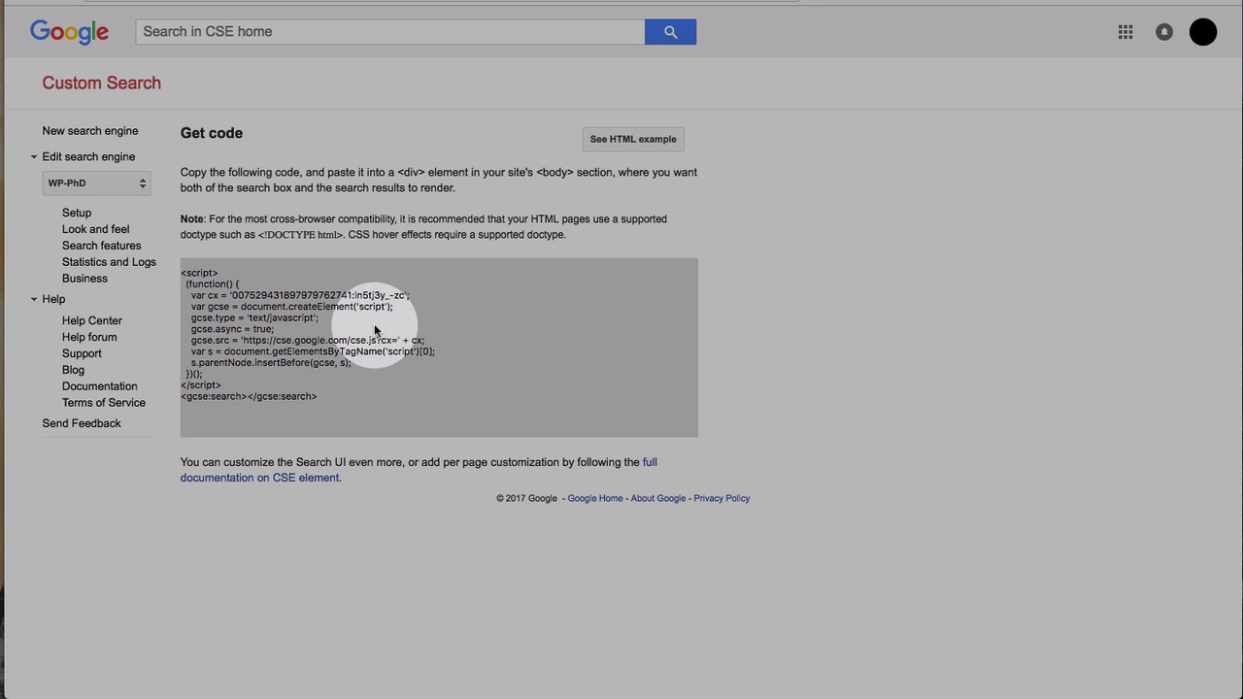
{"action": "left_click", "coordinate": [354, 307]}
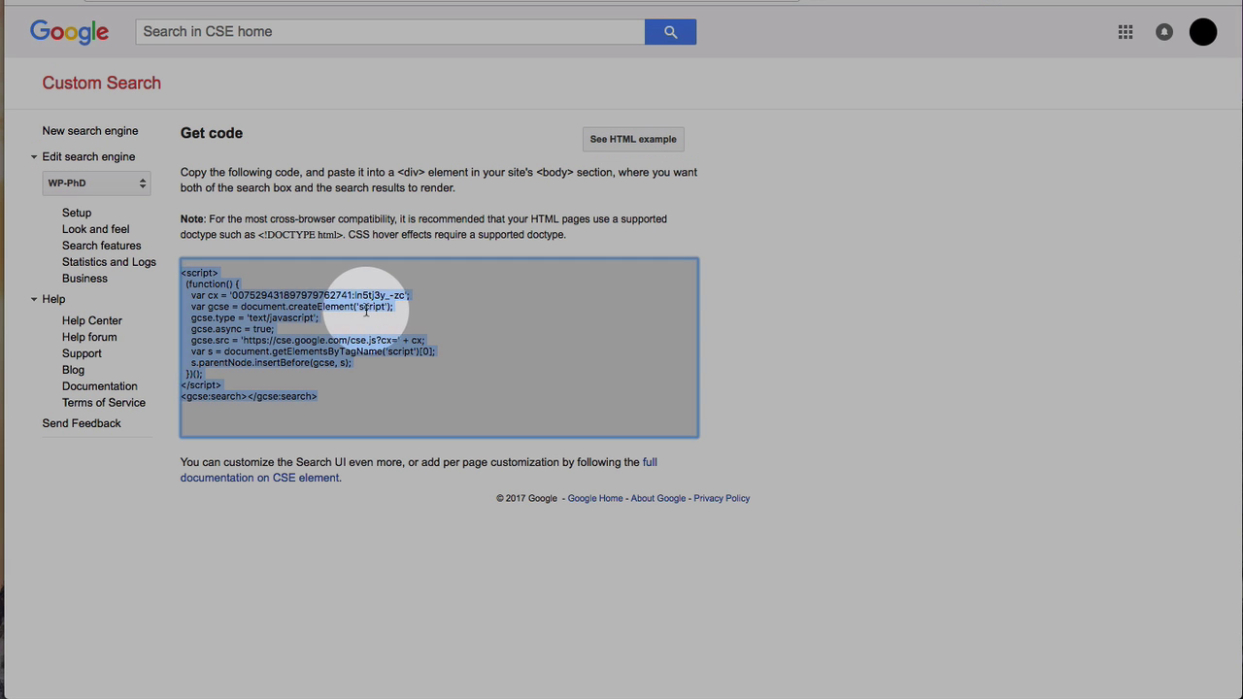
{"action": "right_click", "coordinate": [283, 307]}
{"action": "left_click", "coordinate": [318, 345]}
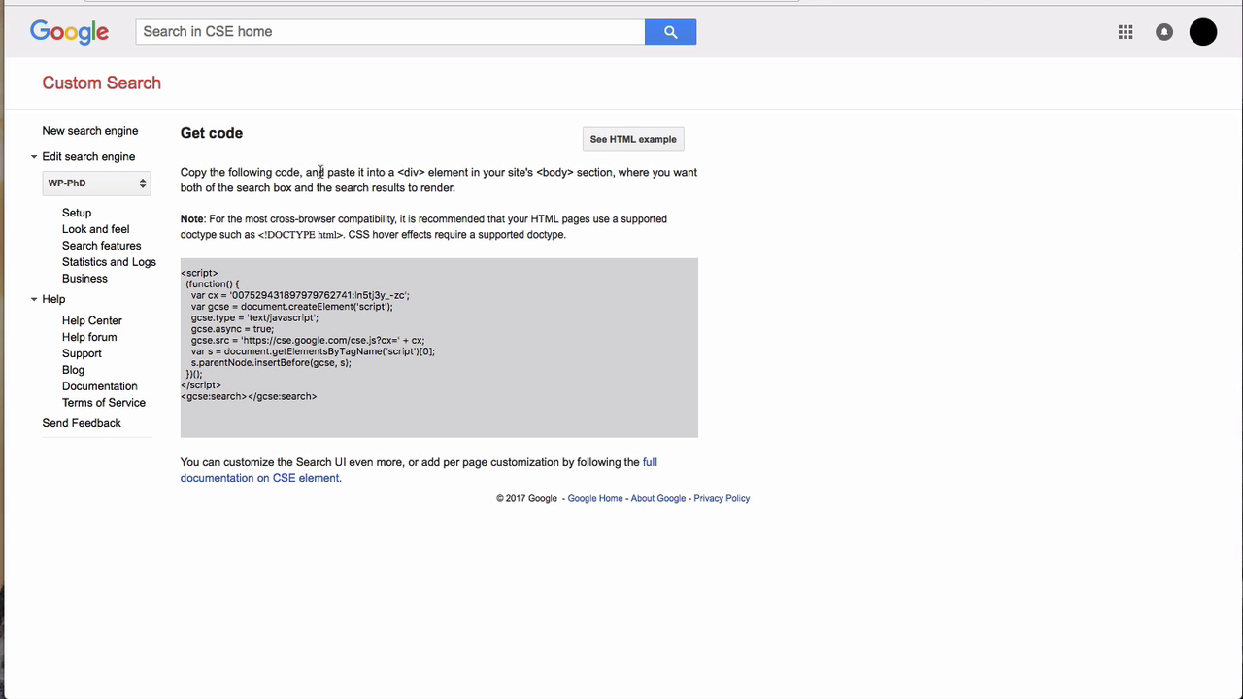
{"action": "left_click_drag", "start_coordinate": [326, 172], "coordinate": [572, 173]}
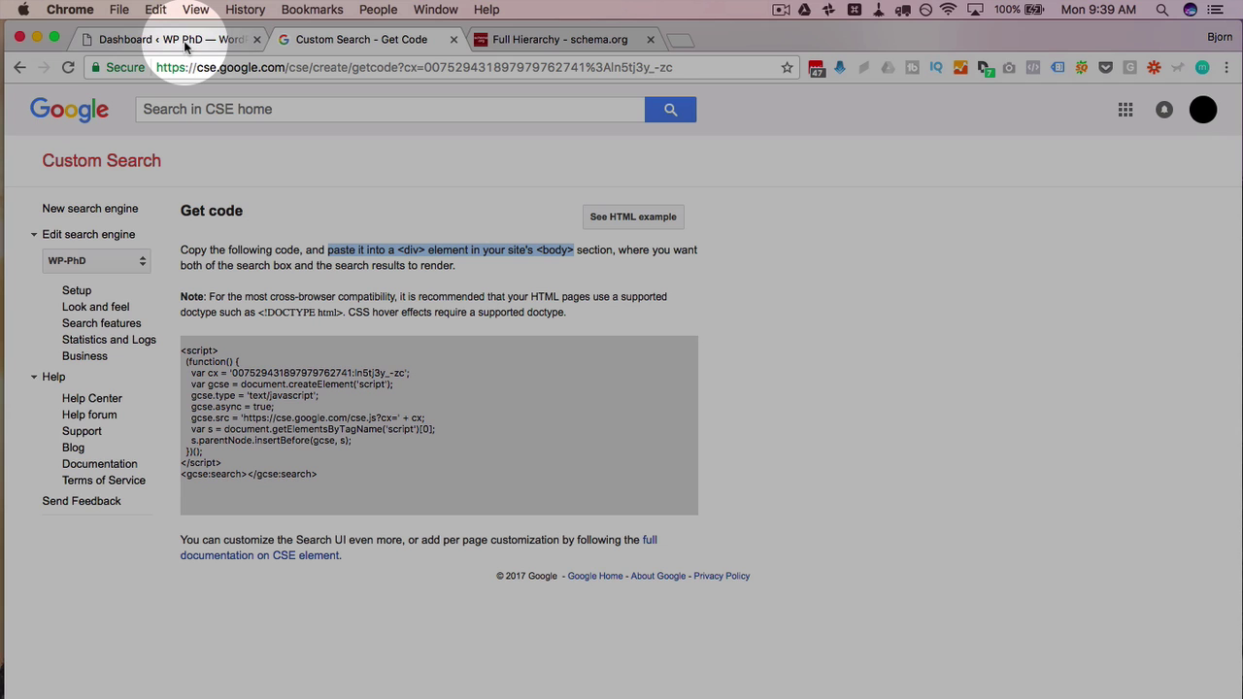
Step: Switch to the WordPress dashboard and start a new page titled "Search This Site"
{"action": "left_click", "coordinate": [184, 43]}
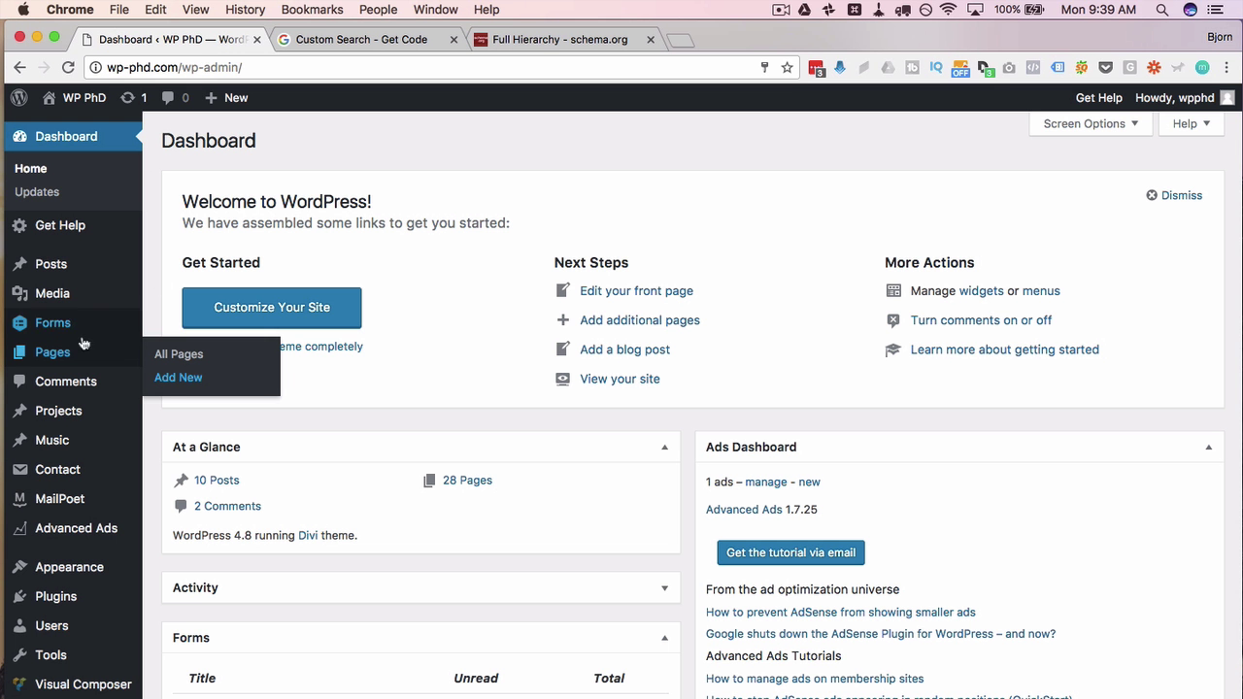
{"action": "left_click", "coordinate": [178, 377], "text": "super"}
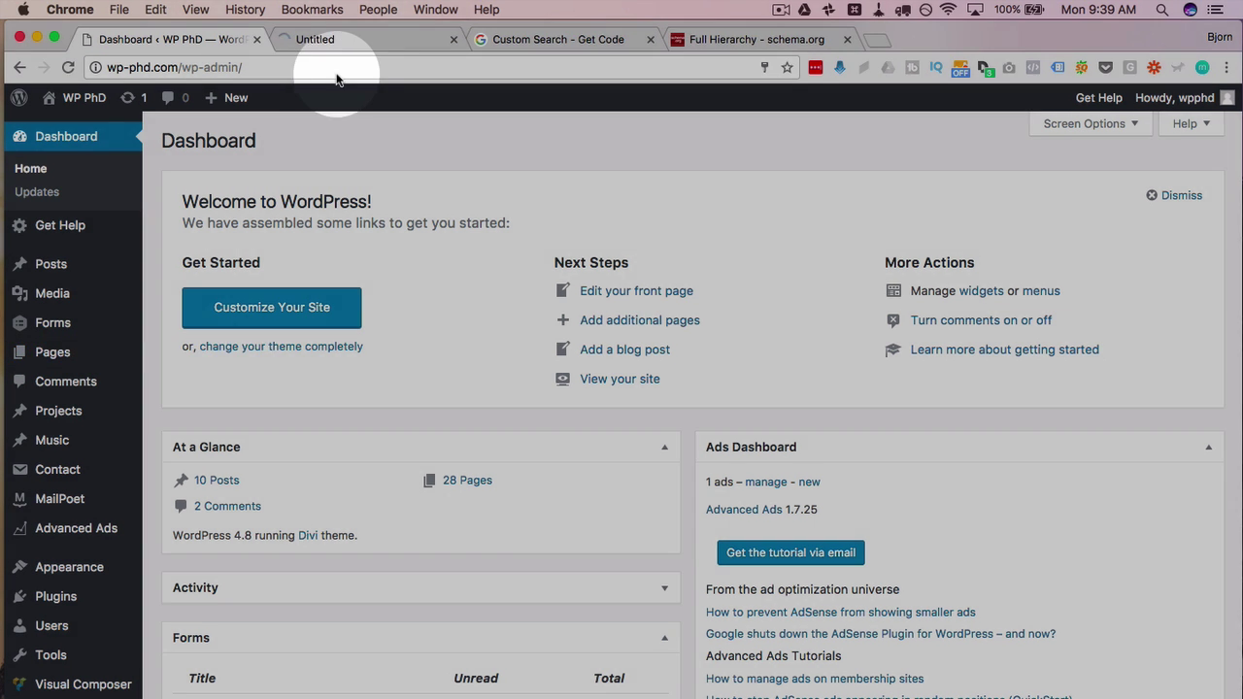
{"action": "left_click", "coordinate": [330, 38]}
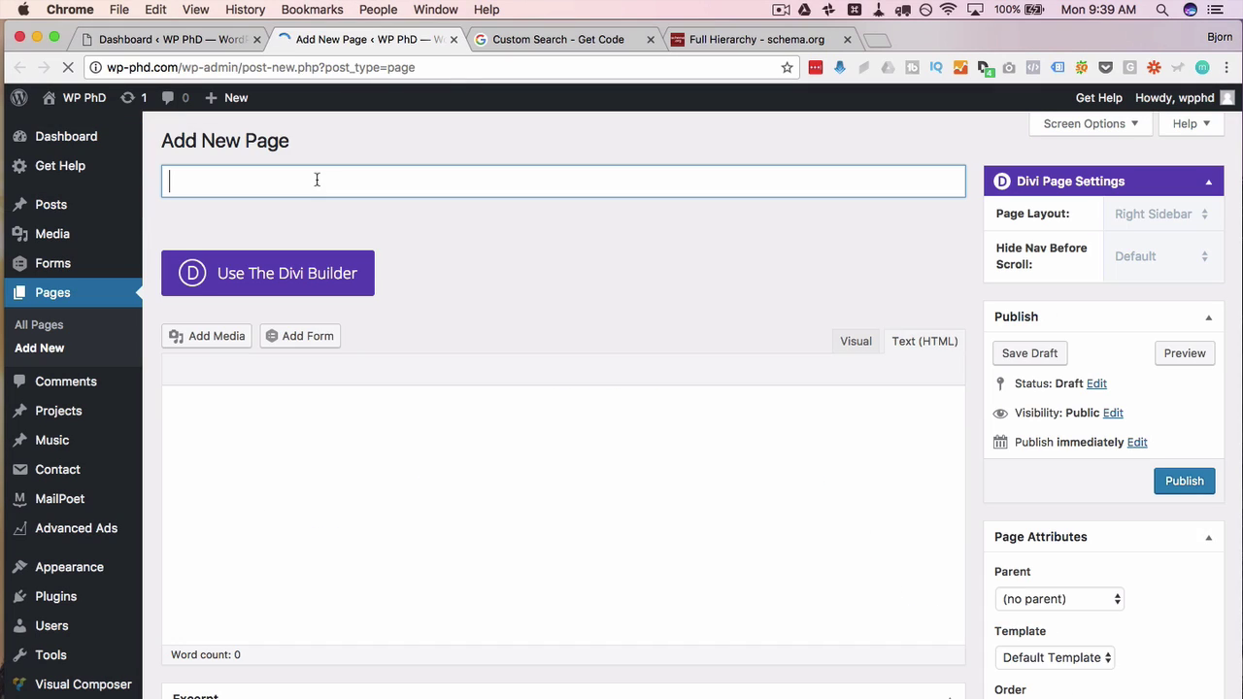
{"action": "type", "text": "Search This Si"}
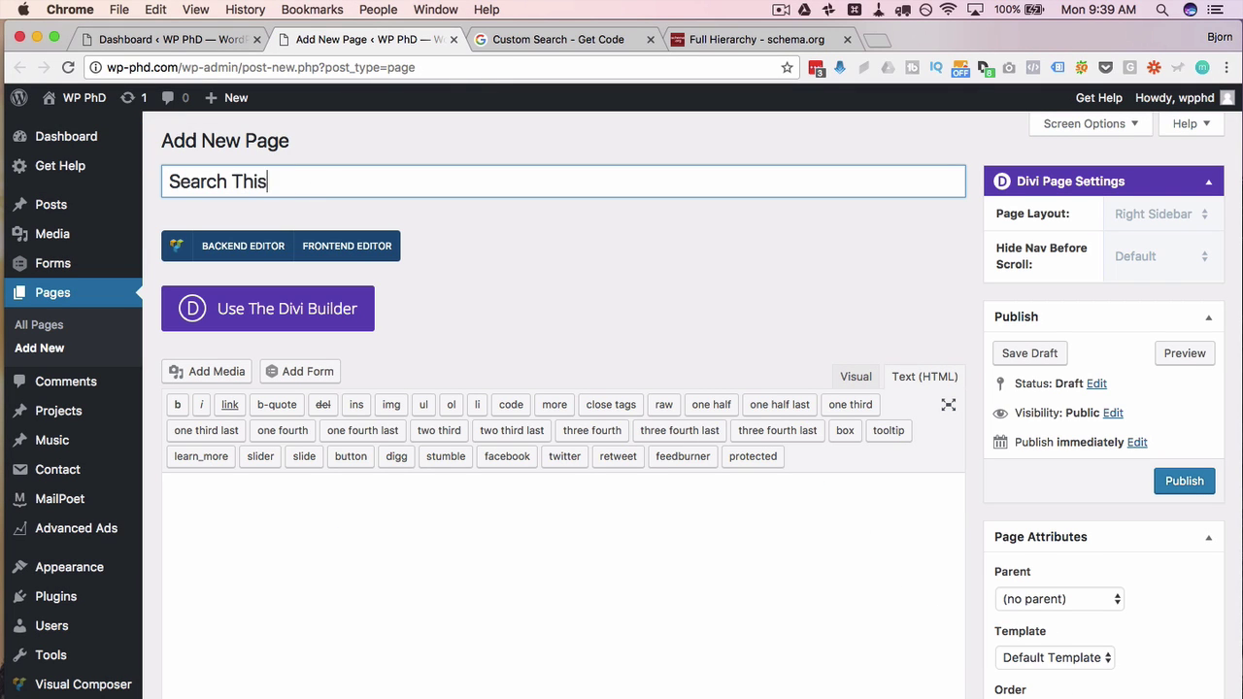
{"action": "type", "text": "te"}
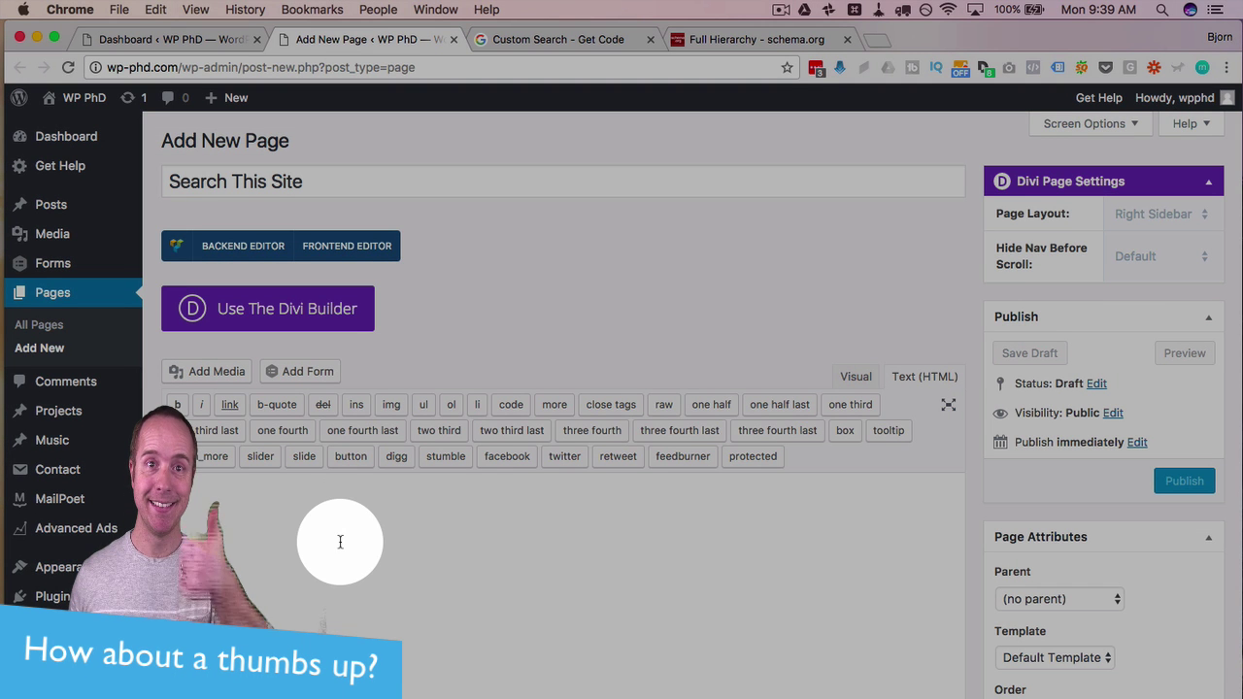
Step: Publish the page with the copied search engine code pasted as its HTML content, and view the live page
{"action": "right_click", "coordinate": [340, 529]}
{"action": "left_click", "coordinate": [374, 610]}
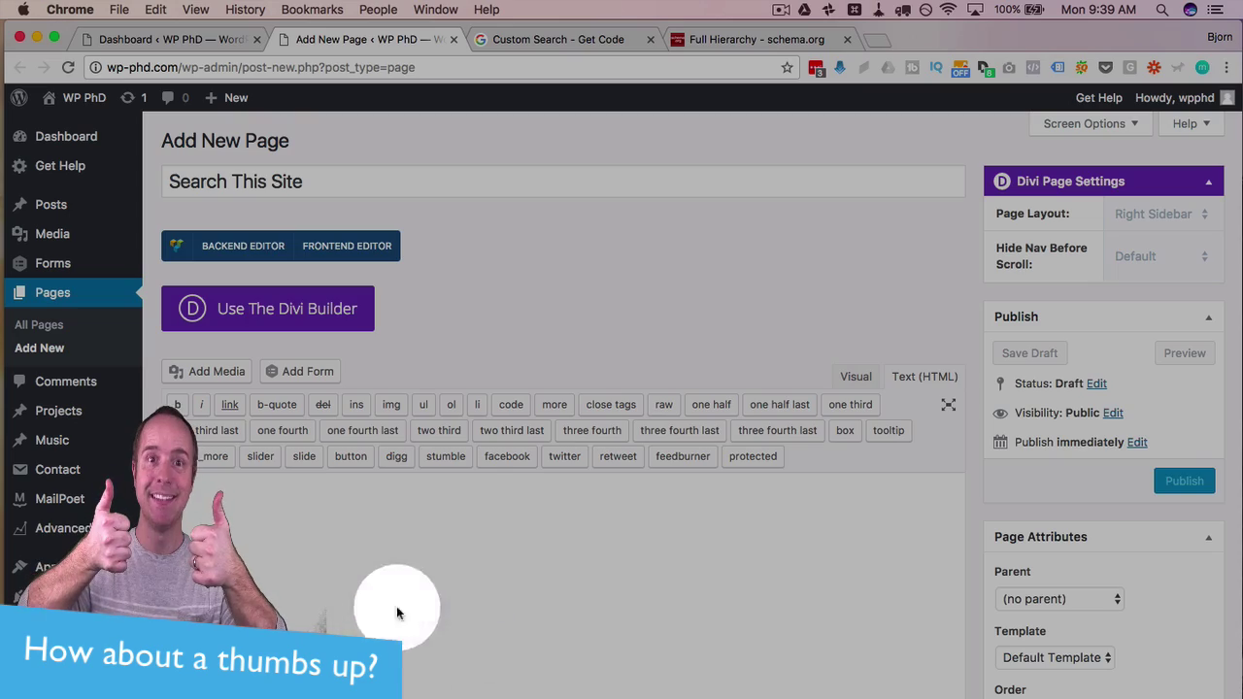
{"action": "left_click", "coordinate": [1178, 482]}
{"action": "left_click", "coordinate": [355, 253], "text": "super"}
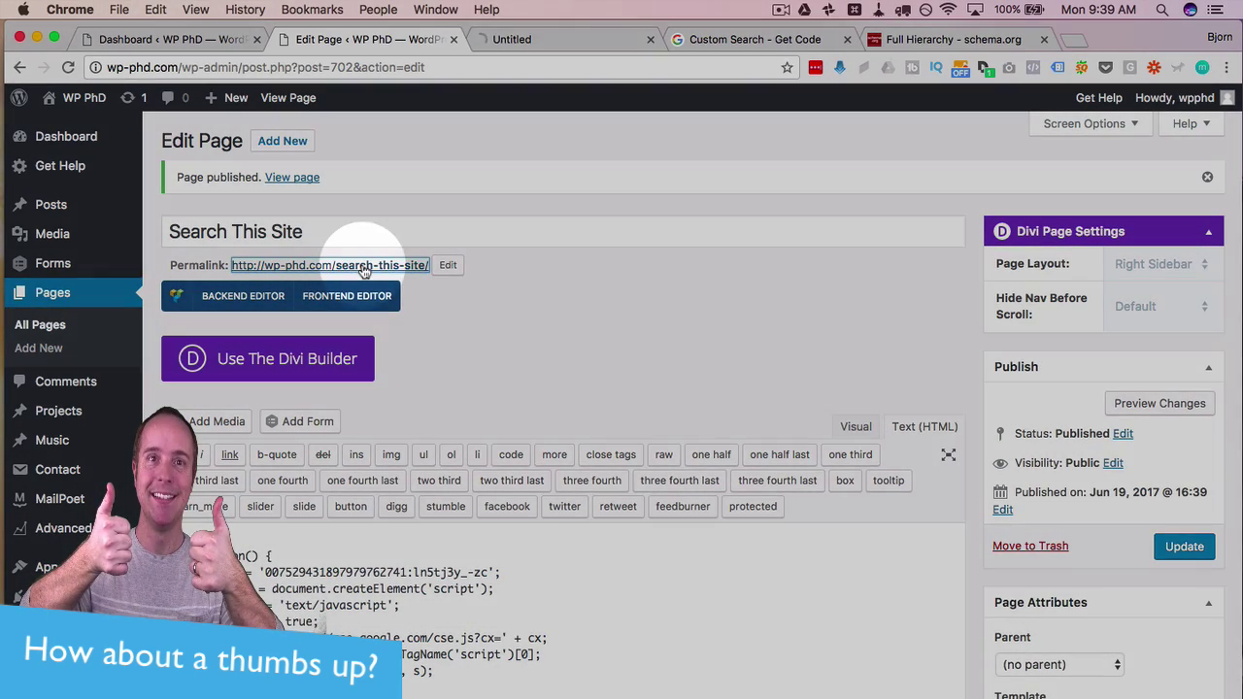
{"action": "left_click", "coordinate": [542, 37]}
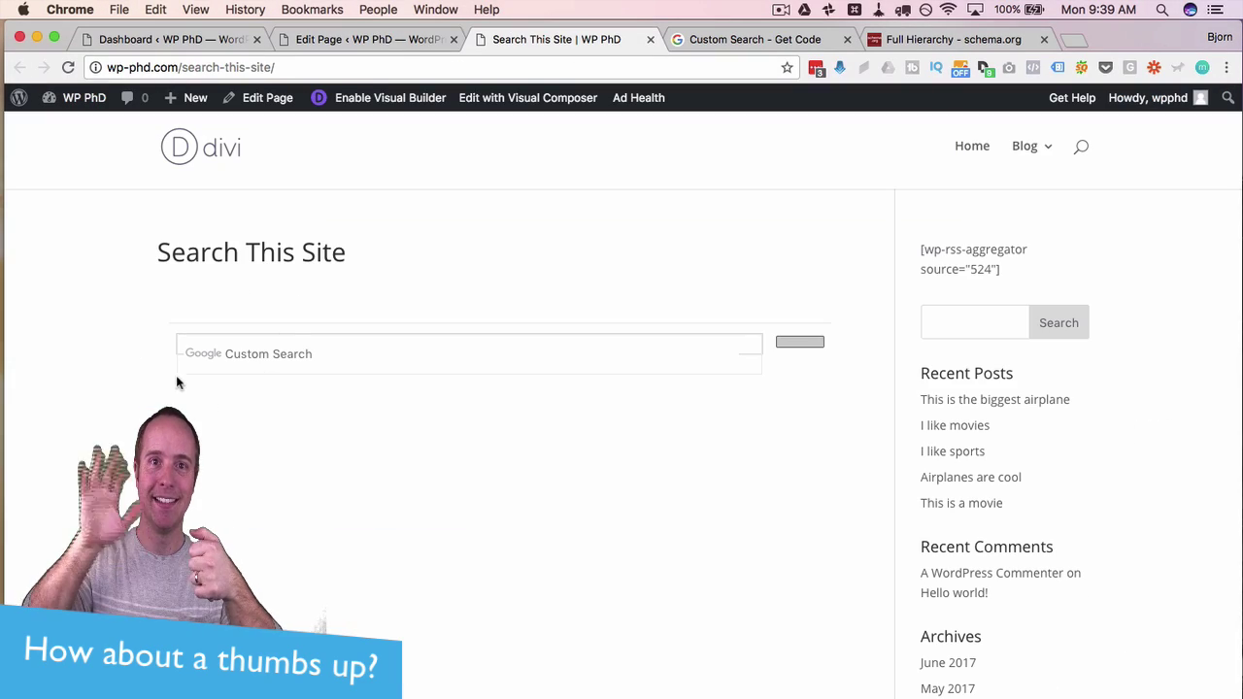
Step: Test the embedded Google search box by searching for "Movie"
{"action": "left_click", "coordinate": [237, 358]}
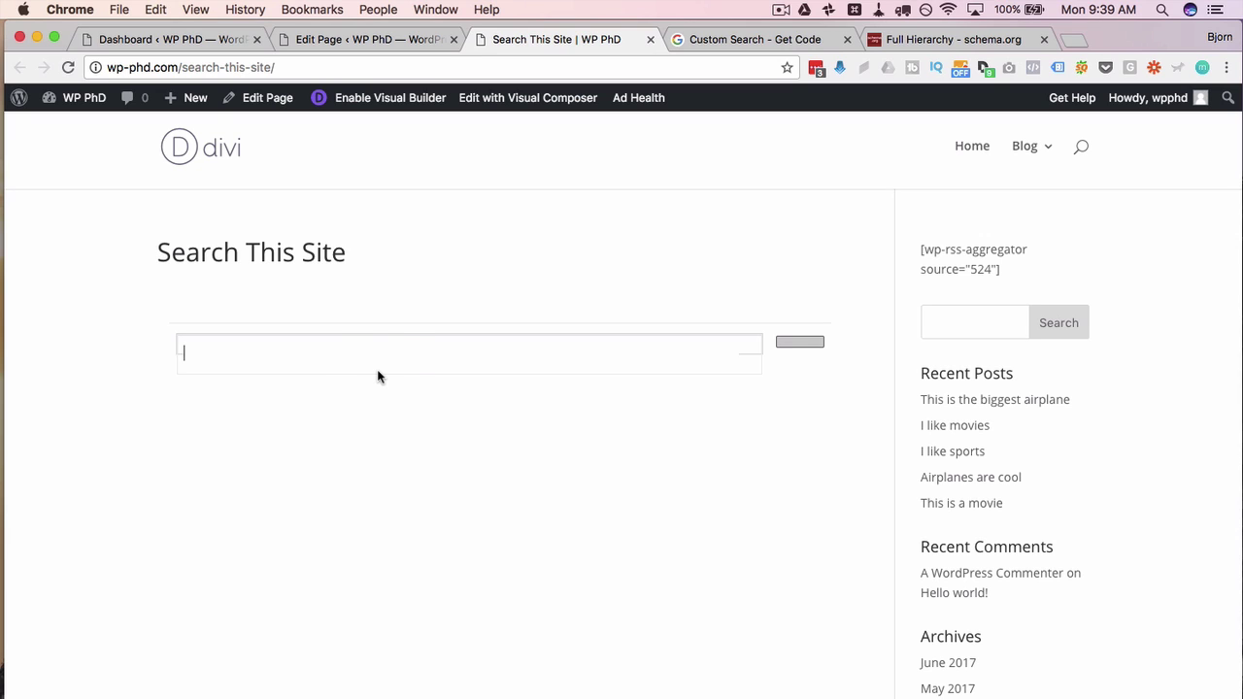
{"action": "type", "text": "Movie"}
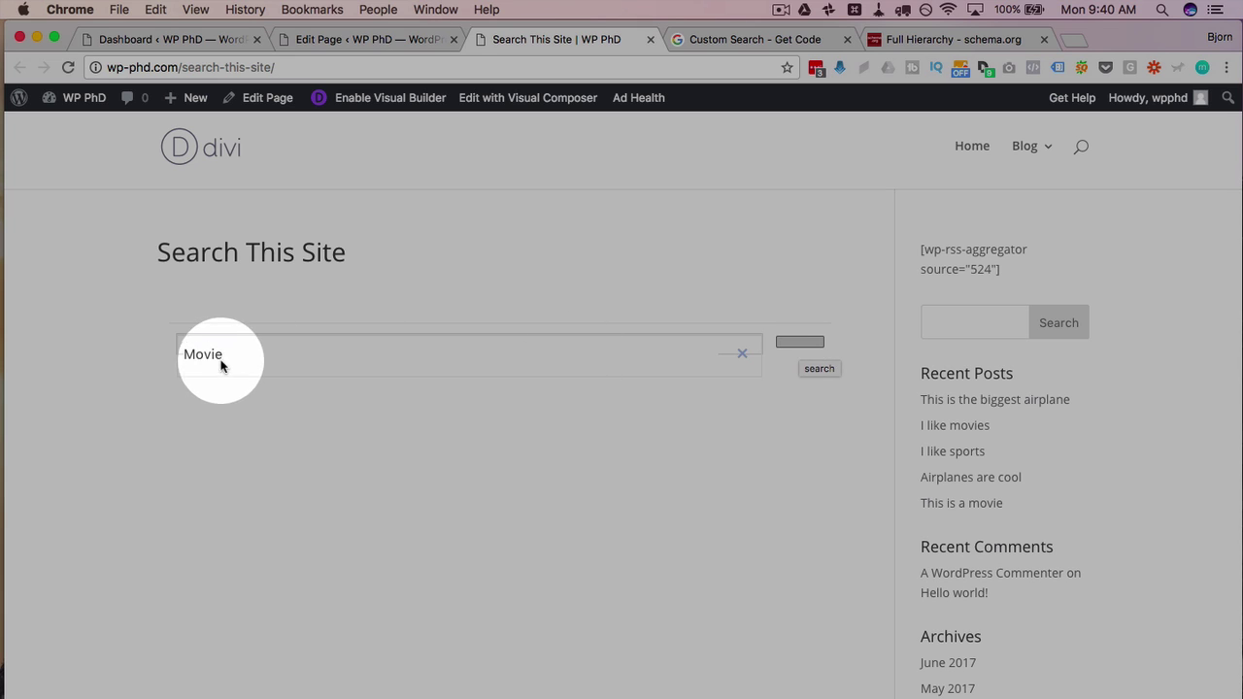
{"action": "left_click", "coordinate": [802, 348]}
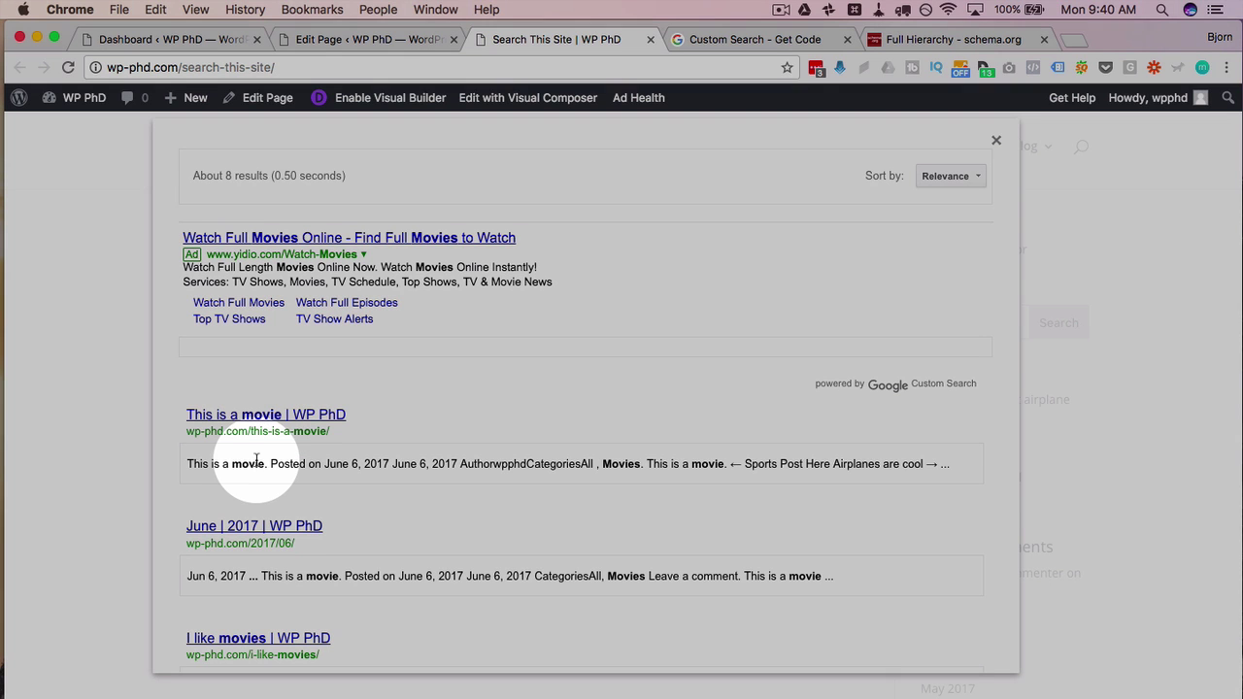
Step: Examine which of the two sites the search results come from and where the ad appears, and close the results
{"action": "scroll", "coordinate": [255, 437], "scroll_direction": "down", "scroll_amount": 5}
{"action": "scroll", "coordinate": [256, 460], "scroll_direction": "down", "scroll_amount": 8}
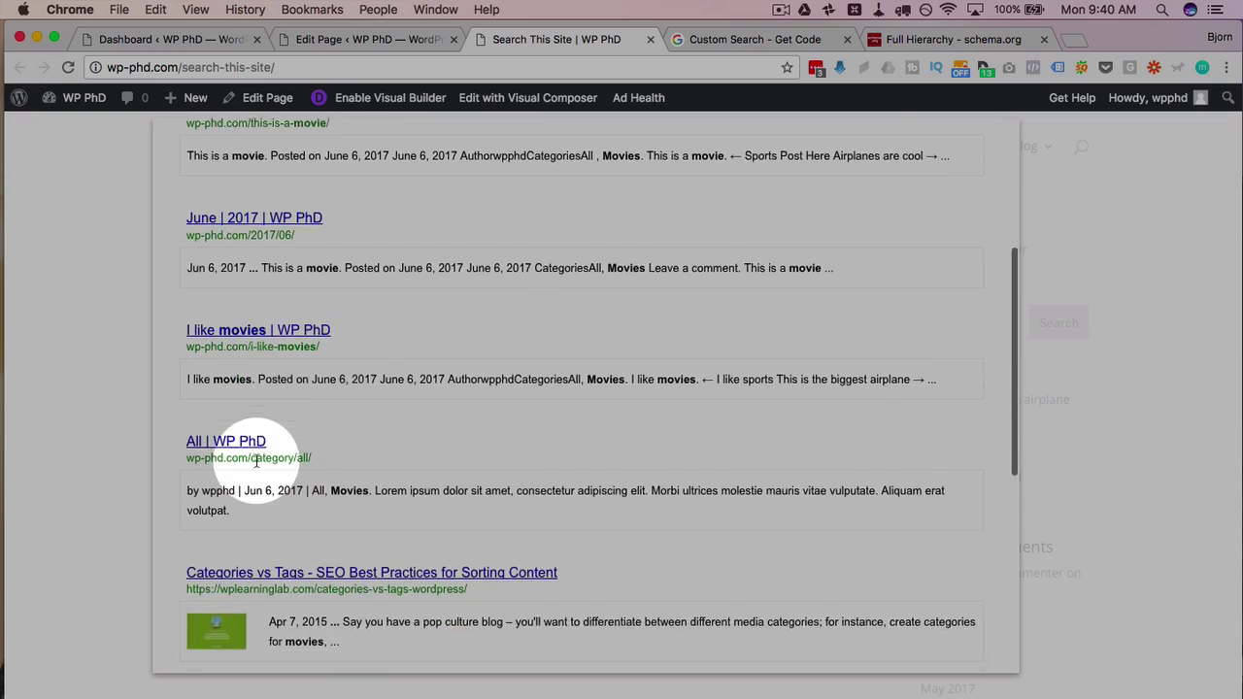
{"action": "scroll", "coordinate": [255, 460], "scroll_direction": "down", "scroll_amount": 4}
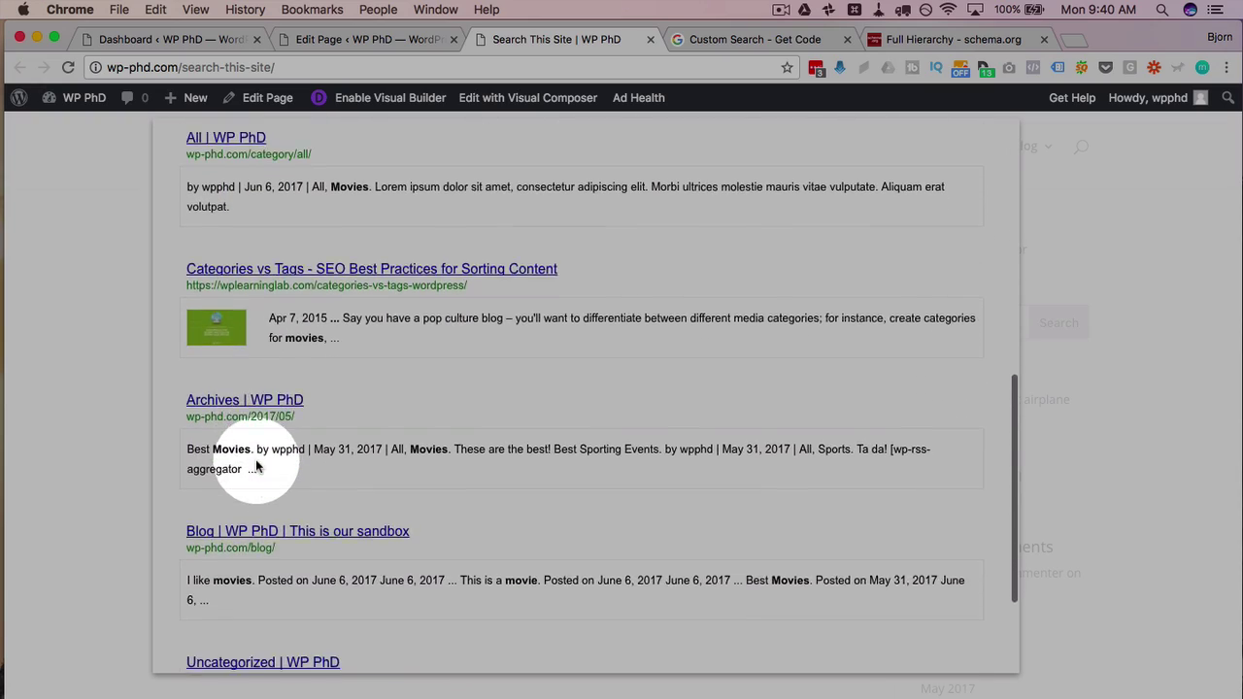
{"action": "scroll", "coordinate": [255, 464], "scroll_direction": "up", "scroll_amount": 5}
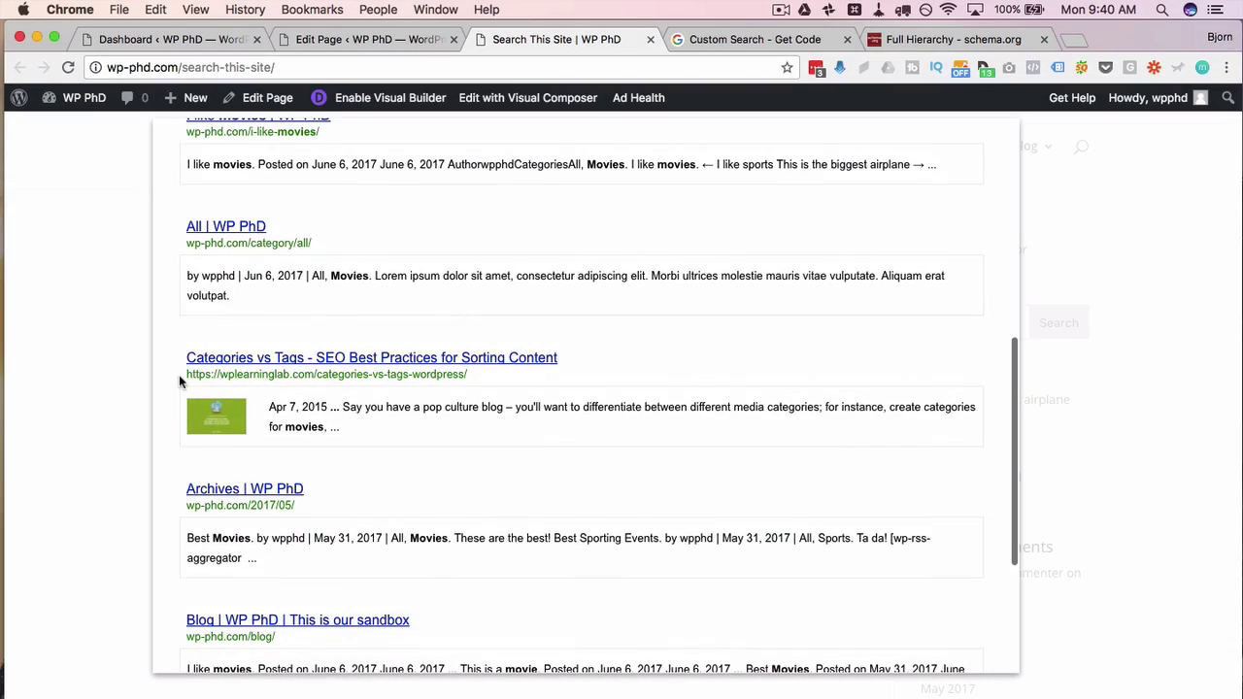
{"action": "left_click_drag", "start_coordinate": [186, 375], "coordinate": [468, 377]}
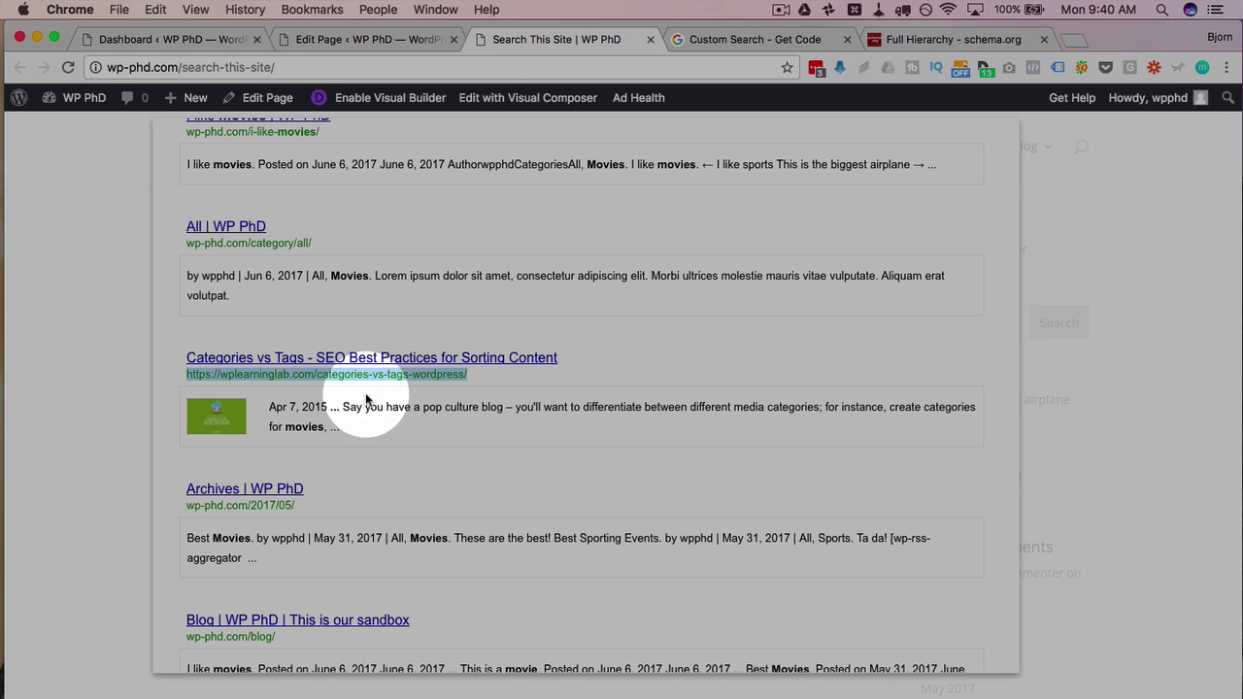
{"action": "scroll", "coordinate": [365, 392], "scroll_direction": "down", "scroll_amount": 4}
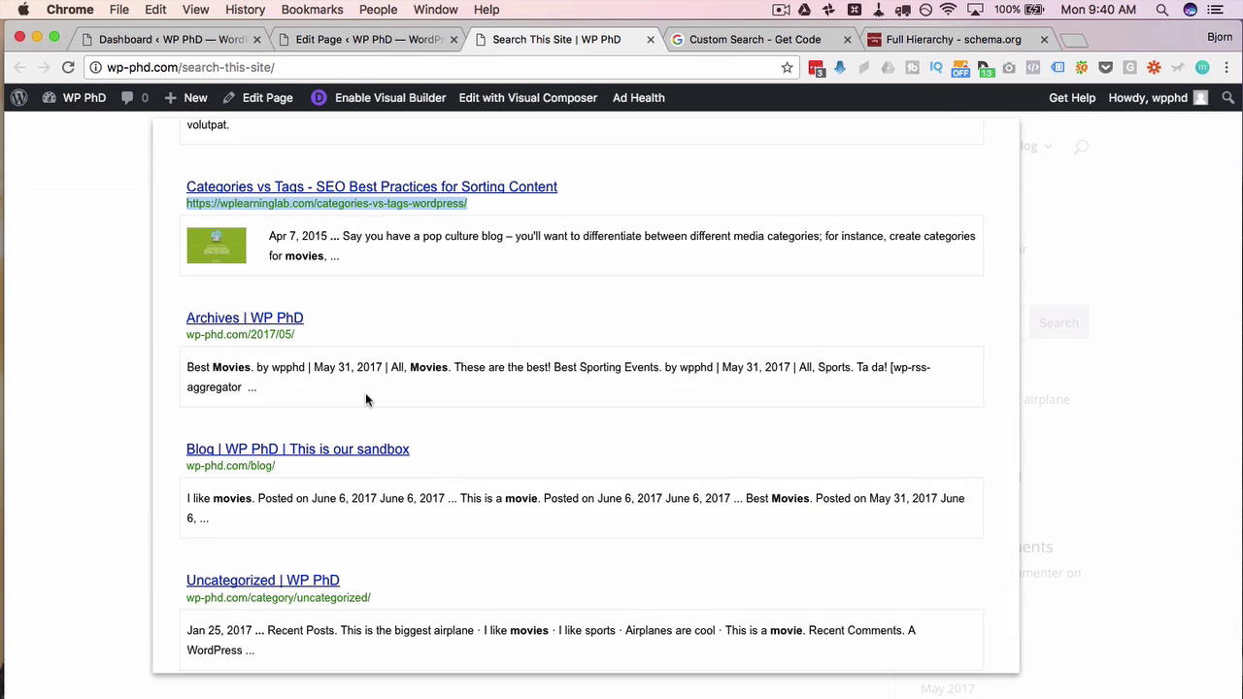
{"action": "scroll", "coordinate": [365, 392], "scroll_direction": "up", "scroll_amount": 4}
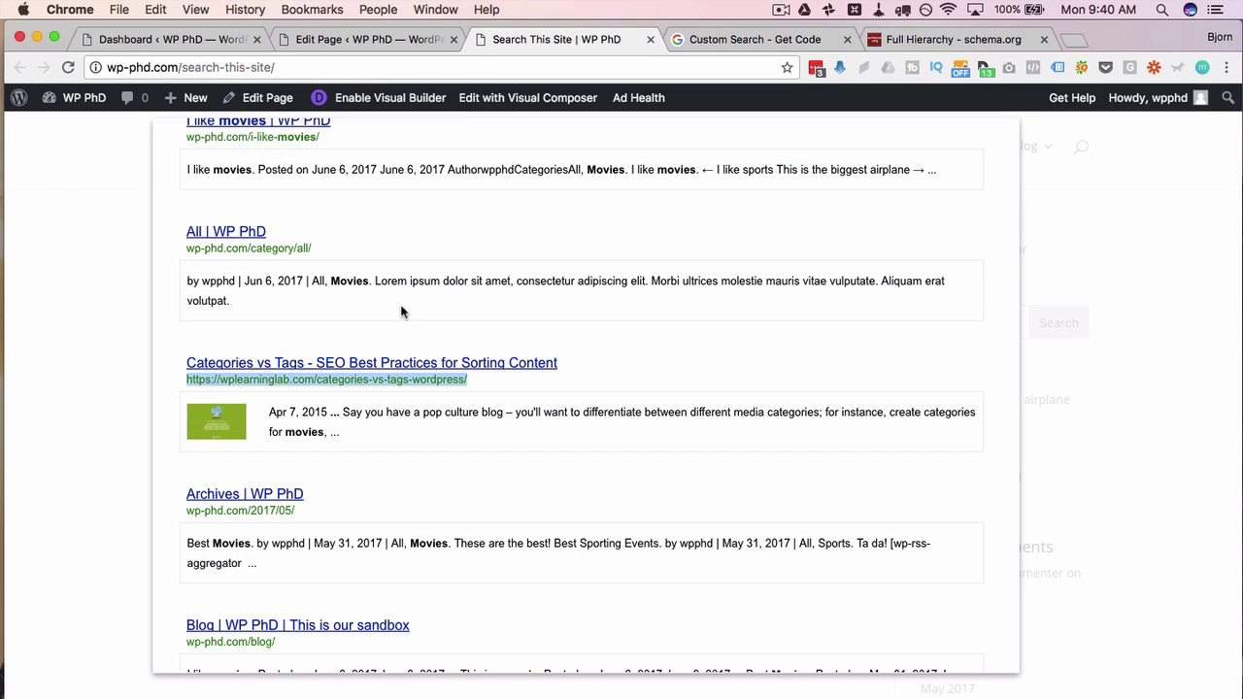
{"action": "scroll", "coordinate": [402, 311], "scroll_direction": "up", "scroll_amount": 10}
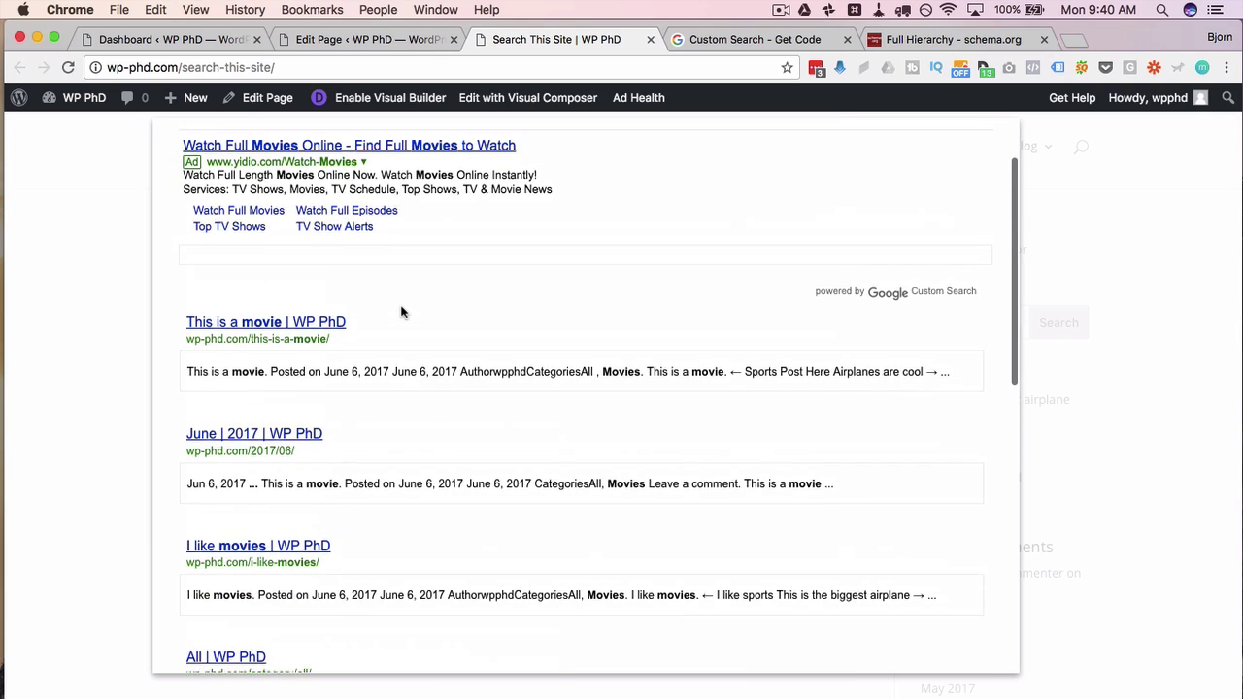
{"action": "scroll", "coordinate": [401, 310], "scroll_direction": "up", "scroll_amount": 1}
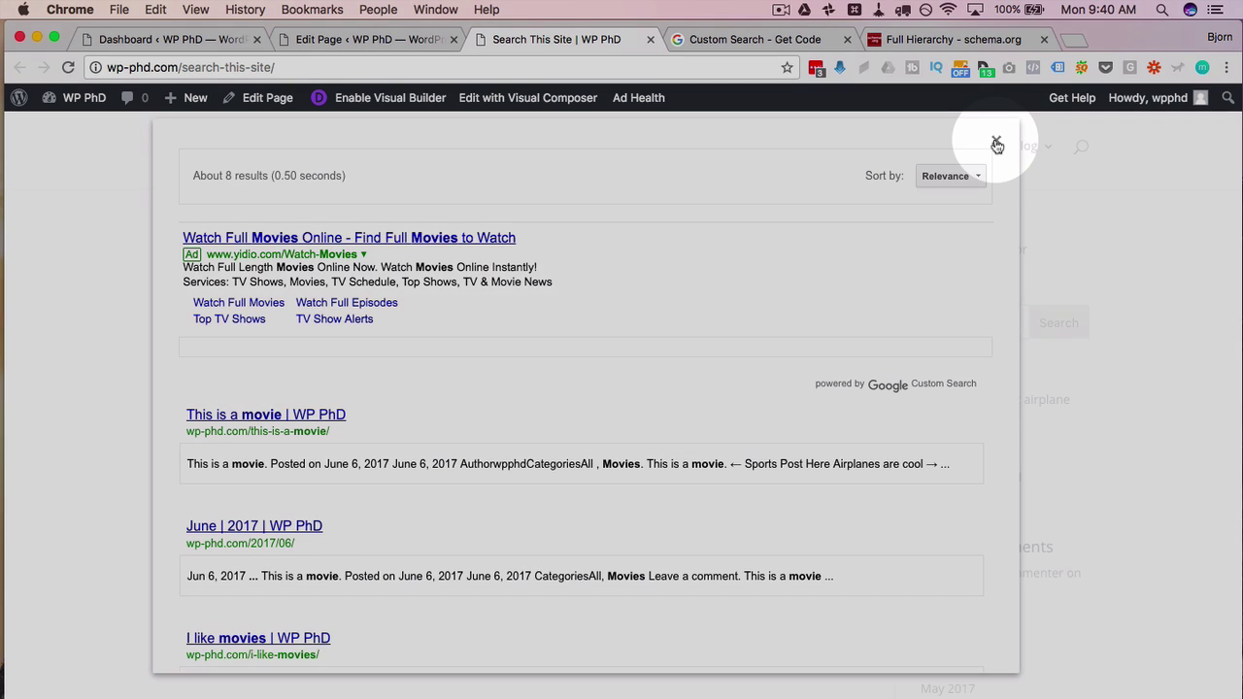
{"action": "left_click", "coordinate": [995, 139]}
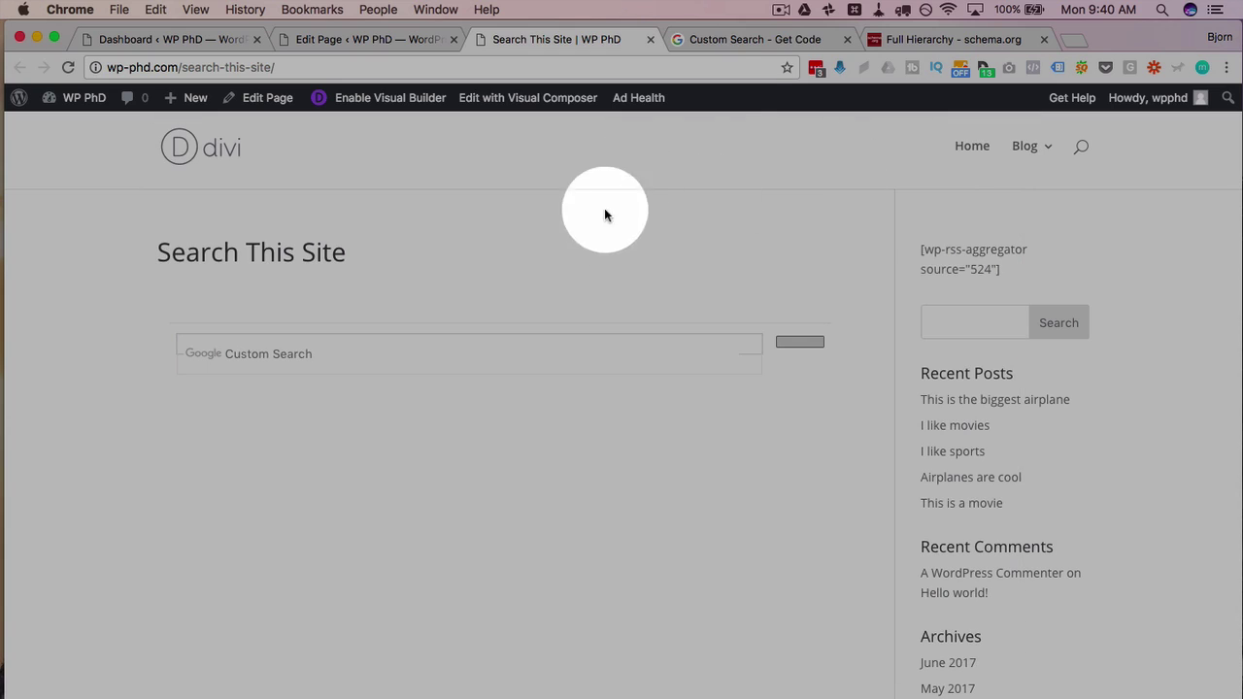
Step: Return to Custom Search and review the basic setup options of the WP-PhD search engine
{"action": "left_click", "coordinate": [757, 41]}
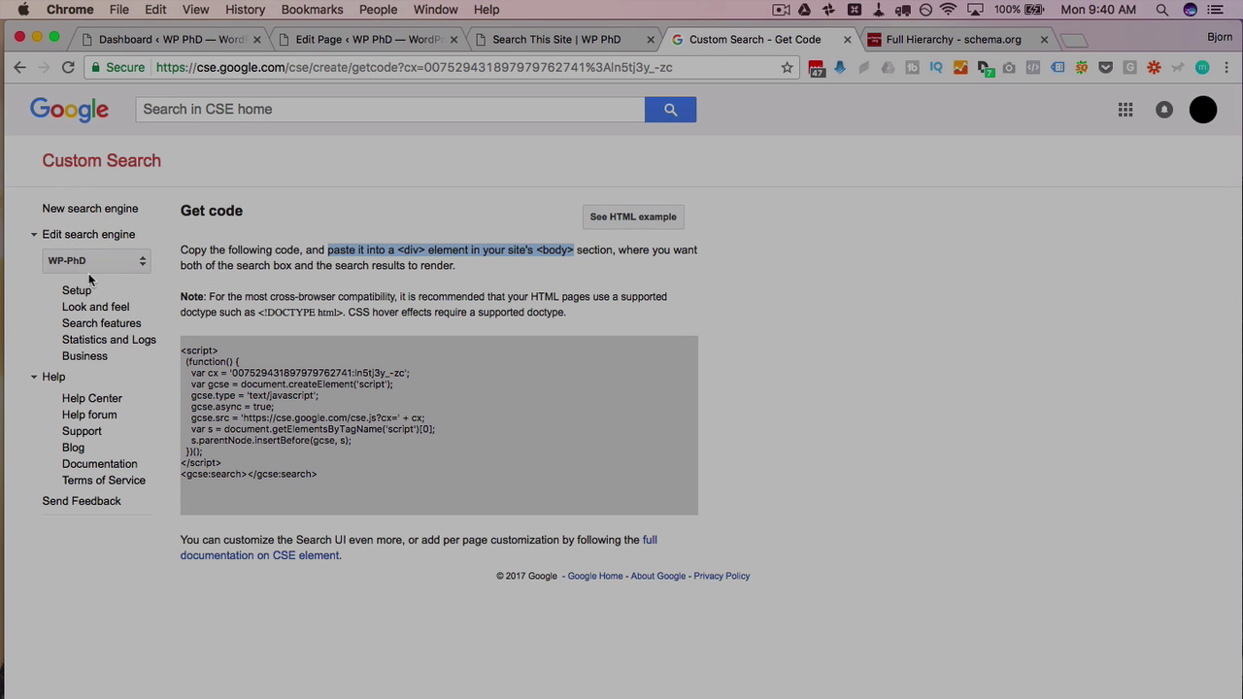
{"action": "left_click", "coordinate": [96, 267]}
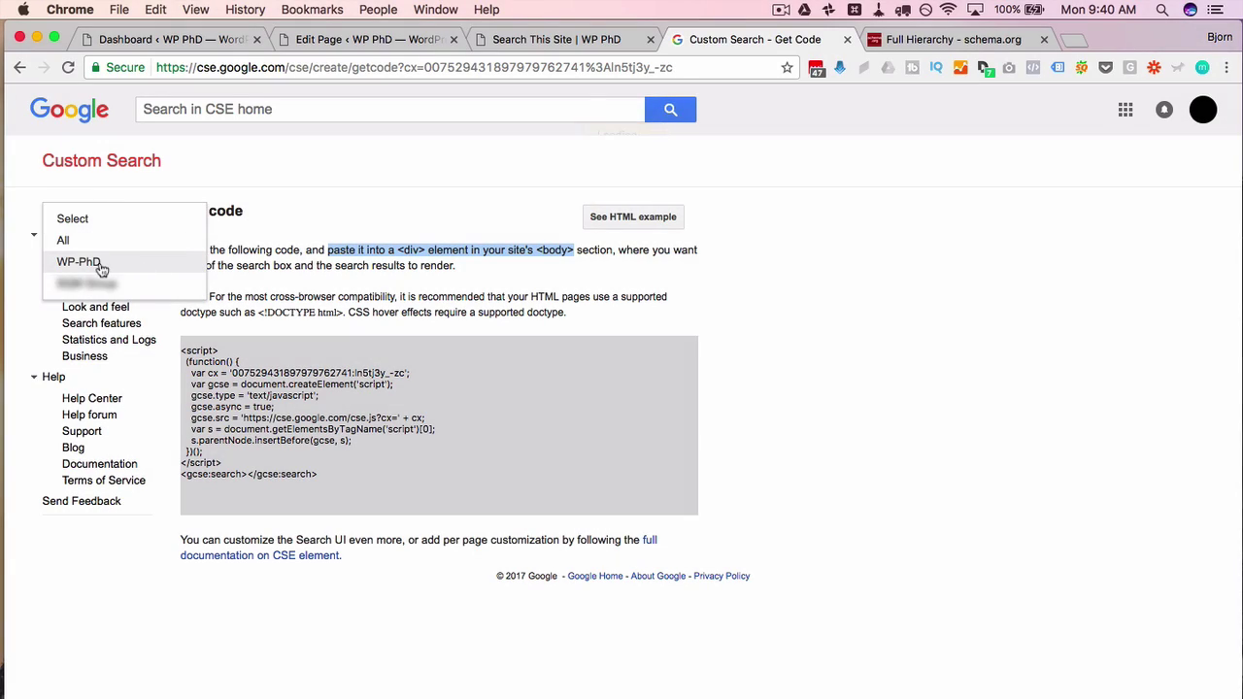
{"action": "left_click", "coordinate": [107, 262]}
{"action": "left_click", "coordinate": [81, 293]}
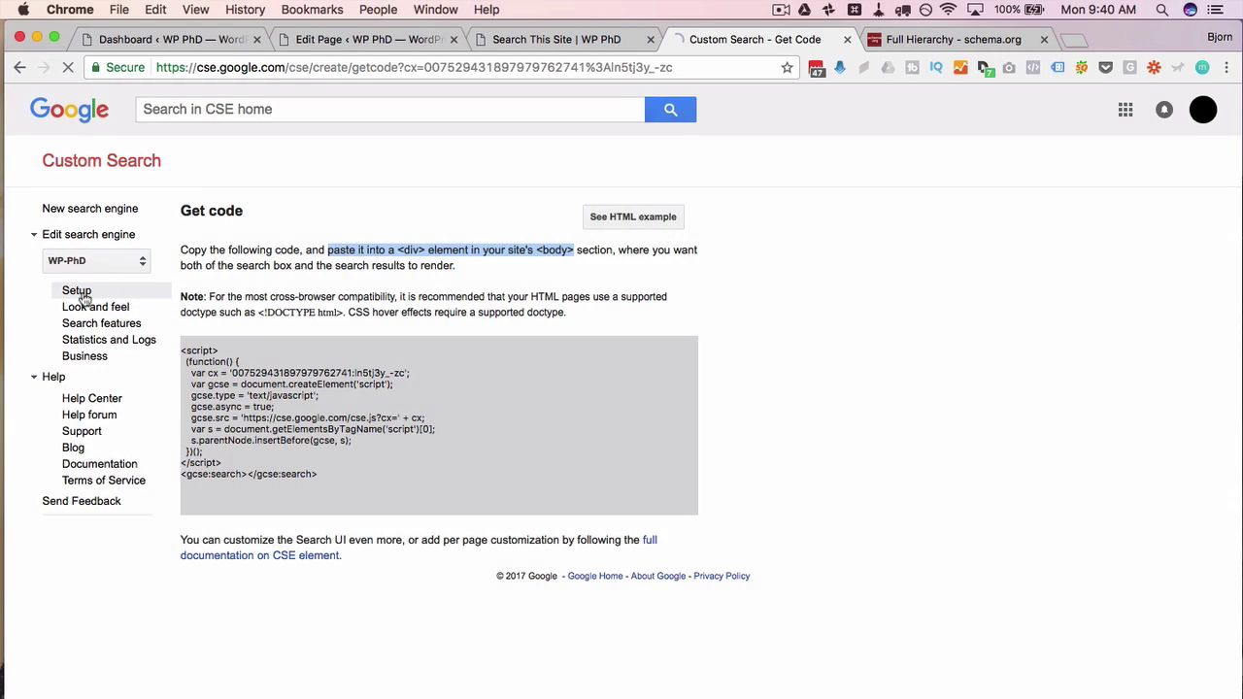
{"action": "scroll", "coordinate": [183, 369], "scroll_direction": "down", "scroll_amount": 2}
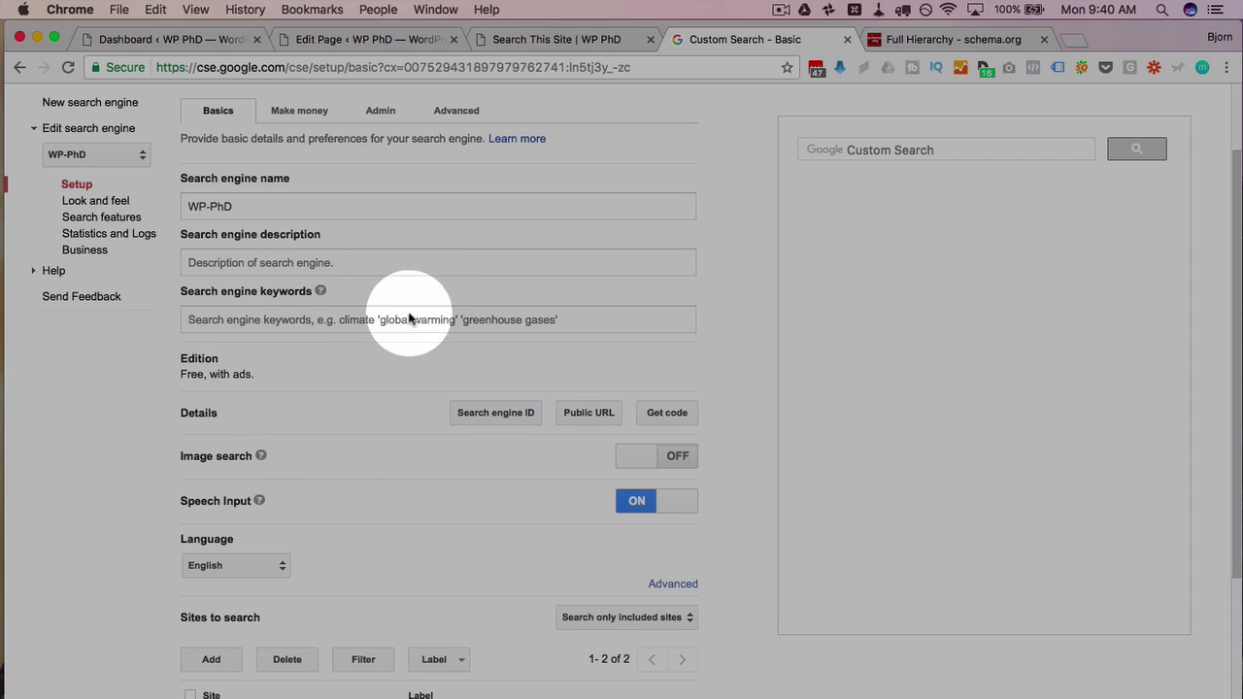
{"action": "scroll", "coordinate": [407, 280], "scroll_direction": "up", "scroll_amount": 3}
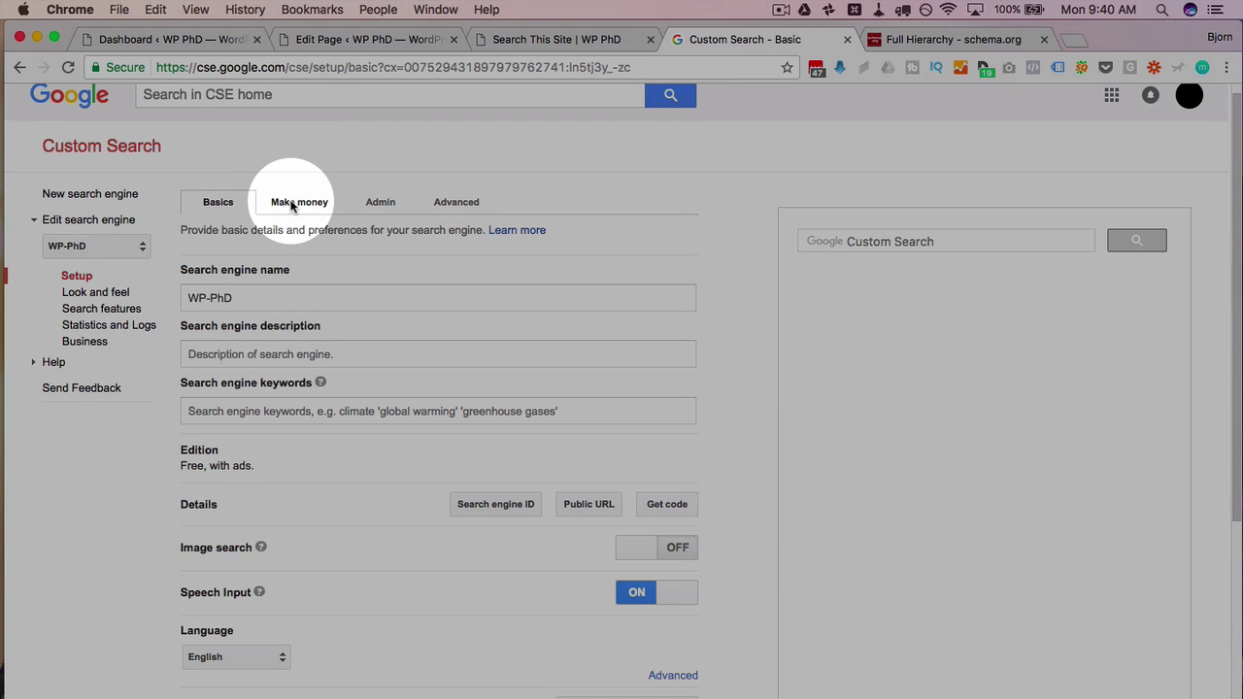
Step: Turn on Search Engine Monetization for WP-PhD, check the associated AdSense ID, and return to the basic settings
{"action": "left_click", "coordinate": [297, 202]}
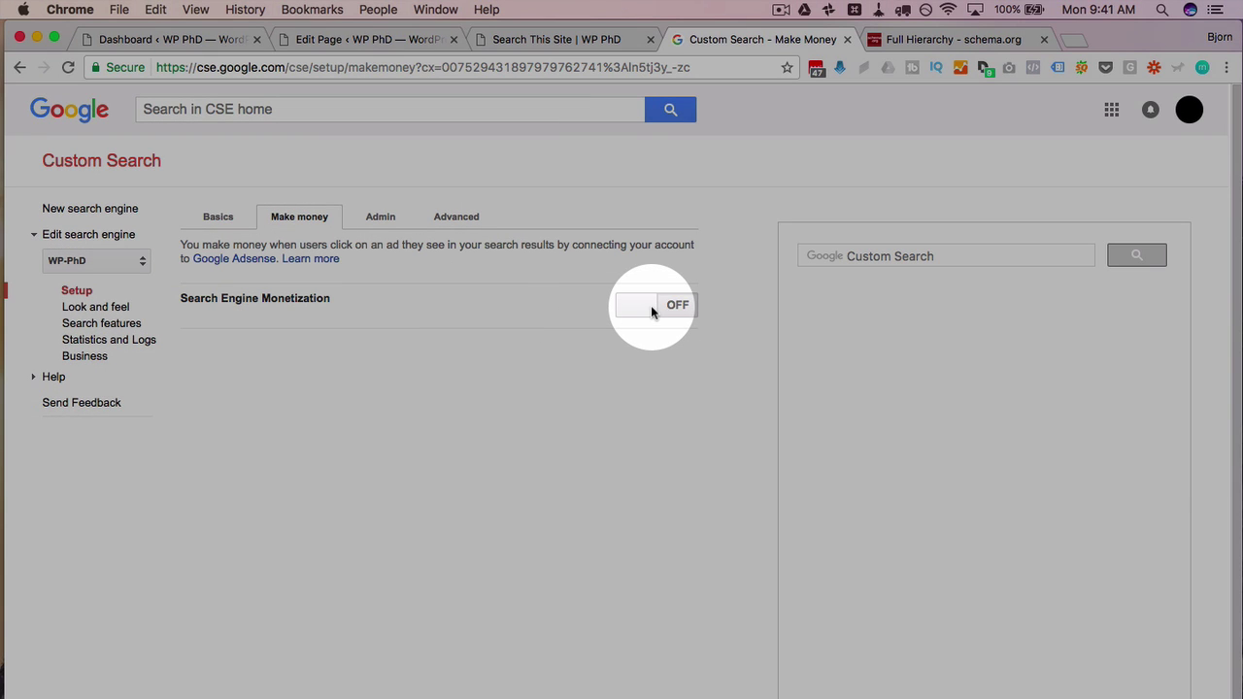
{"action": "left_click", "coordinate": [649, 306]}
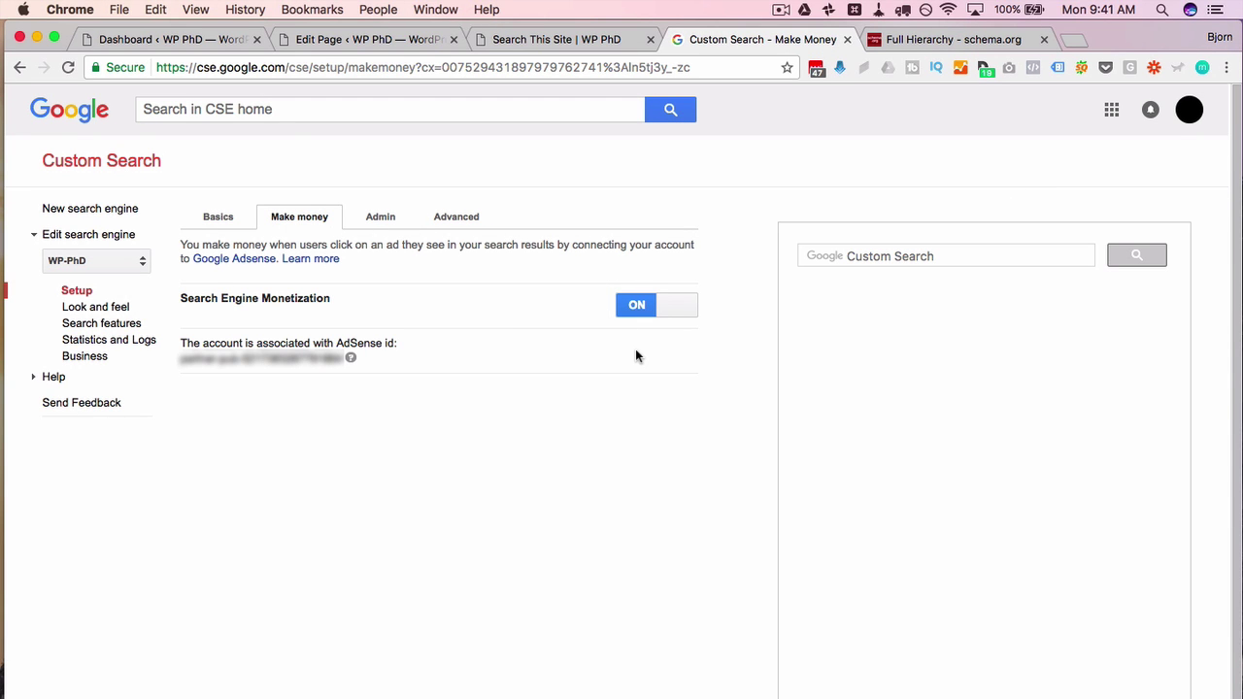
{"action": "left_click_drag", "start_coordinate": [191, 355], "coordinate": [326, 360]}
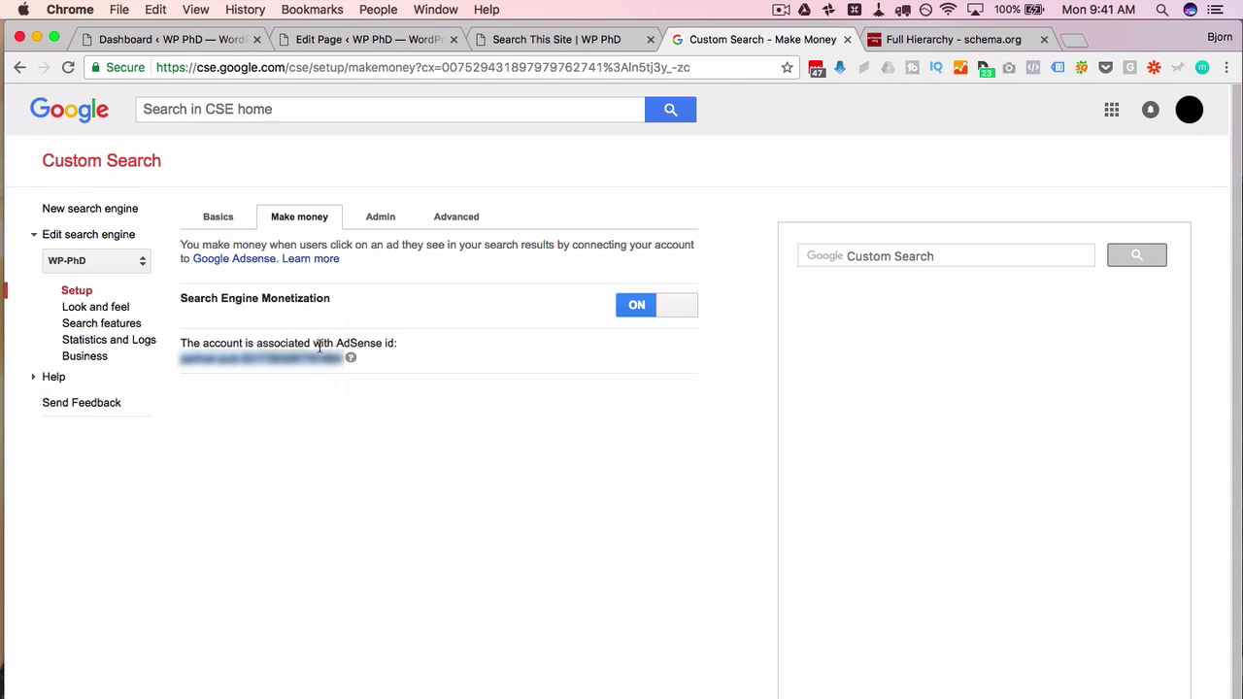
{"action": "left_click", "coordinate": [216, 217]}
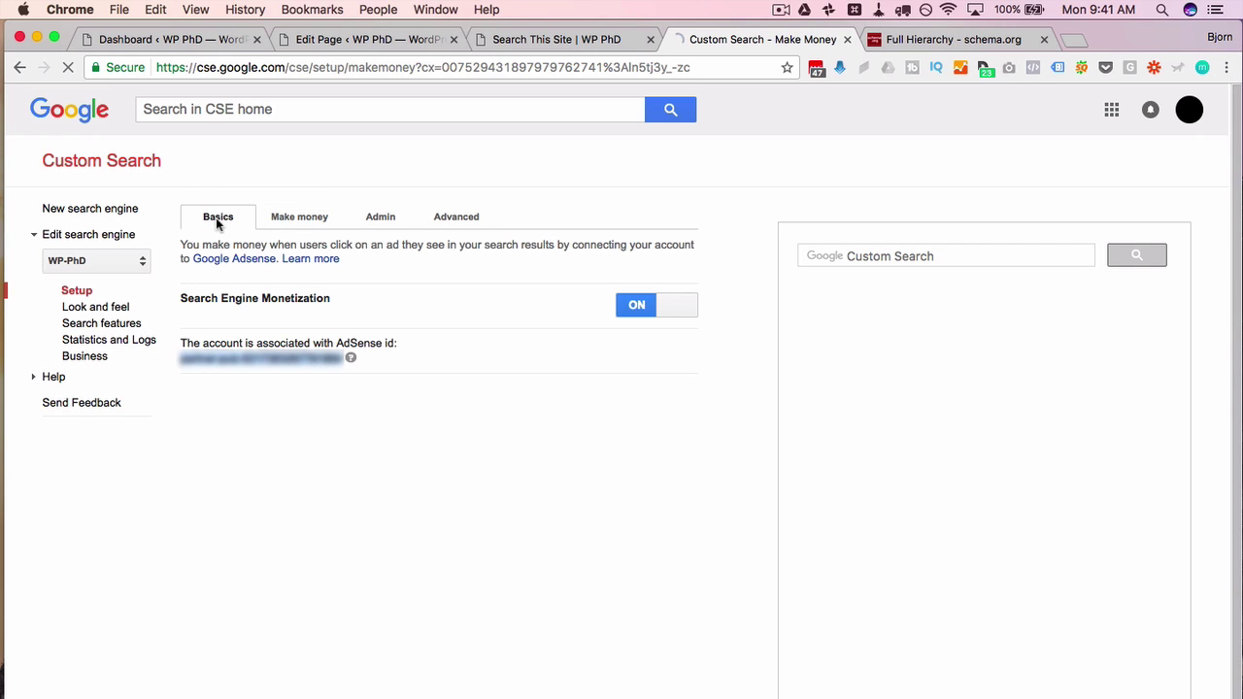
Step: Review the description, keywords, edition, image search and speech input settings of the WP-PhD search engine
{"action": "scroll", "coordinate": [199, 417], "scroll_direction": "down", "scroll_amount": 4}
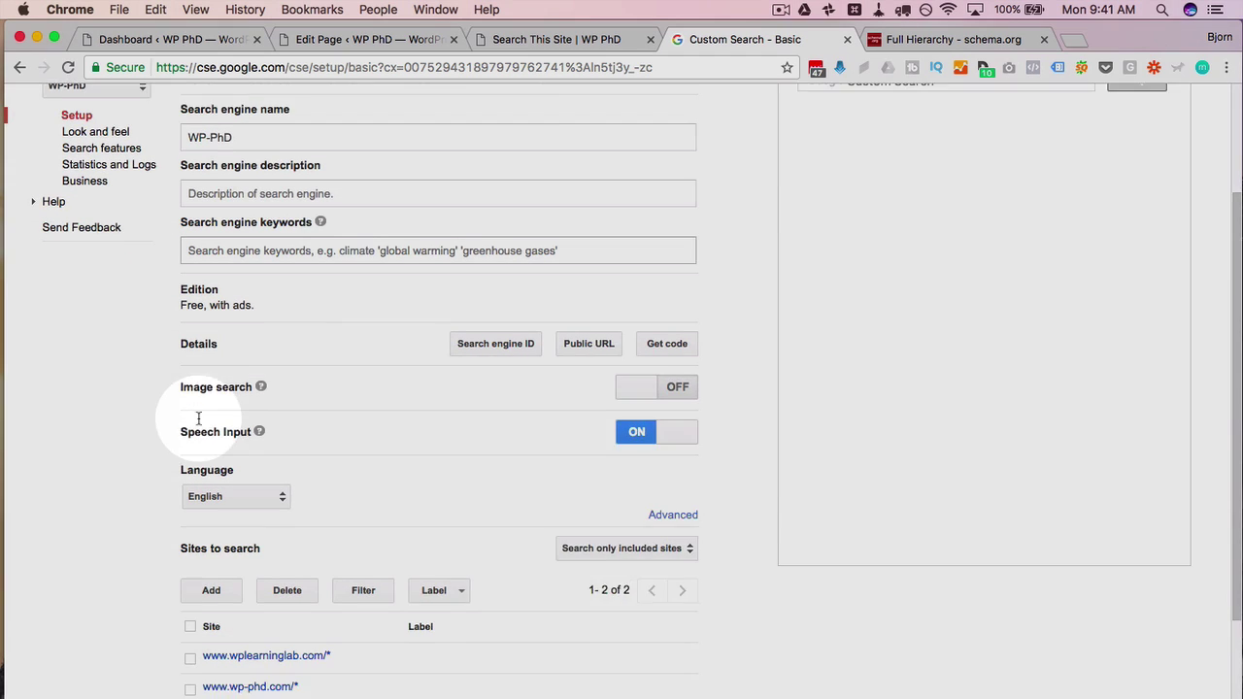
{"action": "left_click", "coordinate": [345, 231]}
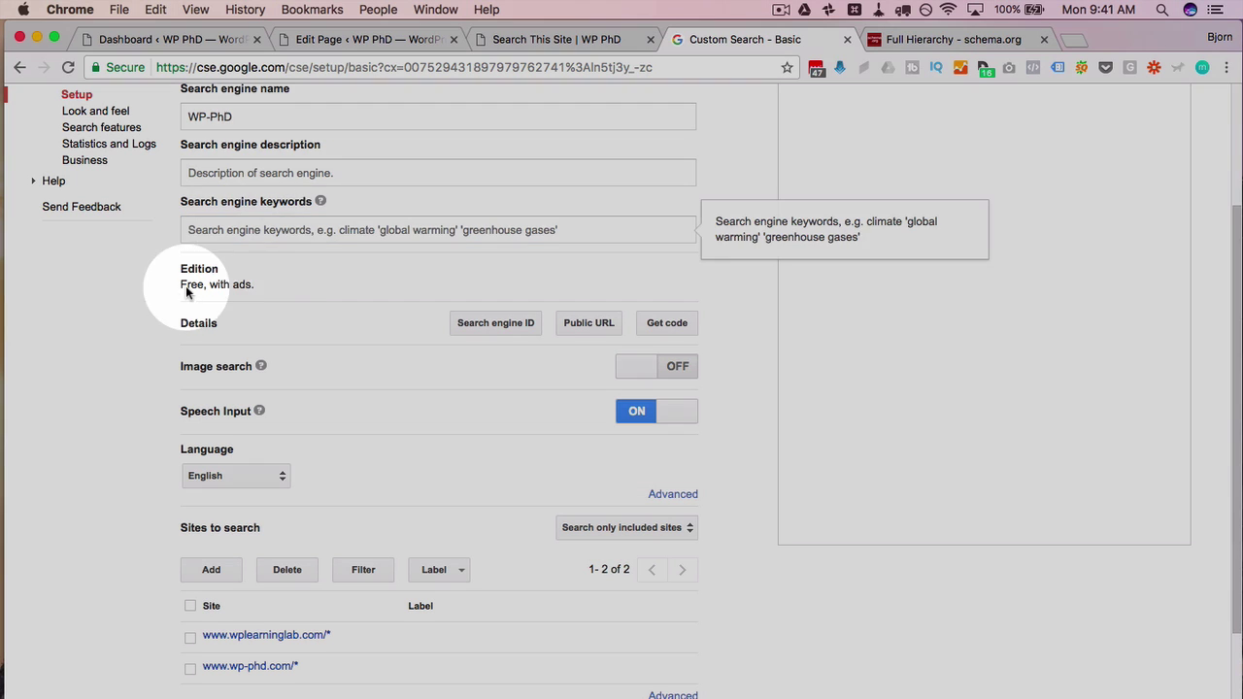
{"action": "mouse_move", "coordinate": [185, 285]}
{"action": "left_mouse_down"}
{"action": "mouse_move", "coordinate": [281, 283]}
{"action": "mouse_move", "coordinate": [167, 292]}
{"action": "left_mouse_up"}
{"action": "left_click", "coordinate": [265, 291]}
{"action": "scroll", "coordinate": [166, 330], "scroll_direction": "down", "scroll_amount": 1}
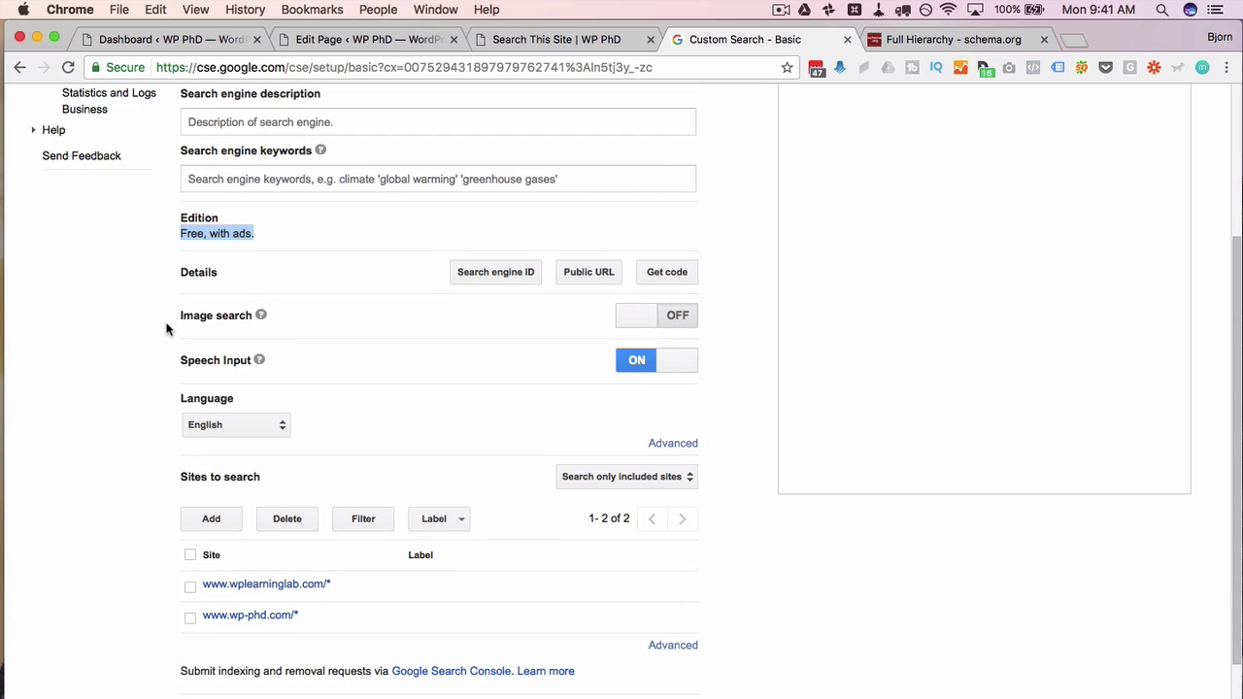
{"action": "left_click", "coordinate": [666, 328]}
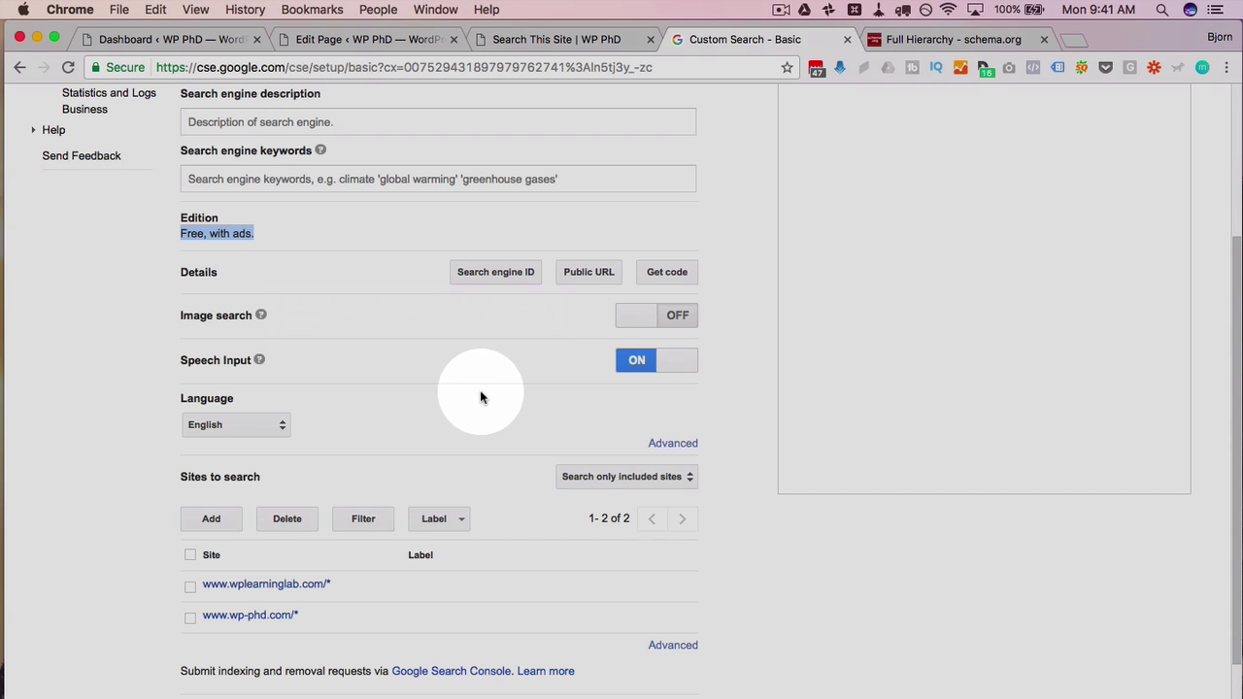
{"action": "scroll", "coordinate": [480, 393], "scroll_direction": "down", "scroll_amount": 2}
Step: View the available search engine languages and the advanced language options, keeping English selected
{"action": "left_click", "coordinate": [261, 299]}
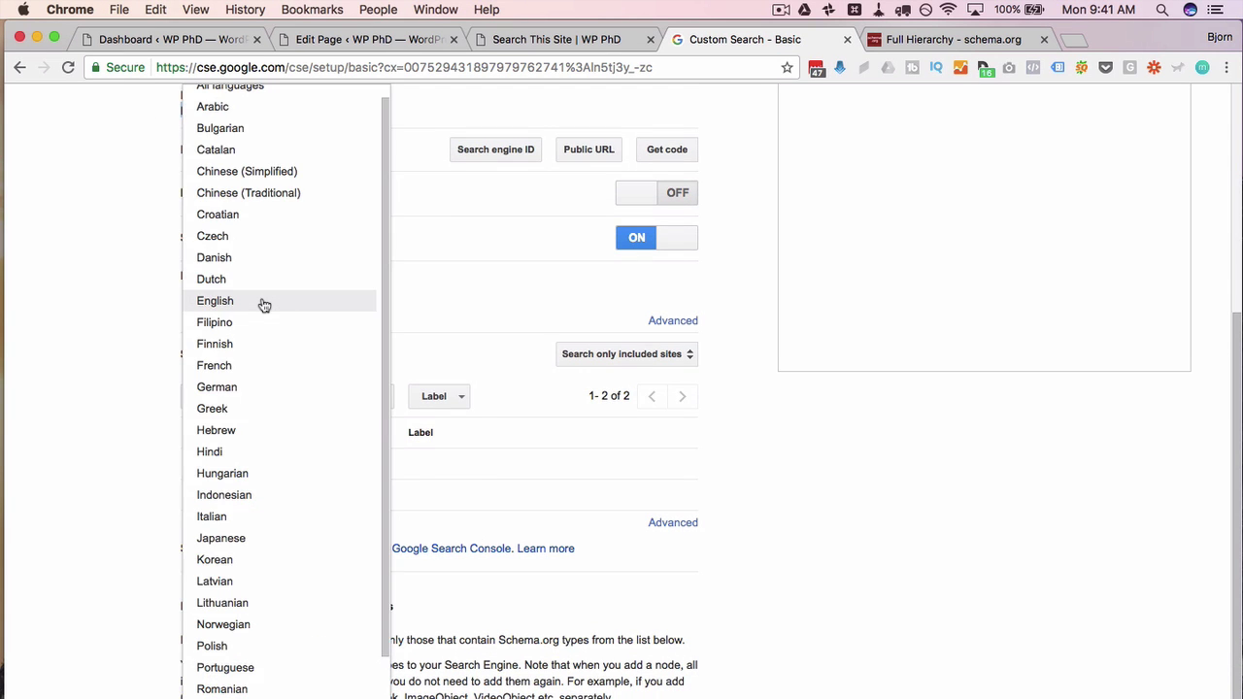
{"action": "left_click", "coordinate": [326, 308]}
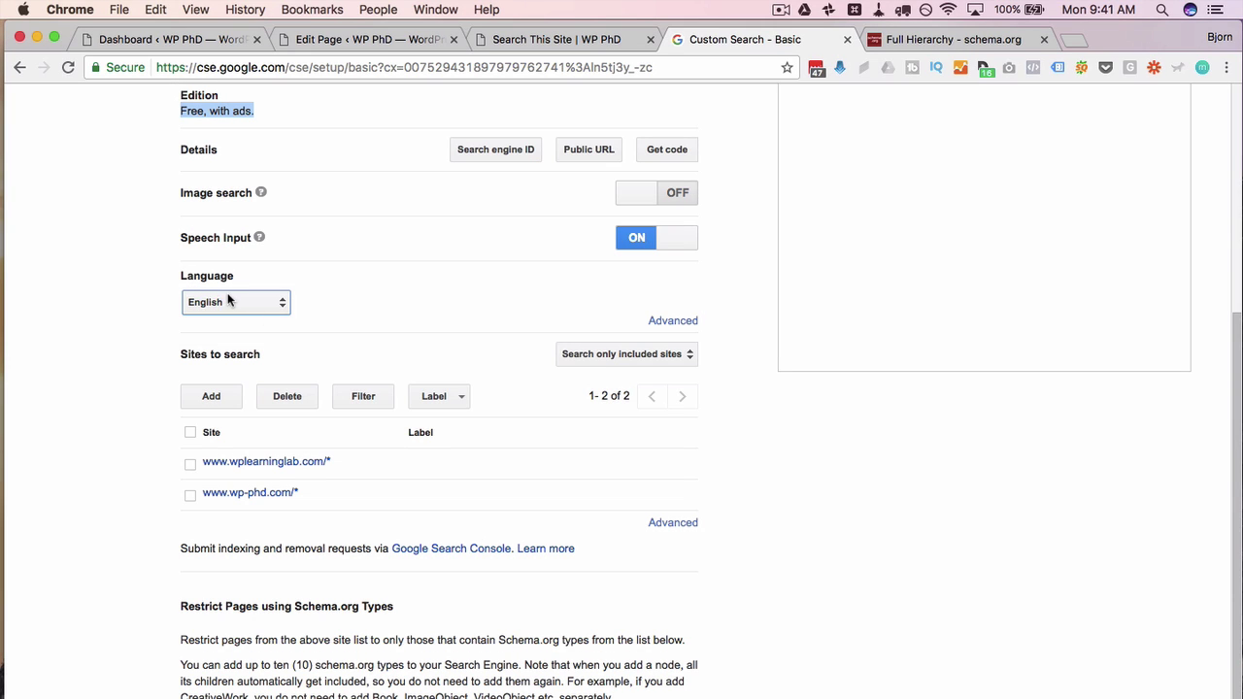
{"action": "left_click", "coordinate": [662, 320]}
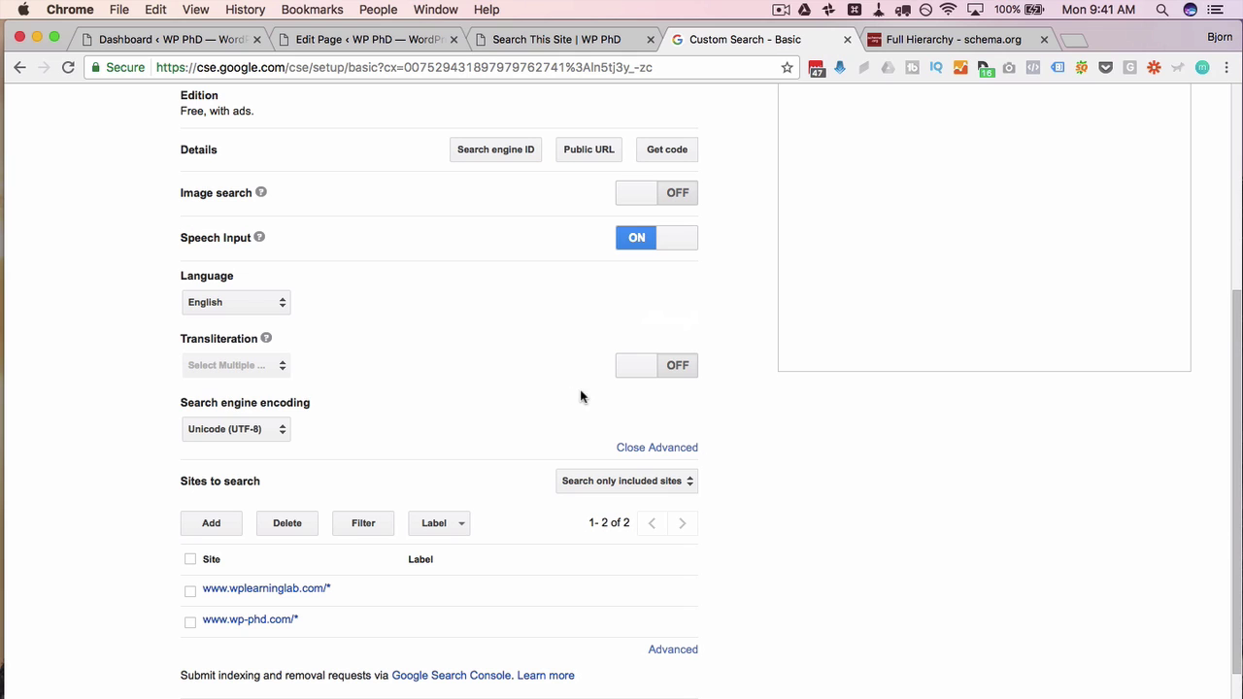
{"action": "left_click", "coordinate": [656, 452]}
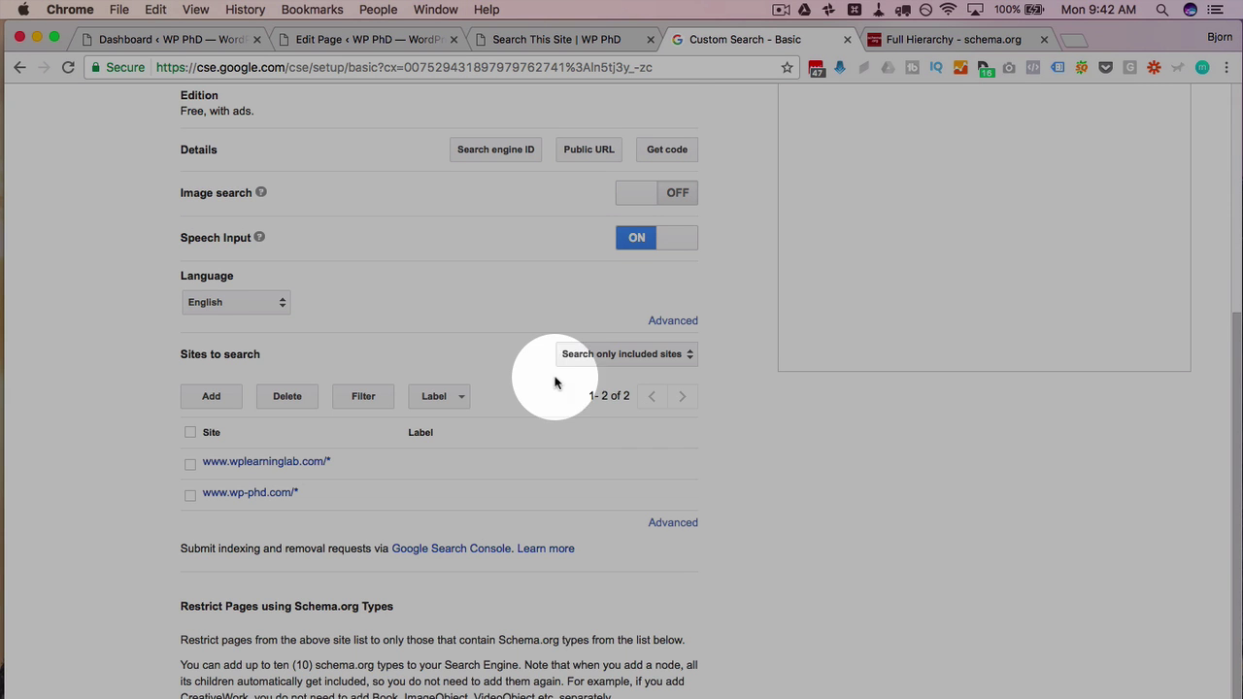
Step: Inspect how included sites can be selected and filtered by URL, leaving the site list unselected and the filter closed
{"action": "scroll", "coordinate": [534, 364], "scroll_direction": "down", "scroll_amount": 2}
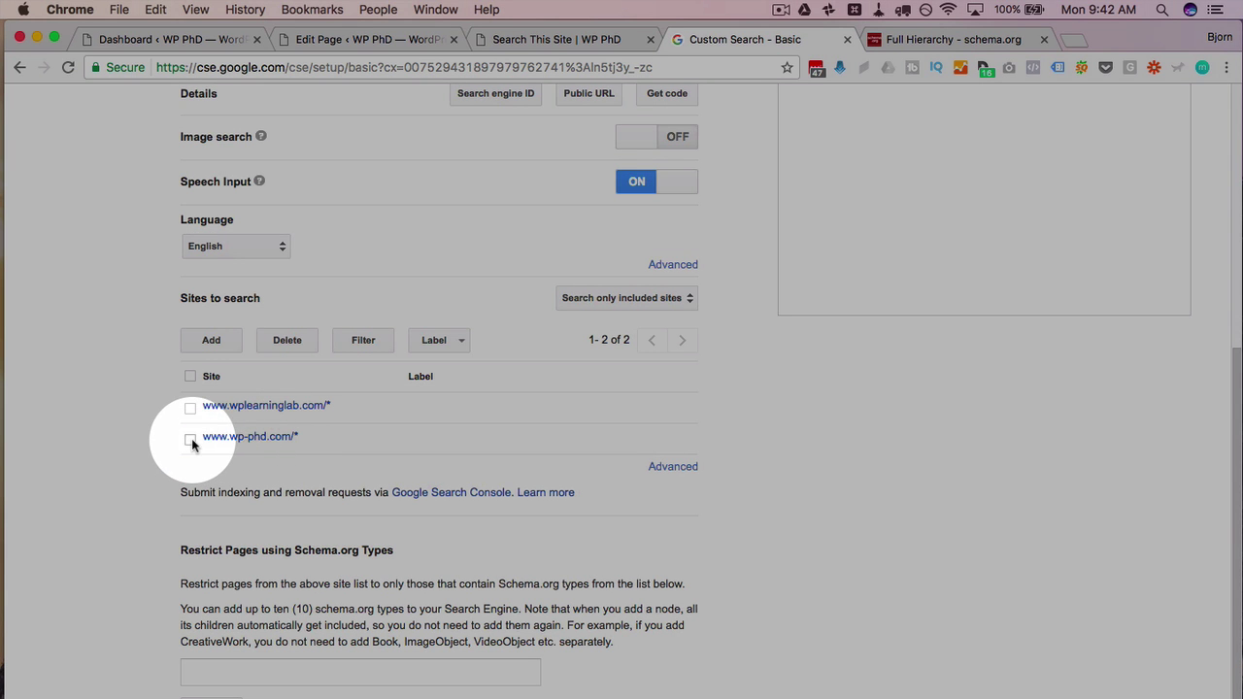
{"action": "left_click", "coordinate": [191, 440]}
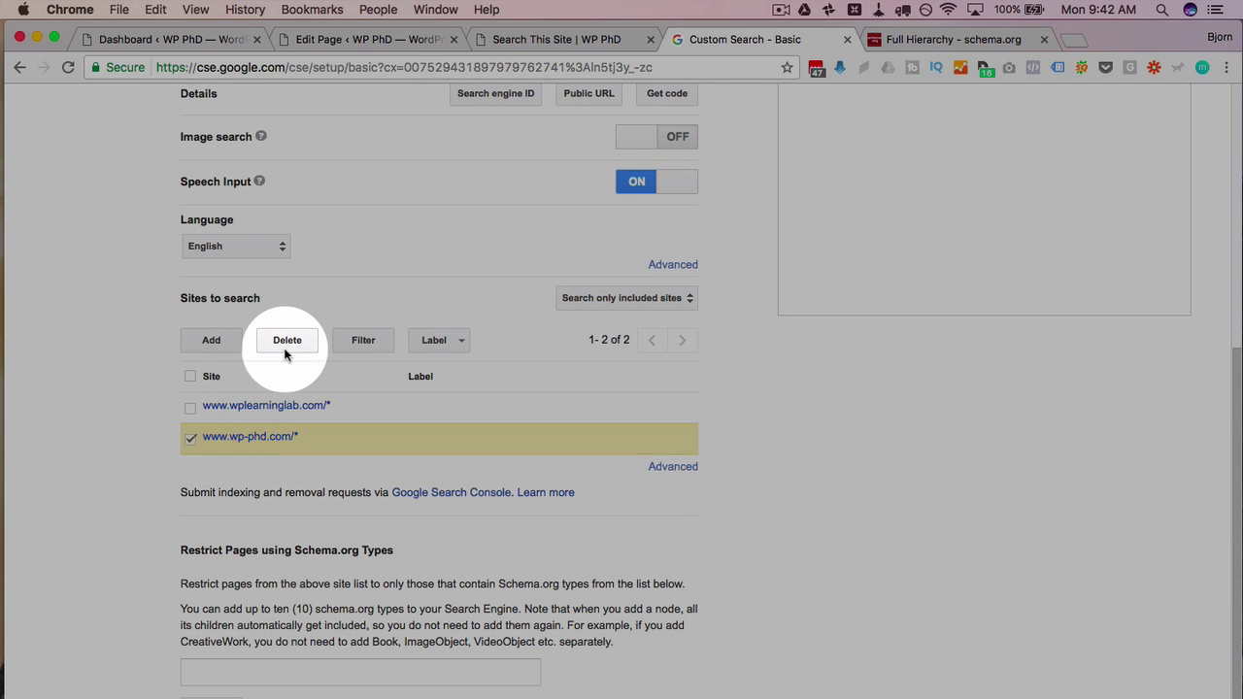
{"action": "left_click", "coordinate": [190, 439]}
{"action": "left_click", "coordinate": [362, 338]}
{"action": "scroll", "coordinate": [362, 337], "scroll_direction": "down", "scroll_amount": 2}
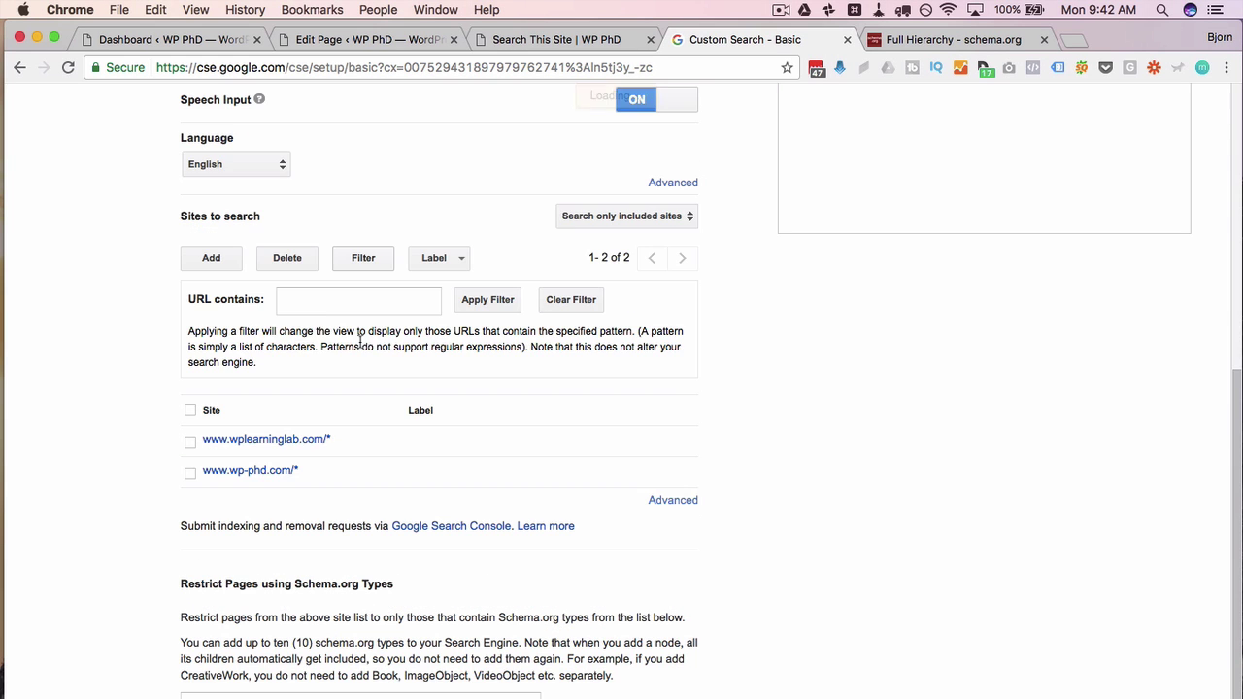
{"action": "left_click", "coordinate": [316, 303]}
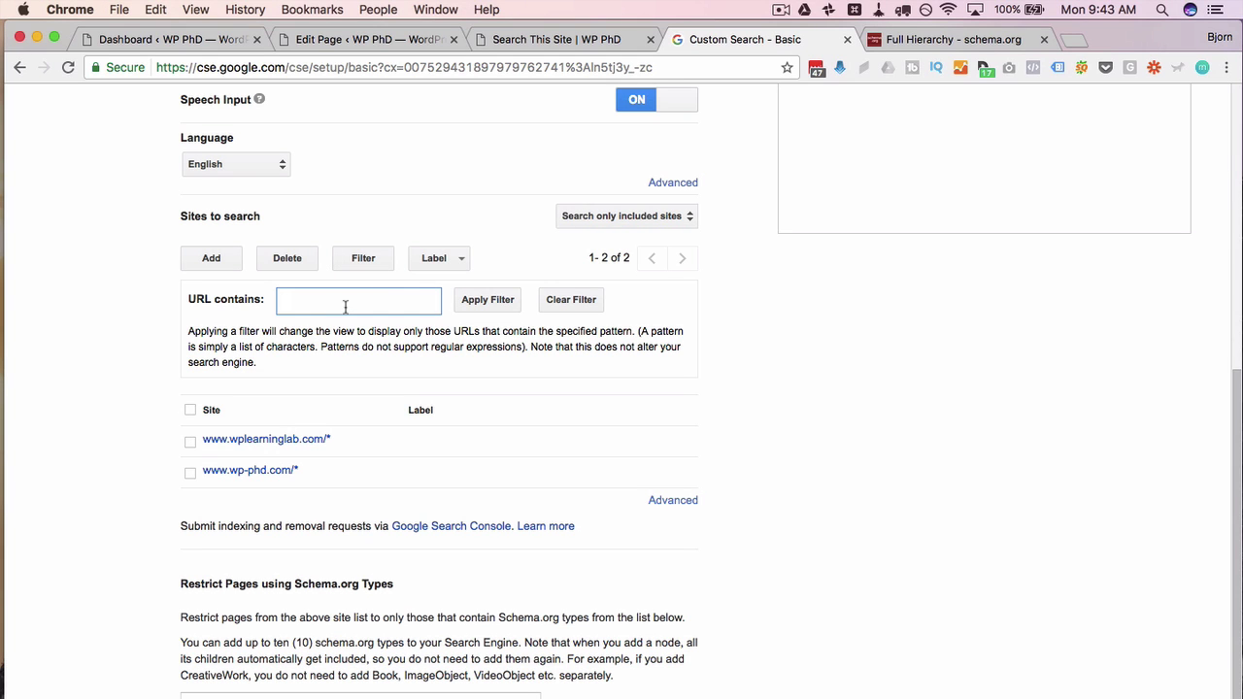
{"action": "left_click", "coordinate": [571, 299]}
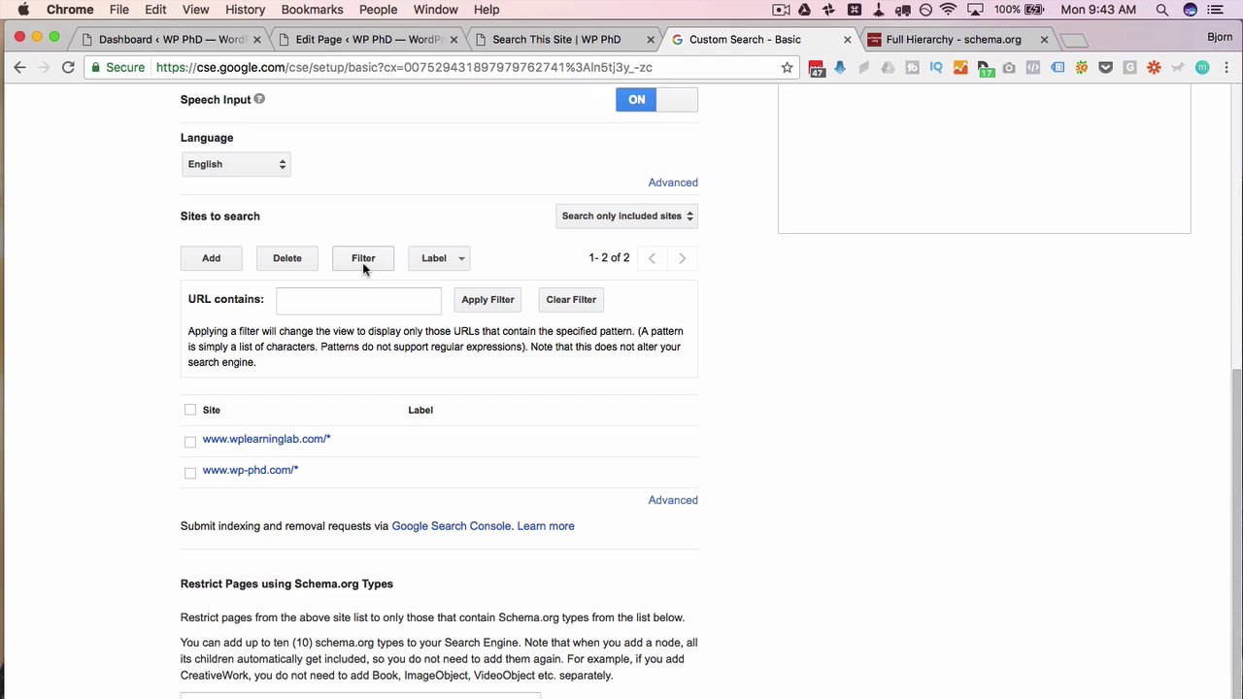
{"action": "left_click", "coordinate": [363, 259]}
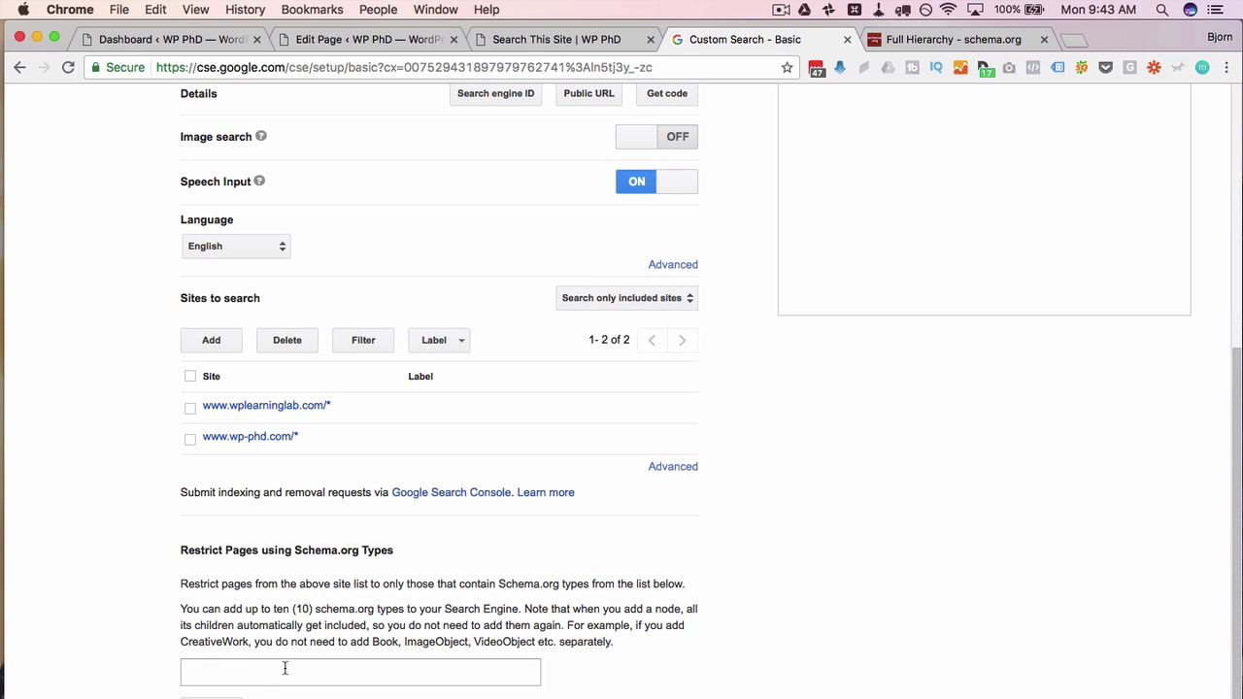
Step: Read the note on submitting indexing and removal requests via Google Search Console
{"action": "left_click", "coordinate": [284, 668]}
{"action": "left_click_drag", "start_coordinate": [172, 492], "coordinate": [323, 492]}
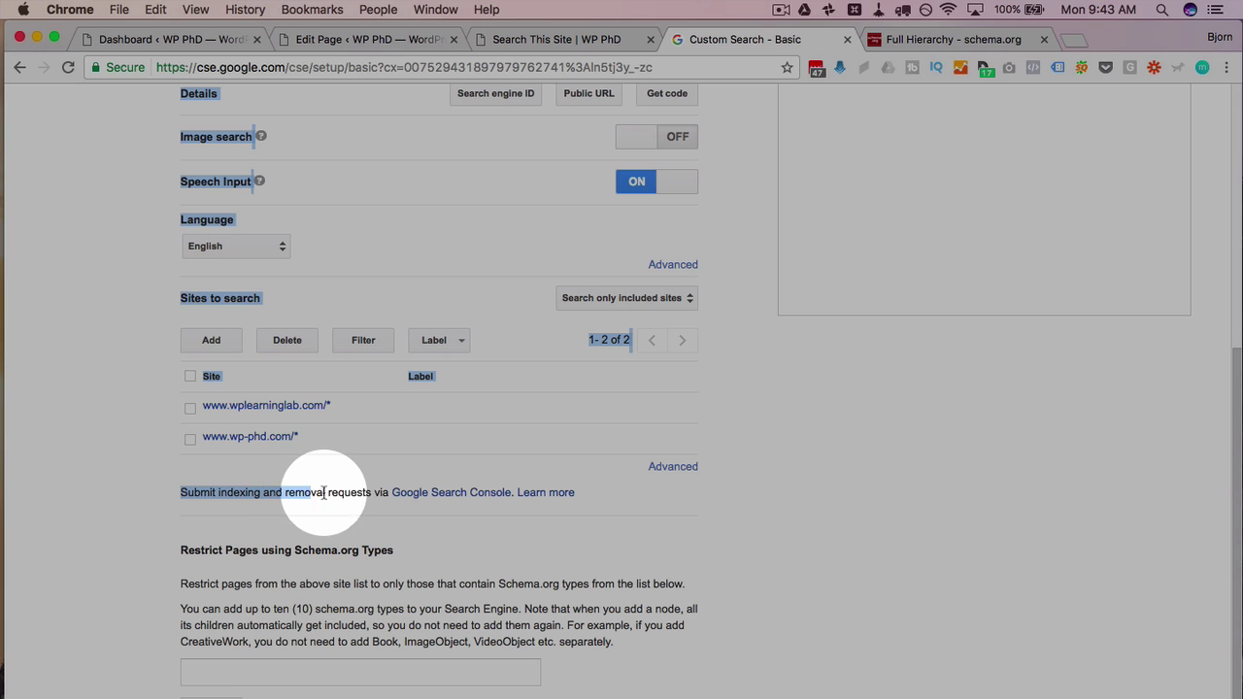
{"action": "left_click_drag", "start_coordinate": [179, 492], "coordinate": [345, 492]}
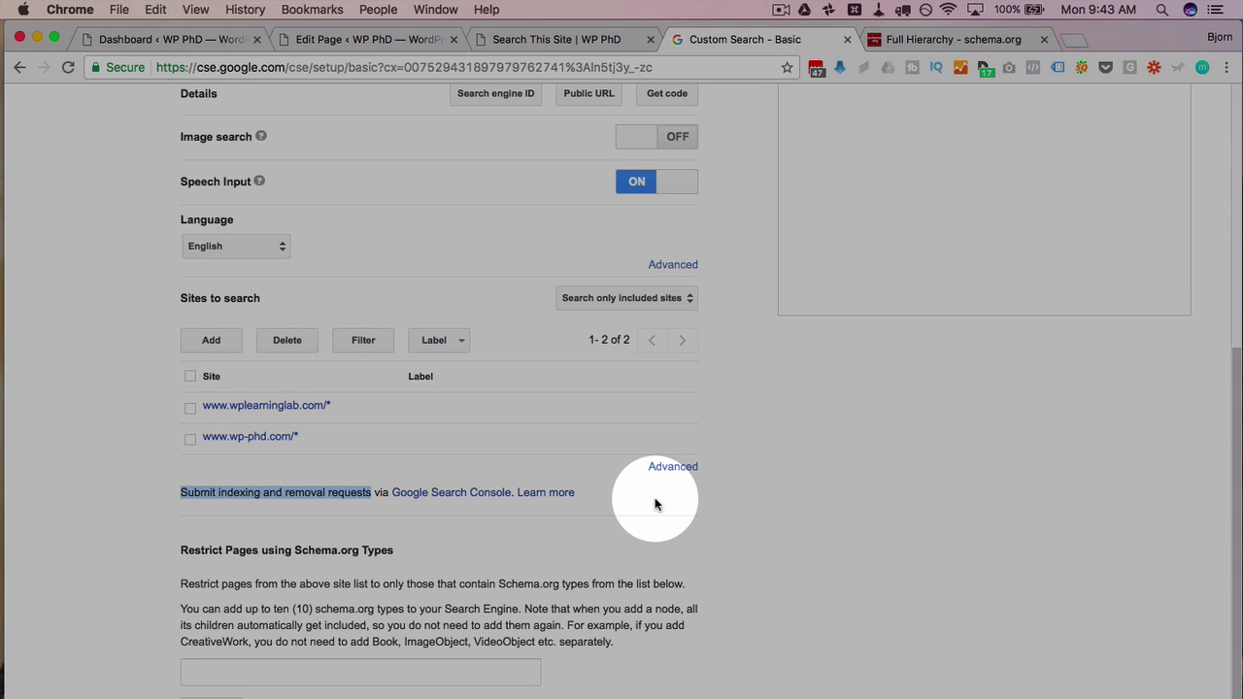
{"action": "left_click", "coordinate": [655, 503]}
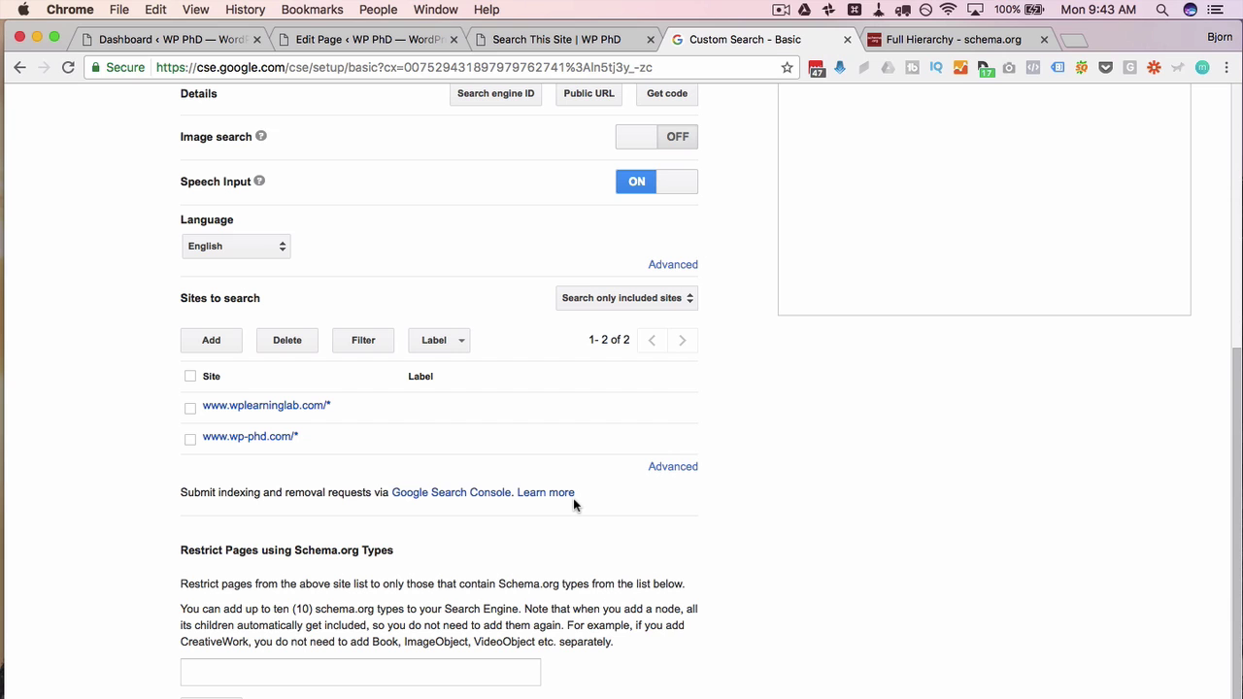
Step: View the Admin settings for adding users to the search engine
{"action": "scroll", "coordinate": [750, 512], "scroll_direction": "up", "scroll_amount": 8}
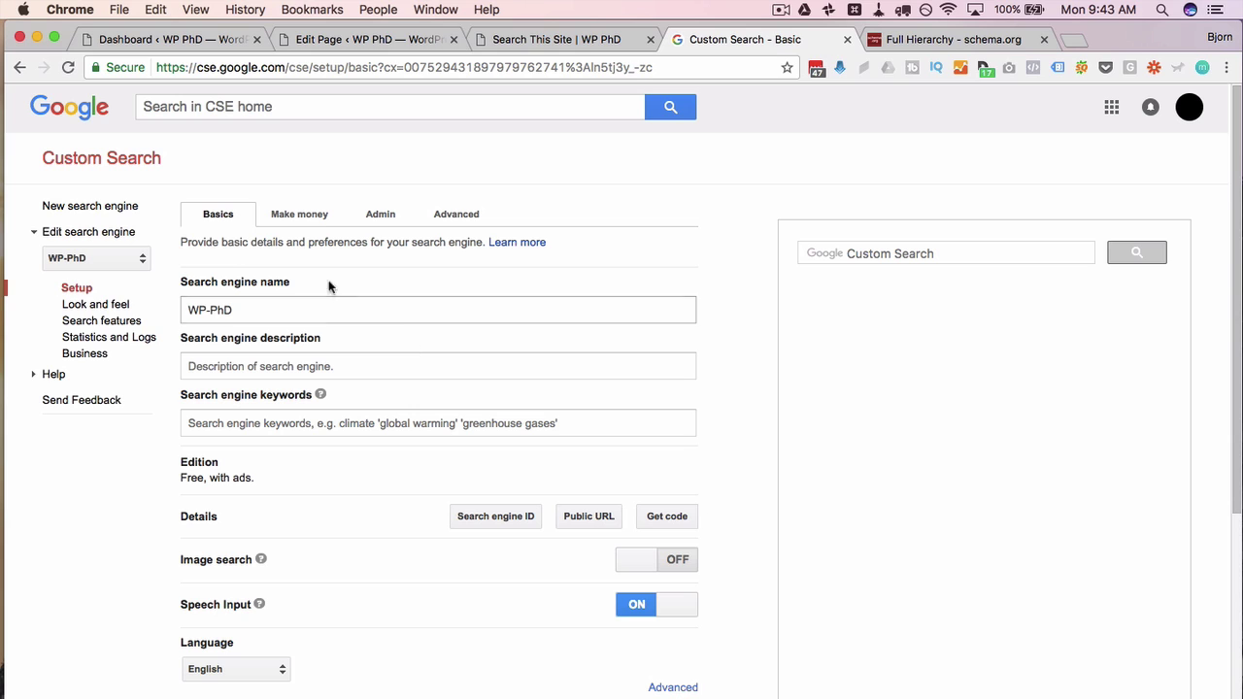
{"action": "left_click", "coordinate": [380, 215]}
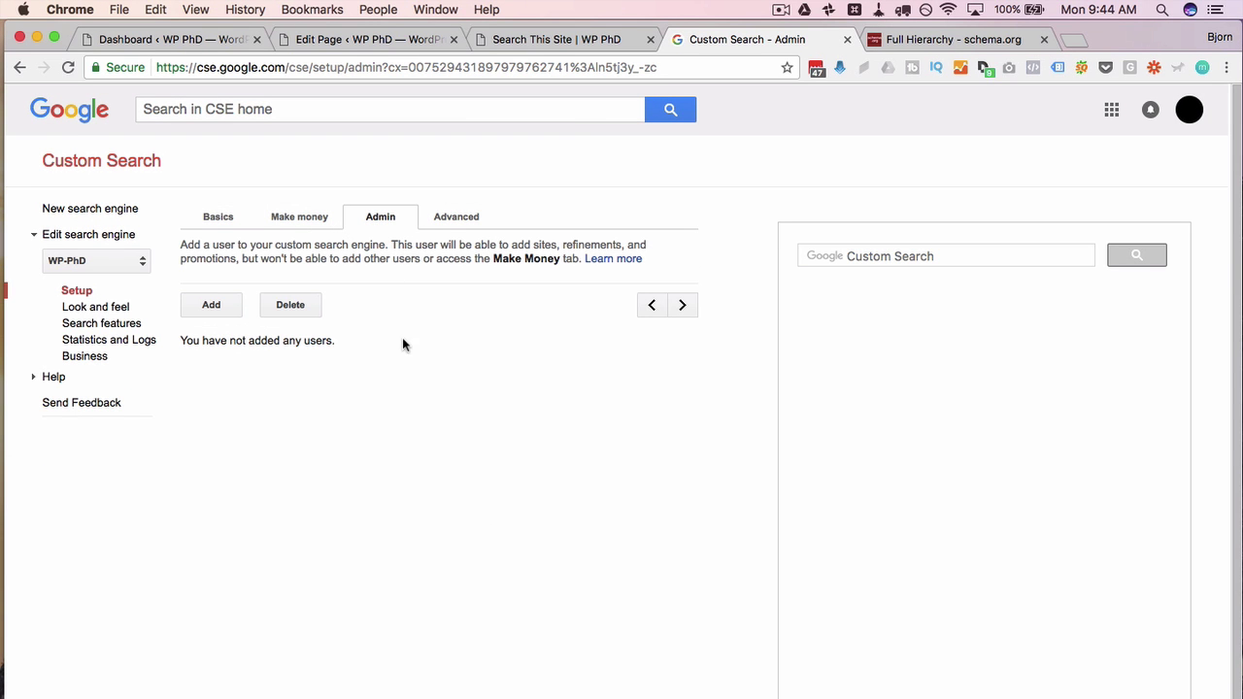
{"action": "left_click", "coordinate": [206, 303]}
Step: Examine the CSE context and CSE annotations options in the search engine's Advanced setup, collapsing each section again
{"action": "left_click", "coordinate": [453, 216]}
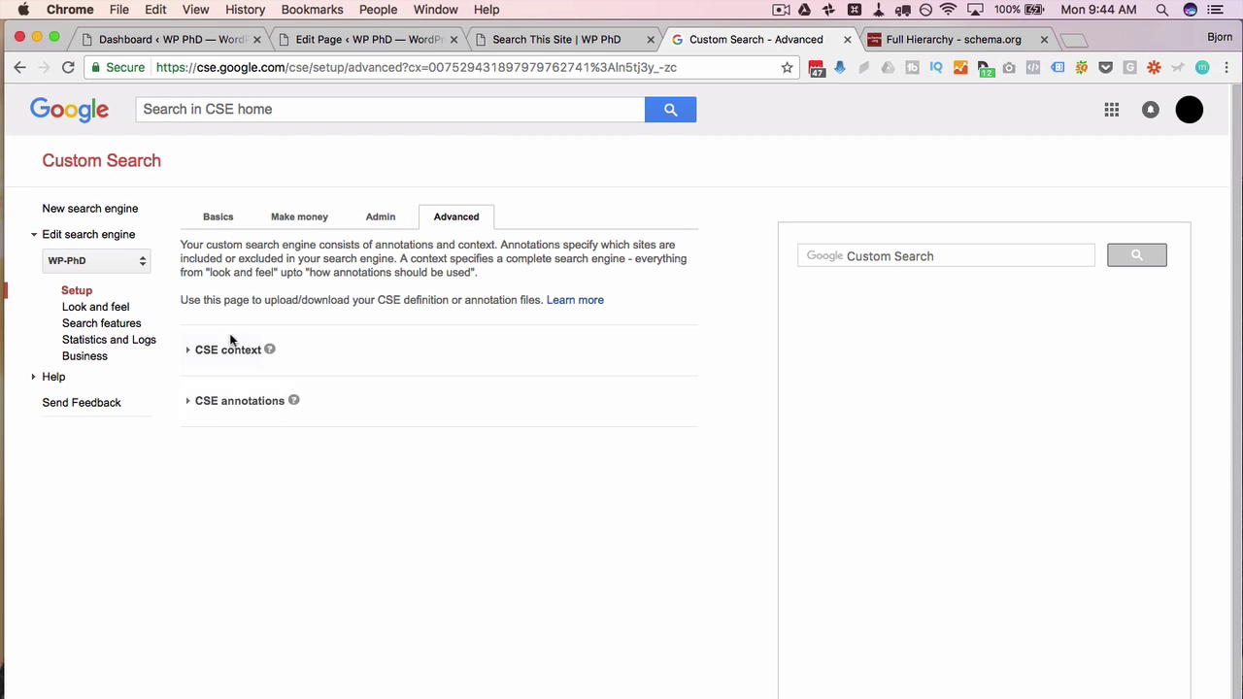
{"action": "left_click", "coordinate": [187, 351]}
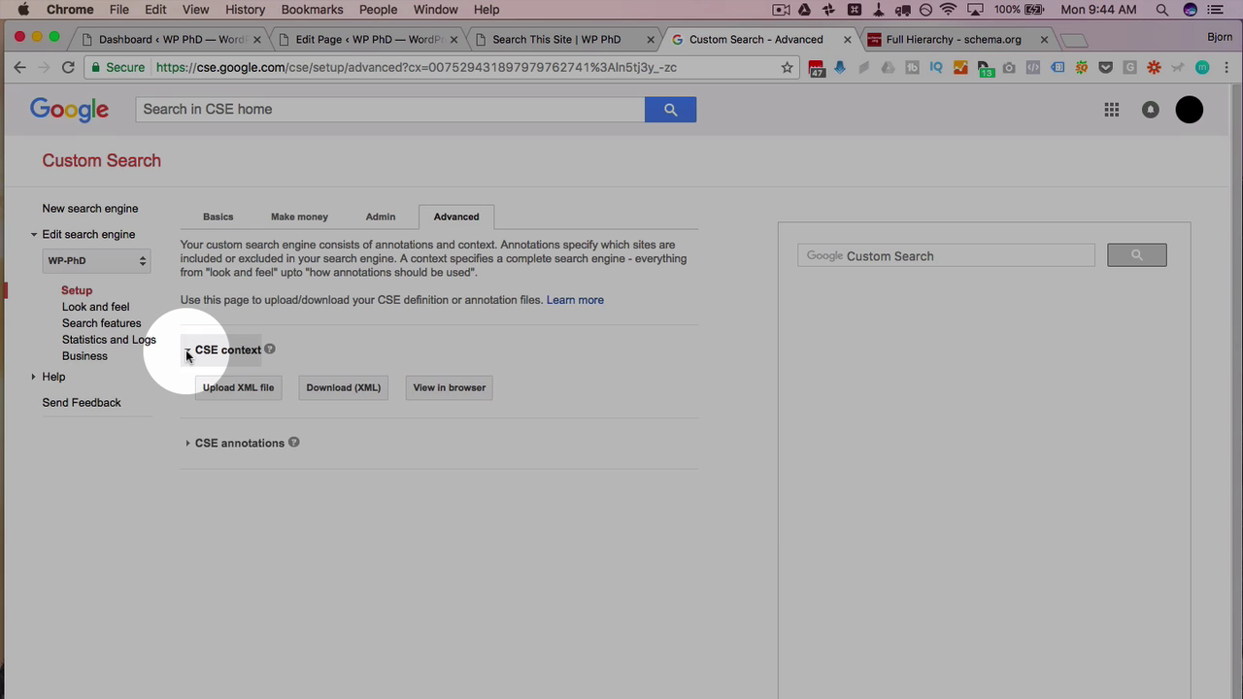
{"action": "left_click", "coordinate": [188, 352]}
{"action": "left_click", "coordinate": [187, 401]}
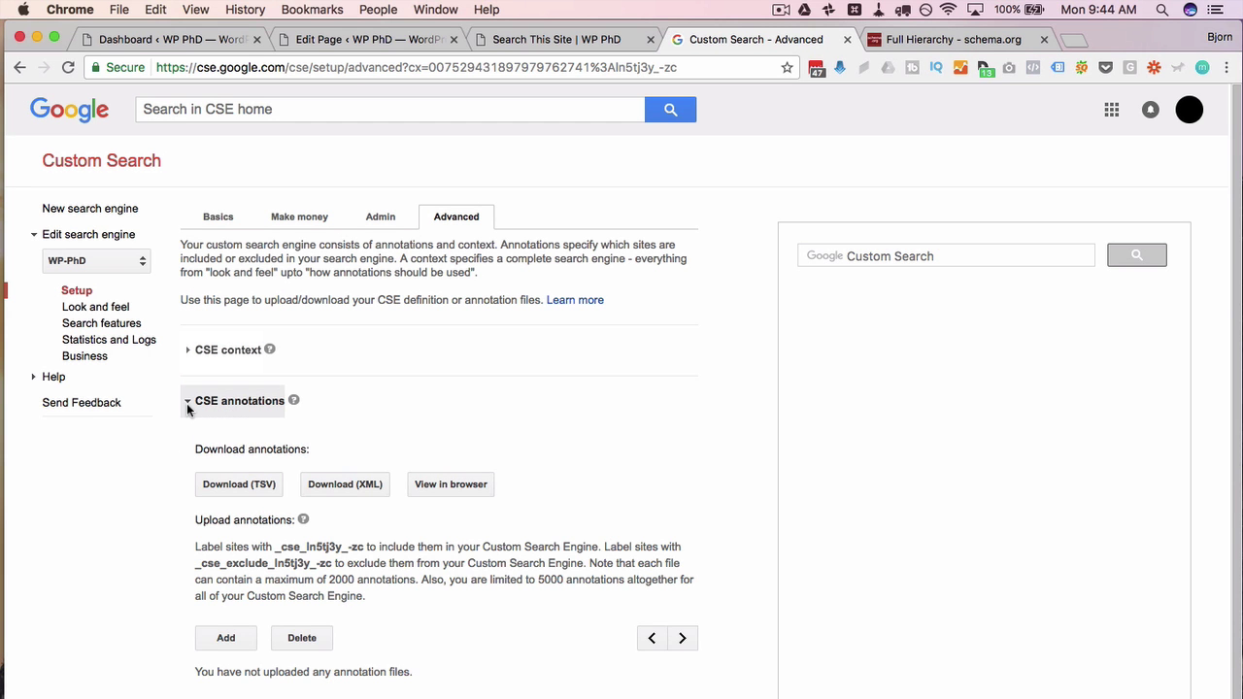
{"action": "left_click", "coordinate": [188, 402]}
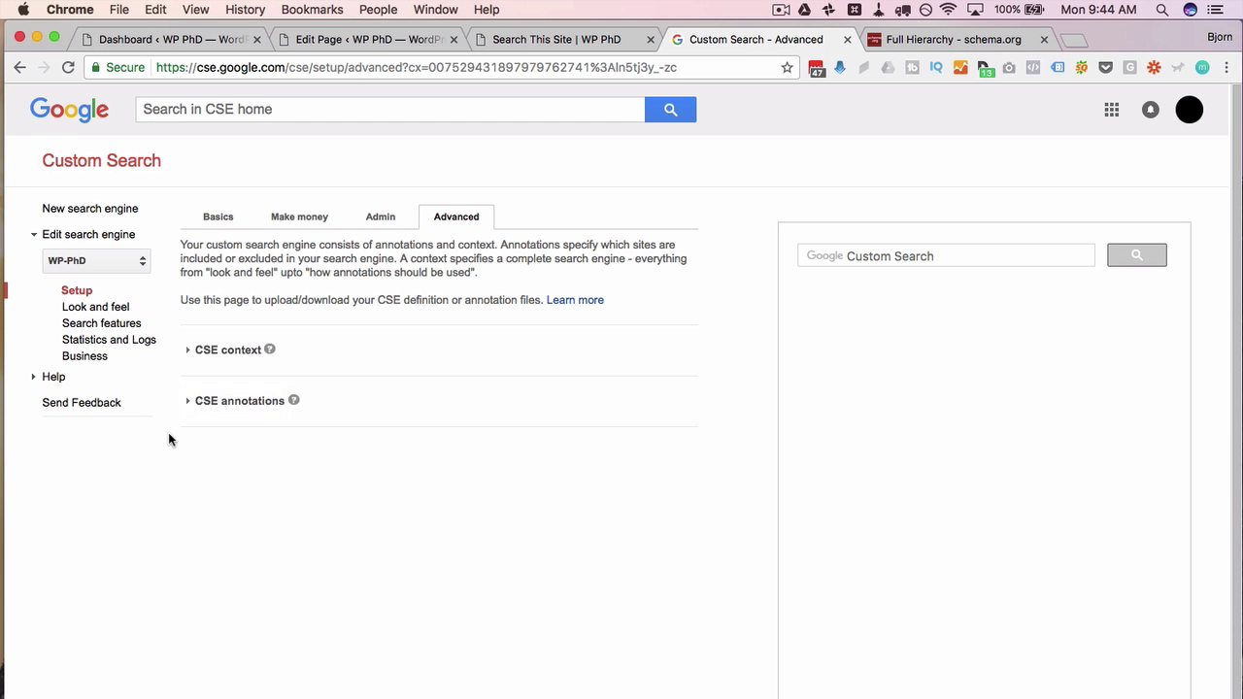
Step: Review the Look and feel layouts, including Two page, and check the sidebar search box on the Search This Site page
{"action": "left_click", "coordinate": [96, 307]}
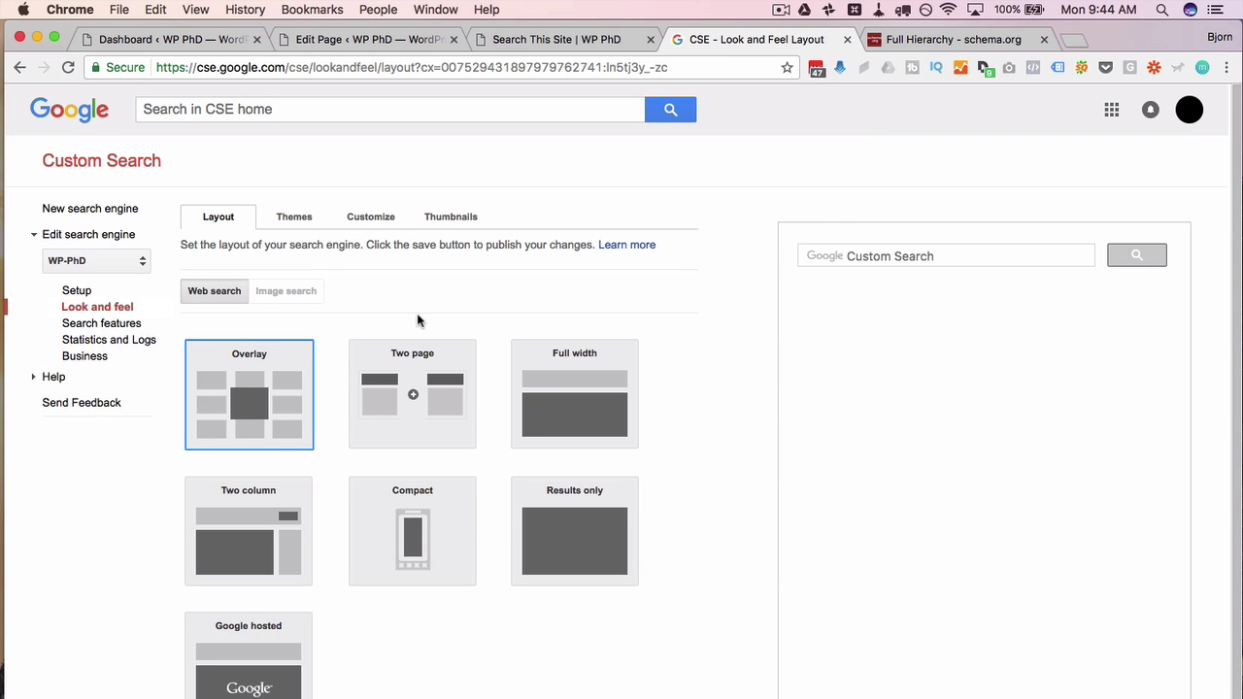
{"action": "left_click", "coordinate": [419, 424]}
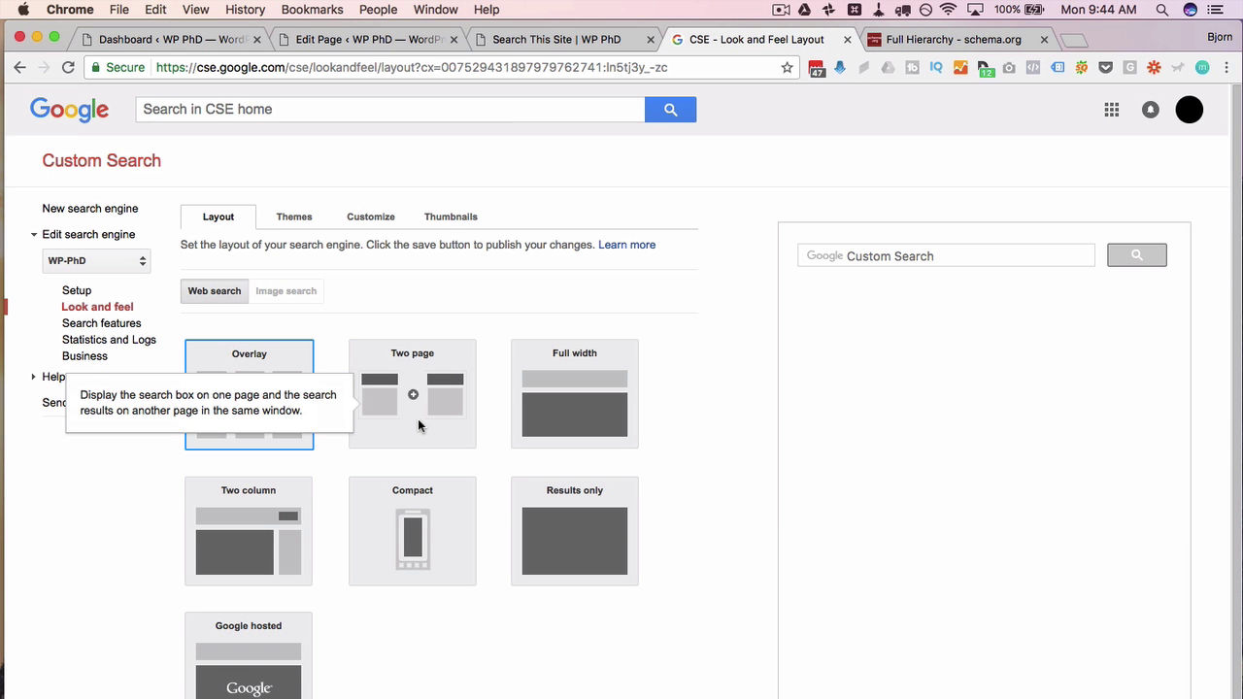
{"action": "key", "text": "ctrl+shift+Tab"}
{"action": "left_click", "coordinate": [990, 314]}
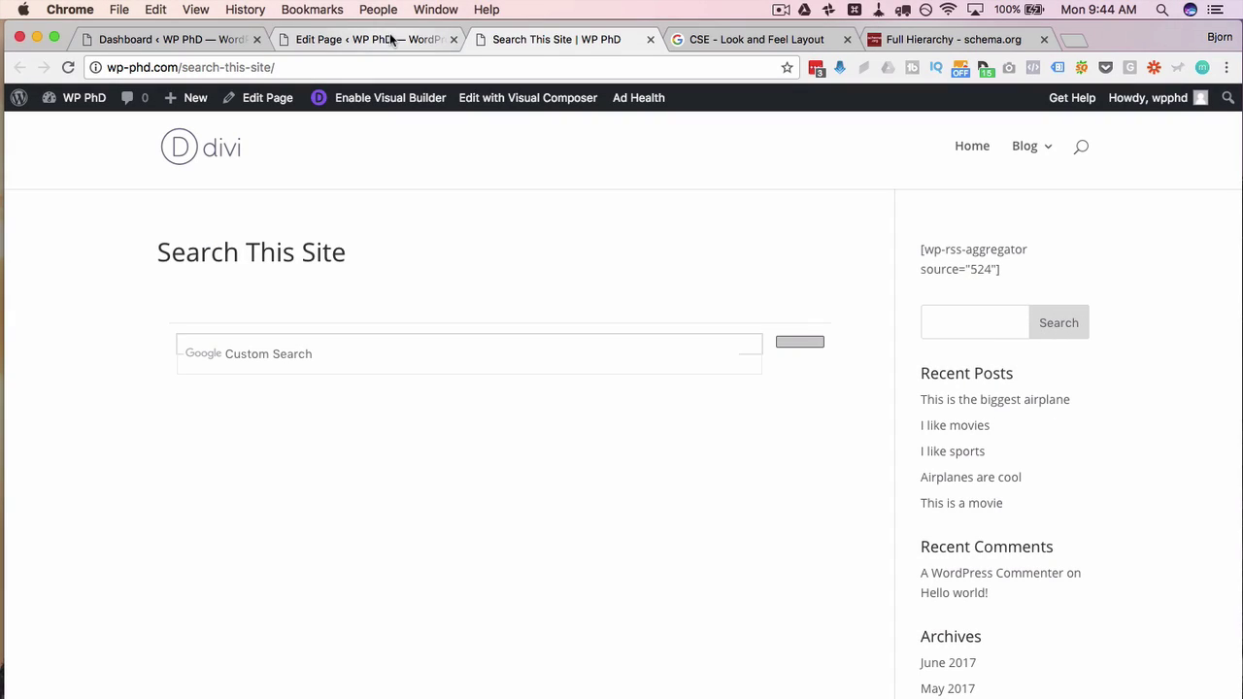
Step: Copy the entire Google search embed code from the Search This Site page in the WordPress editor
{"action": "left_click", "coordinate": [391, 39]}
{"action": "left_click", "coordinate": [370, 626]}
{"action": "key", "text": "ctrl+a"}
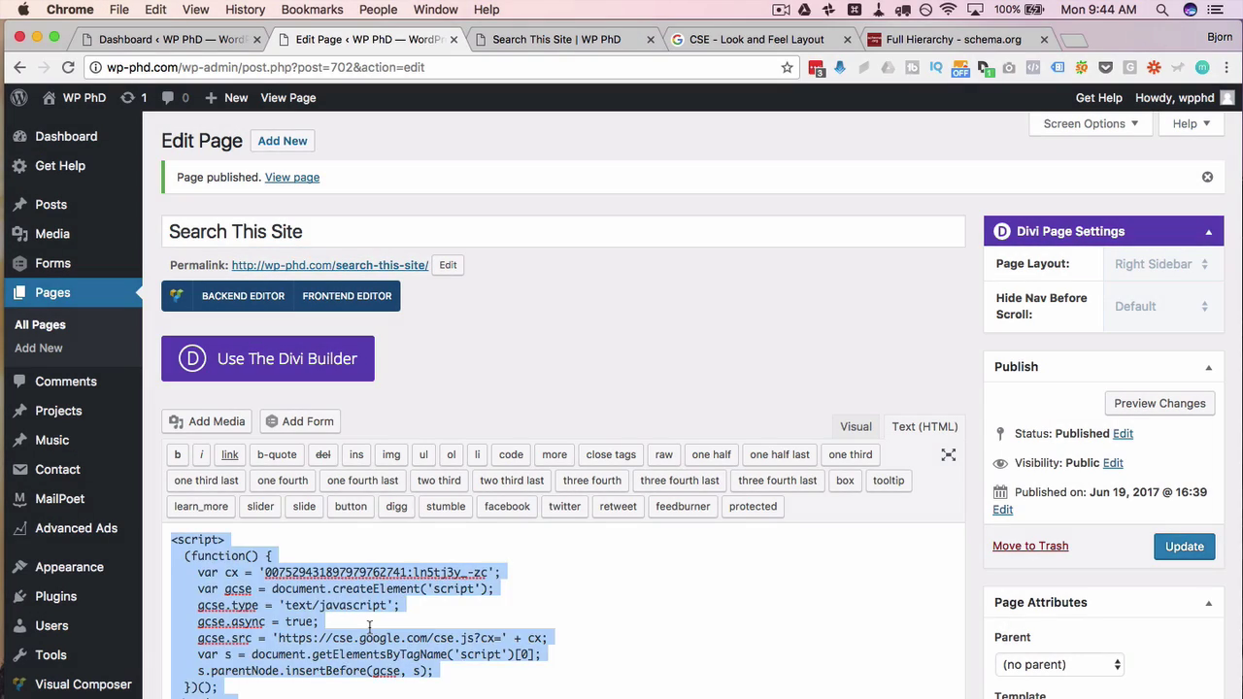
{"action": "right_click", "coordinate": [370, 626]}
{"action": "left_click", "coordinate": [407, 483]}
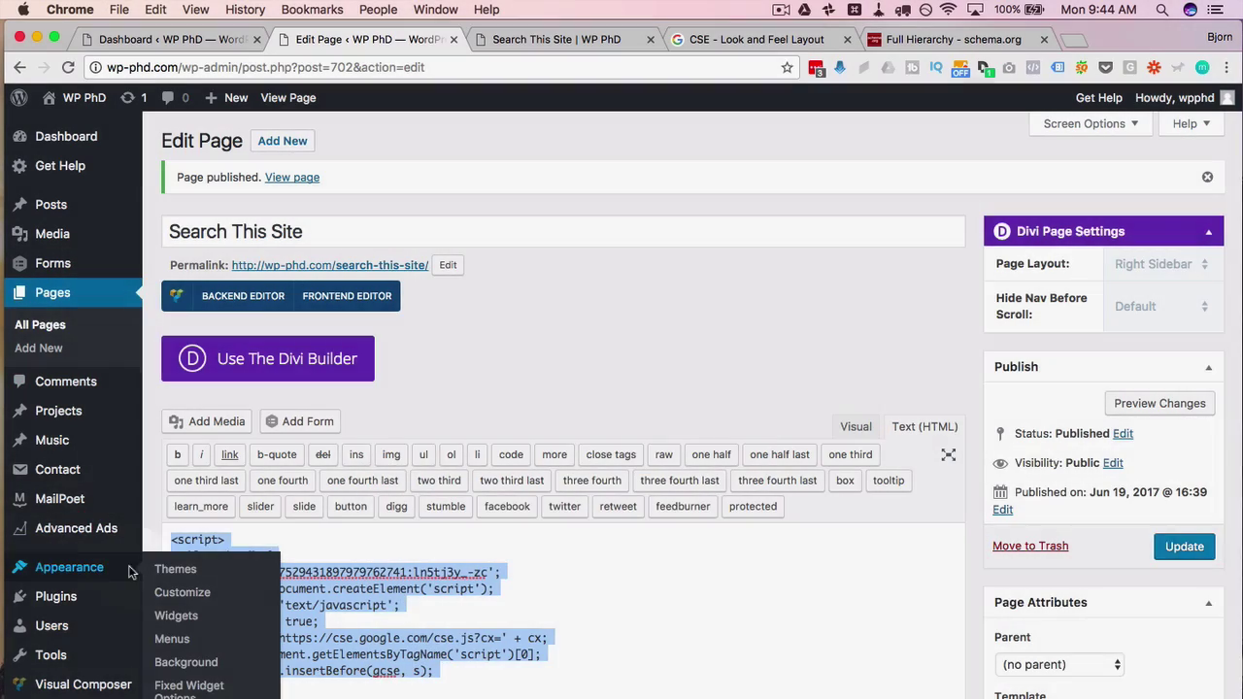
Step: Delete the default Search widget from the Sidebar in the WordPress widget settings
{"action": "left_click", "coordinate": [175, 613]}
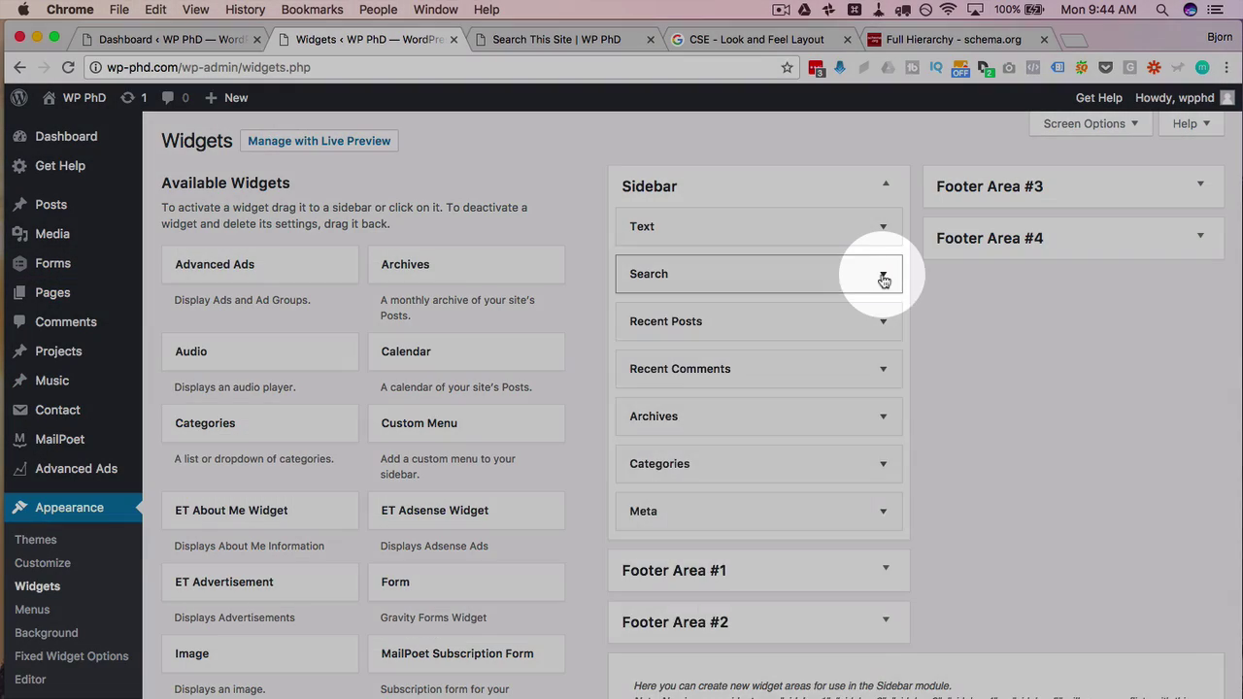
{"action": "left_click", "coordinate": [883, 280]}
{"action": "left_click", "coordinate": [643, 392]}
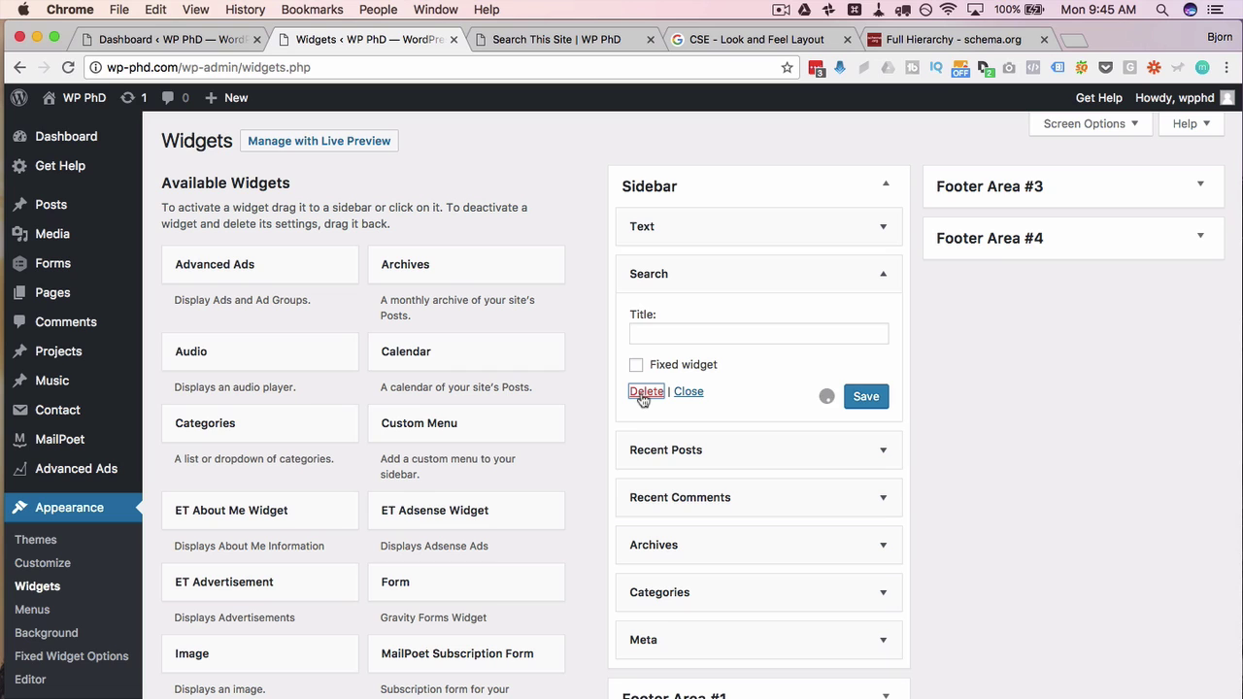
Step: Try the copied search code in place of the sidebar Text widget's shortcode in the visual editor, and clear the content
{"action": "left_click", "coordinate": [881, 229]}
{"action": "key", "text": "ctrl+a"}
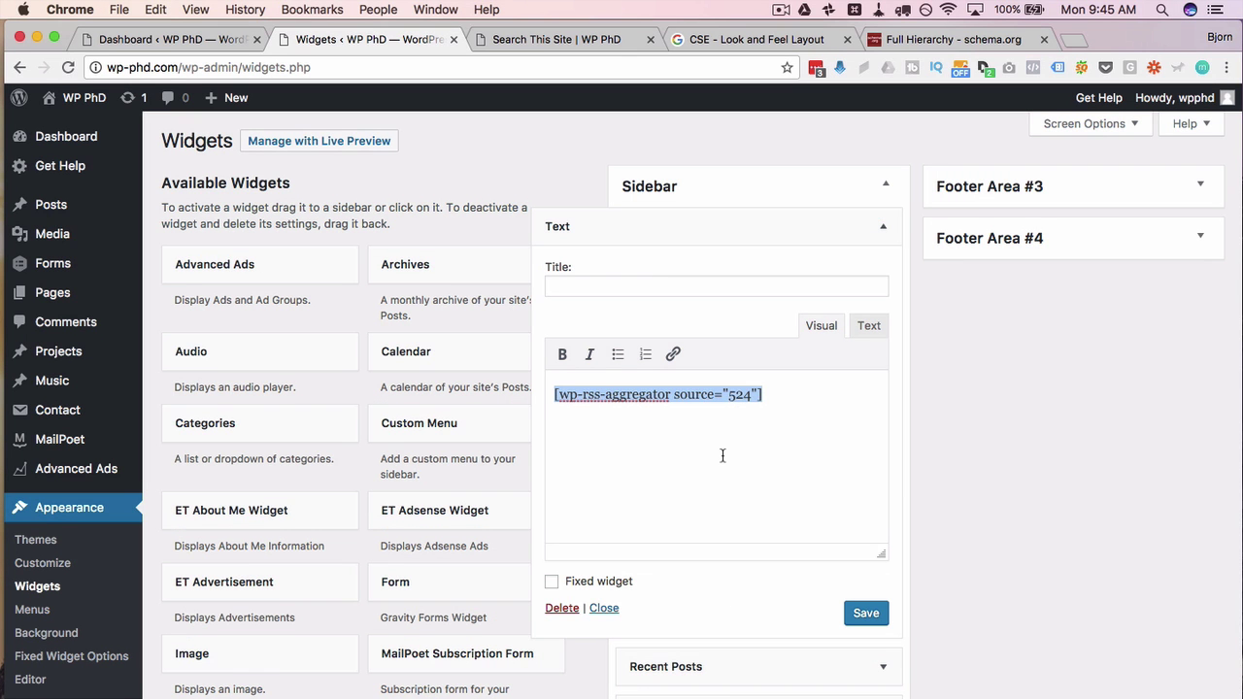
{"action": "key", "text": "ctrl+v"}
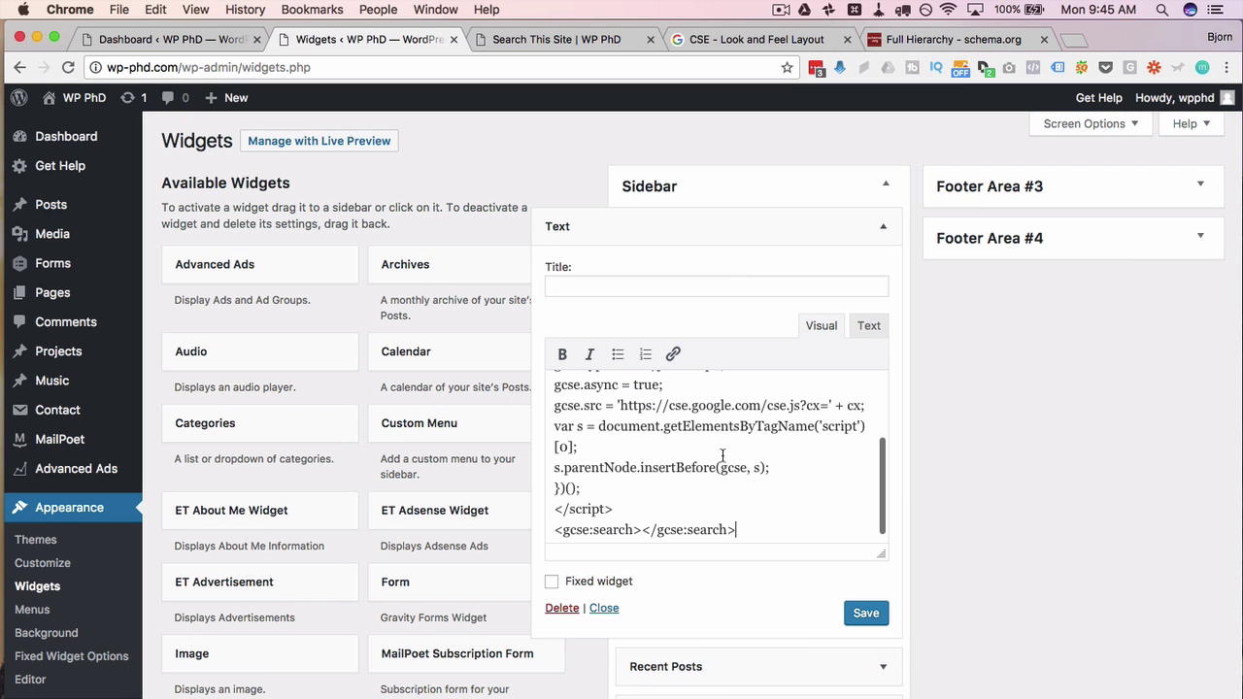
{"action": "key", "text": "ctrl+a"}
{"action": "key", "text": "BackSpace"}
Step: Paste the Google search embed code into the sidebar Text widget as HTML text and save the widget
{"action": "left_click", "coordinate": [868, 328]}
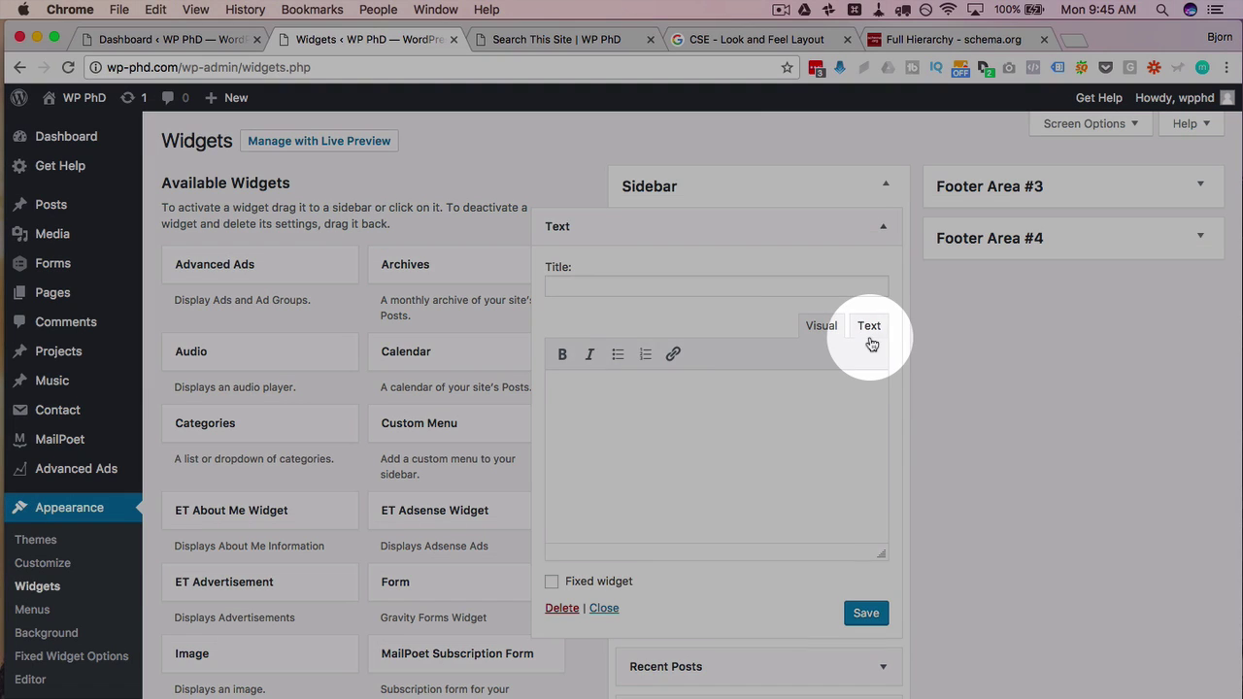
{"action": "left_click", "coordinate": [845, 374]}
{"action": "key", "text": "ctrl+v"}
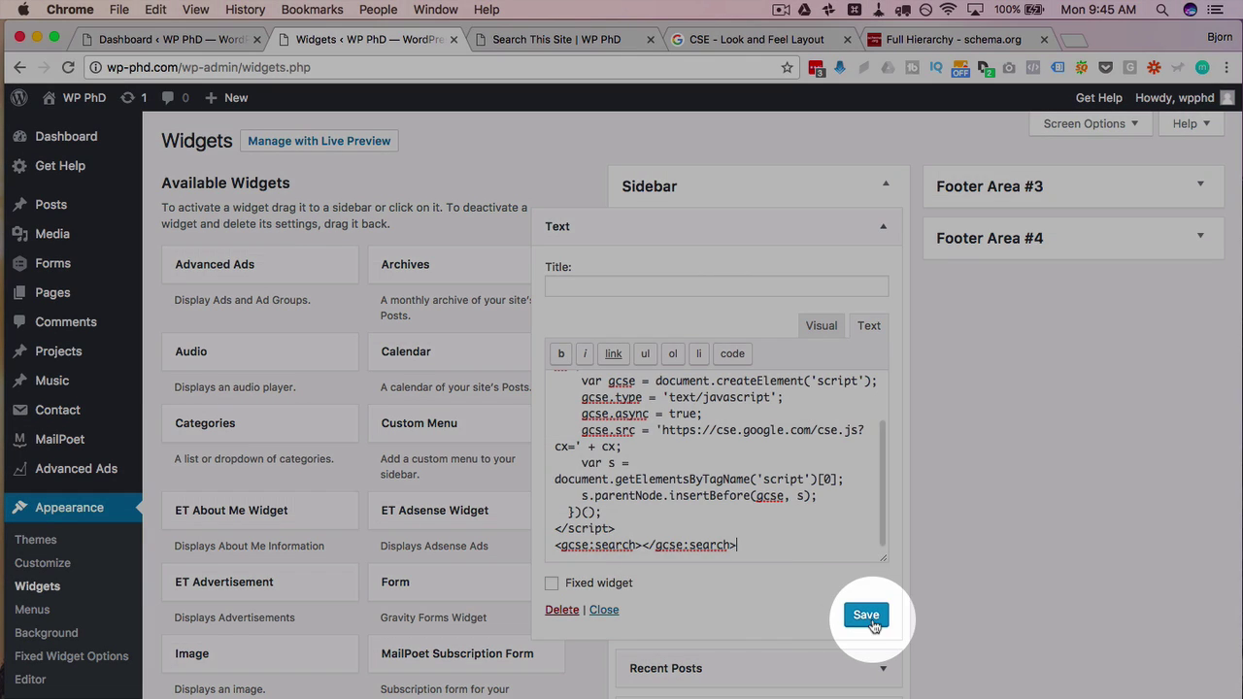
{"action": "left_click", "coordinate": [870, 621]}
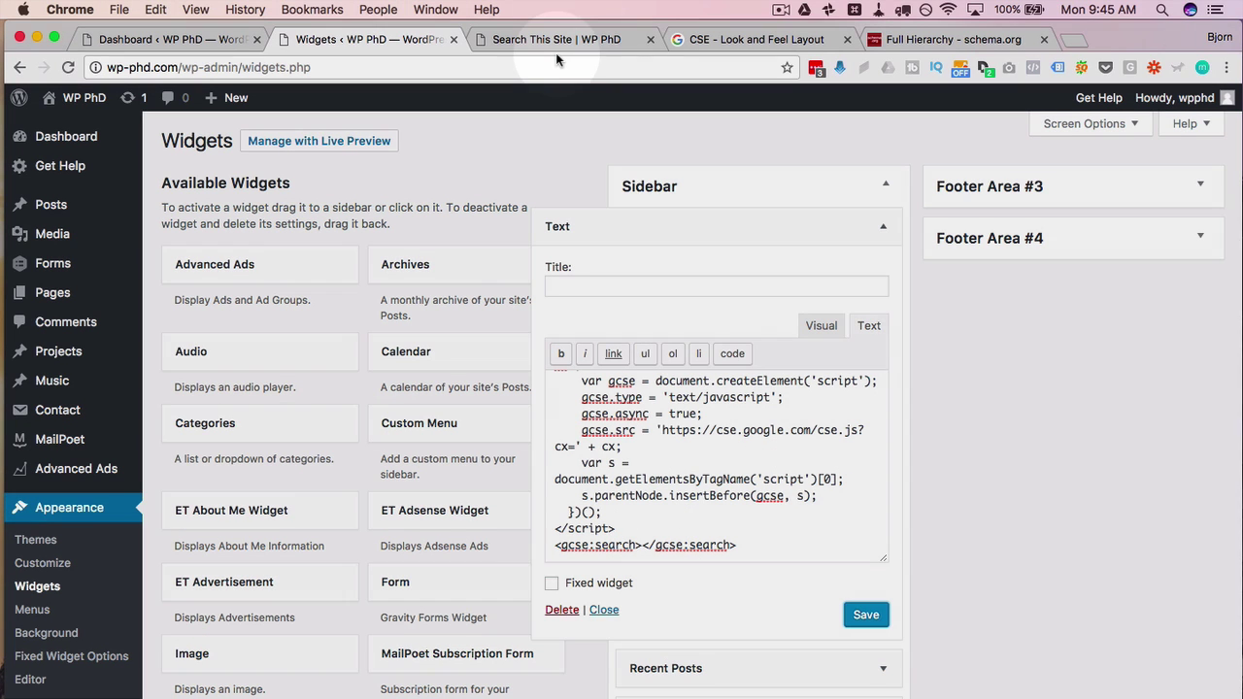
Step: Reload the Search This Site page to check the sidebar search box, and go to the site's homepage
{"action": "left_click", "coordinate": [572, 41]}
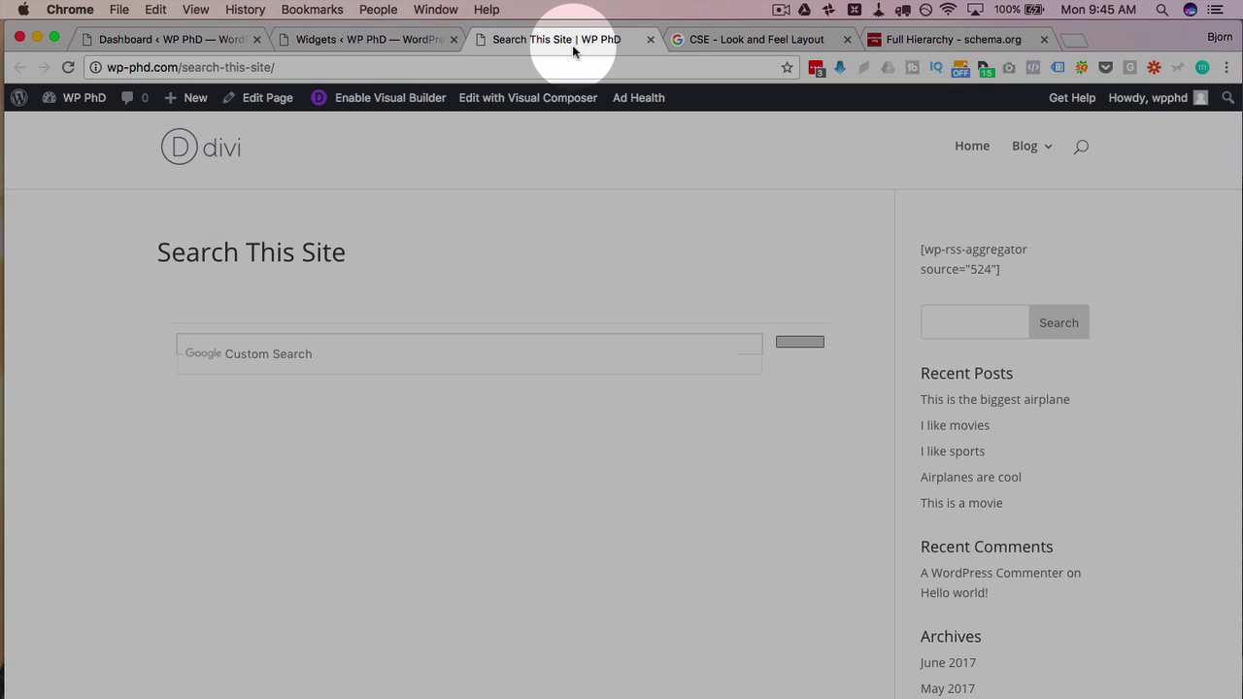
{"action": "left_click", "coordinate": [62, 69]}
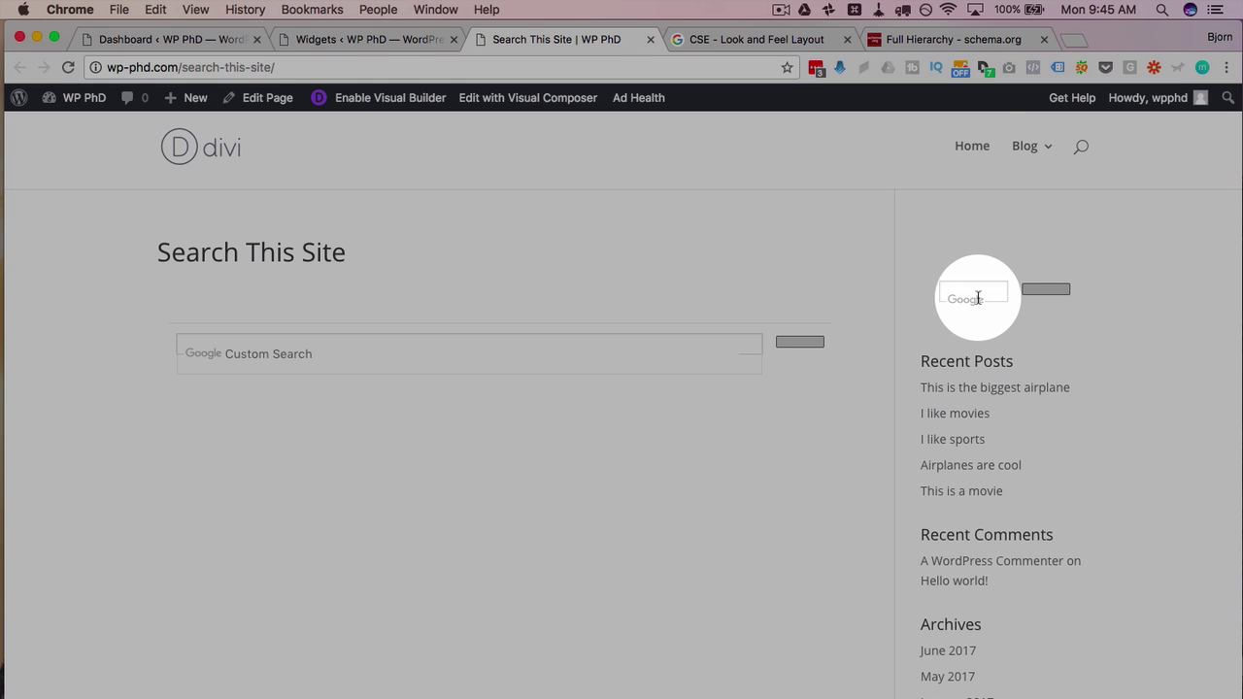
{"action": "left_click", "coordinate": [971, 145]}
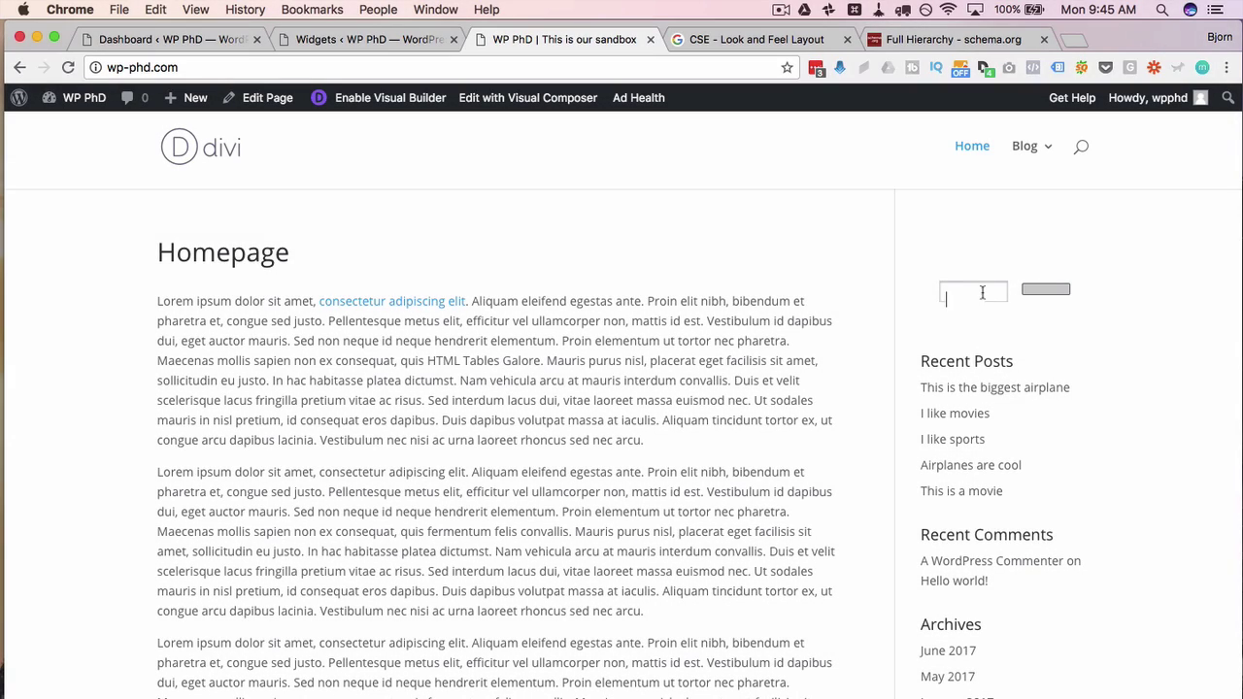
Step: Search for movies with the homepage's sidebar Google search box, look through the overlay results and close them
{"action": "type", "text": "lov"}
{"action": "left_click", "coordinate": [1043, 289]}
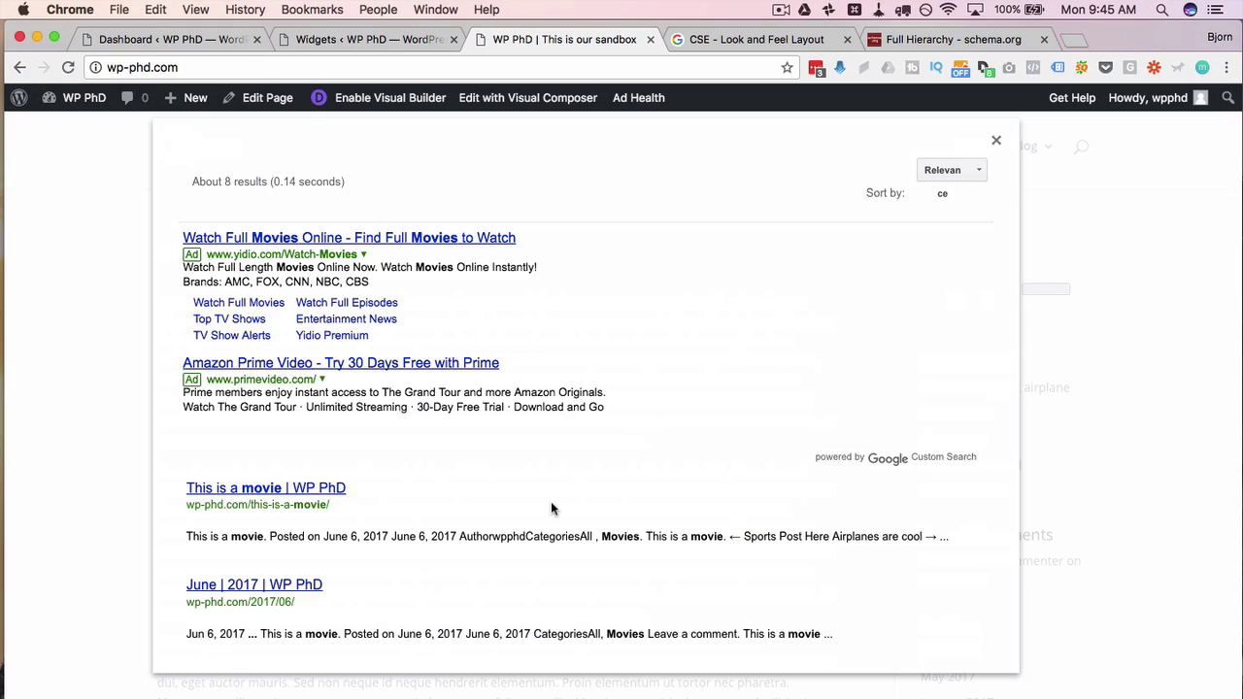
{"action": "scroll", "coordinate": [551, 508], "scroll_direction": "down", "scroll_amount": 5}
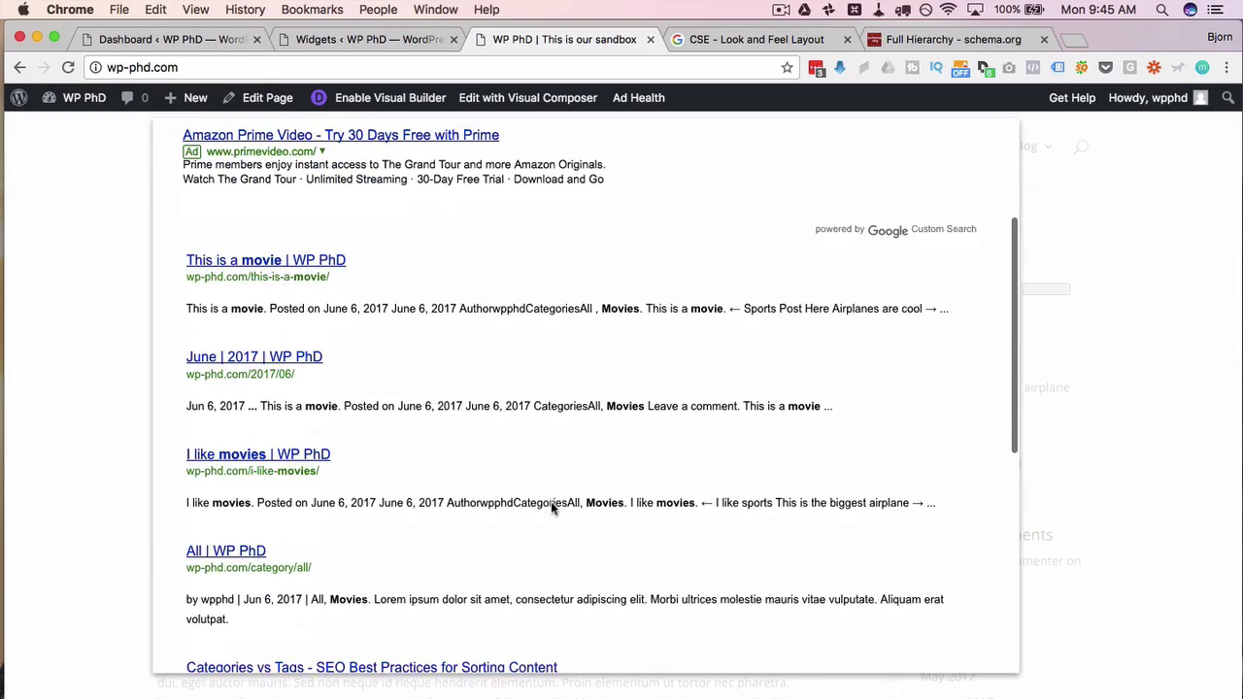
{"action": "scroll", "coordinate": [745, 287], "scroll_direction": "up", "scroll_amount": 5}
{"action": "left_click", "coordinate": [994, 142]}
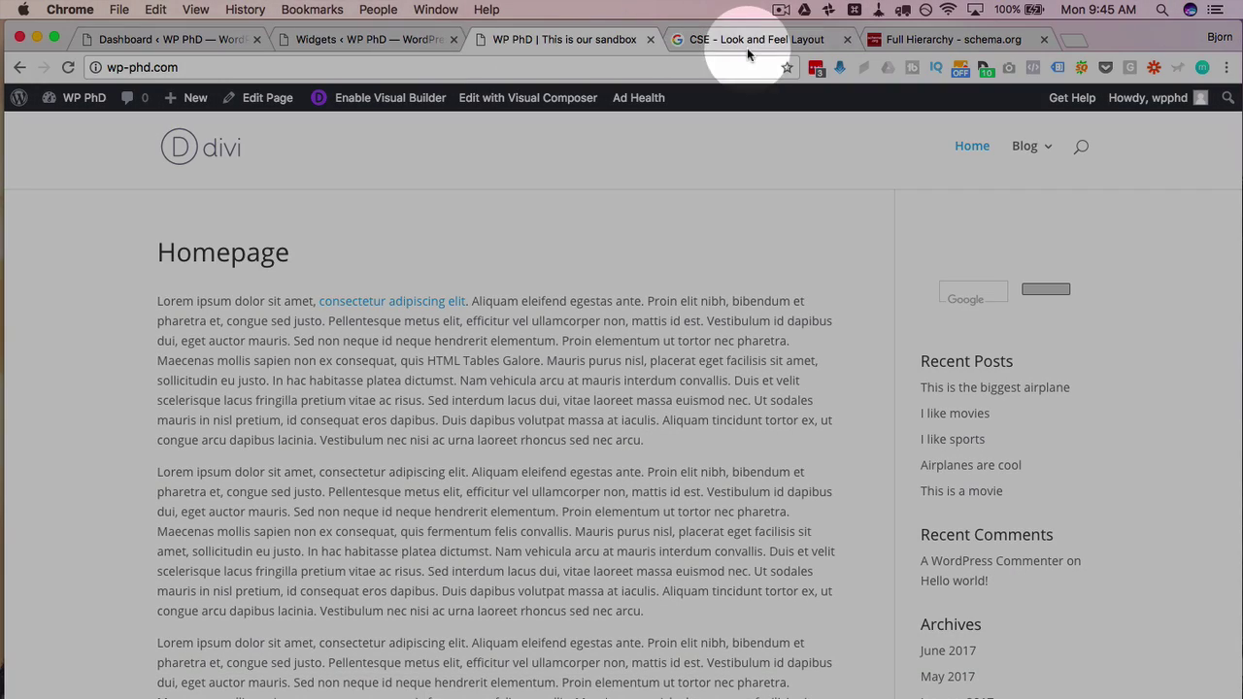
Step: Set the WP-PhD search engine's layout to Two page, save it, and copy the generated search box code
{"action": "left_click", "coordinate": [746, 40]}
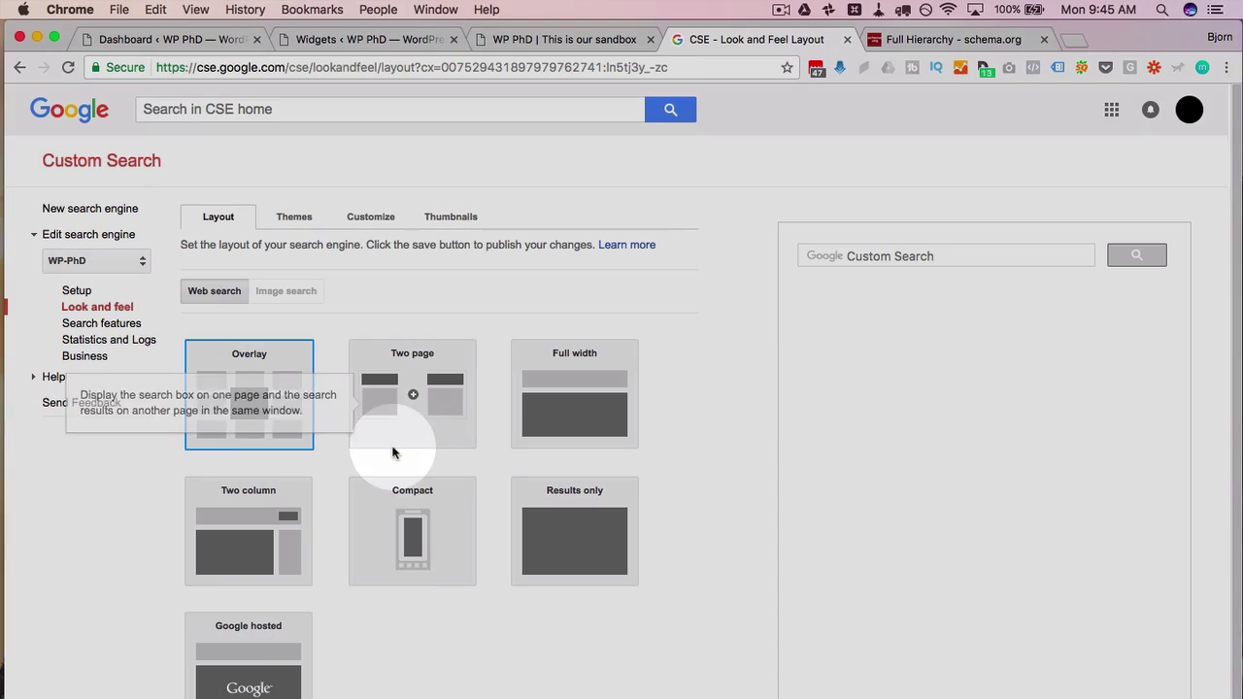
{"action": "left_click", "coordinate": [418, 396]}
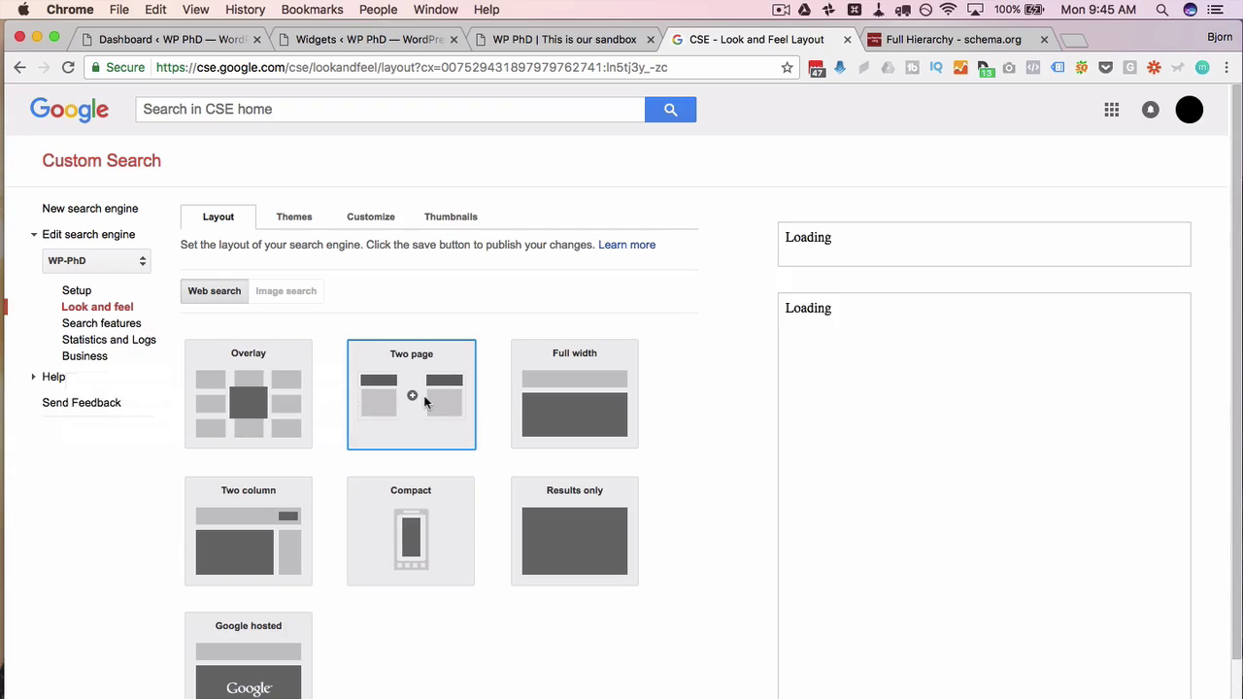
{"action": "scroll", "coordinate": [424, 395], "scroll_direction": "down", "scroll_amount": 3}
{"action": "left_click", "coordinate": [618, 615]}
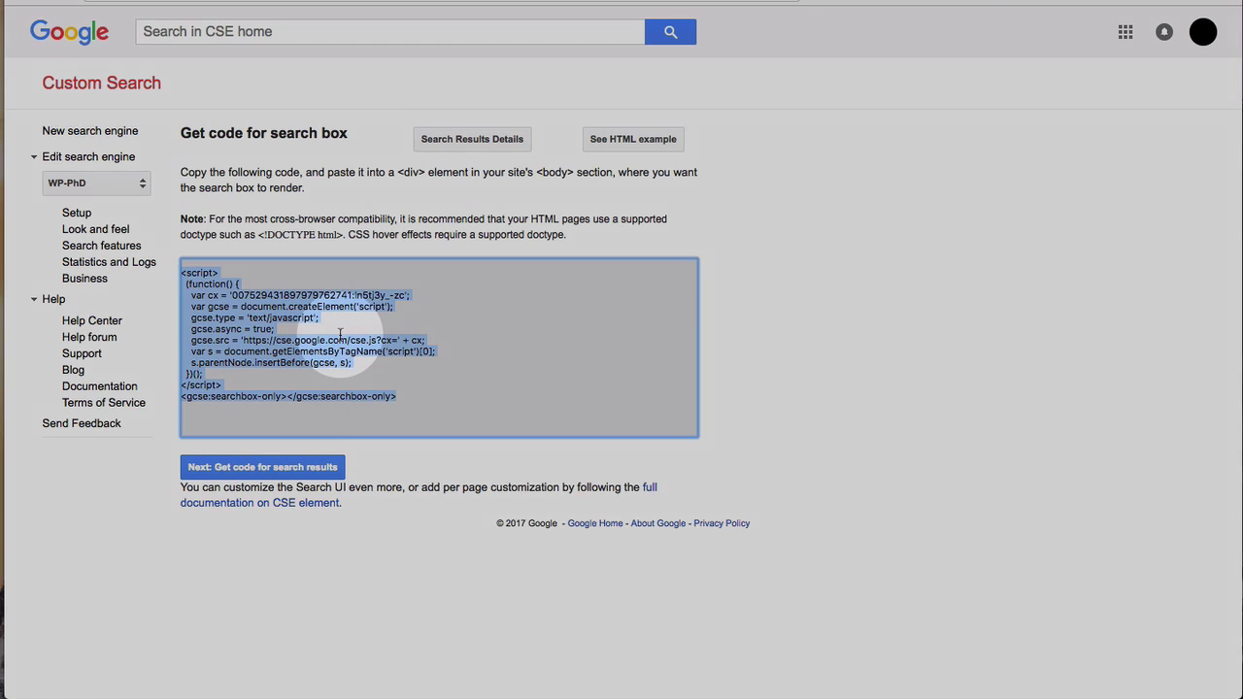
{"action": "right_click", "coordinate": [341, 327]}
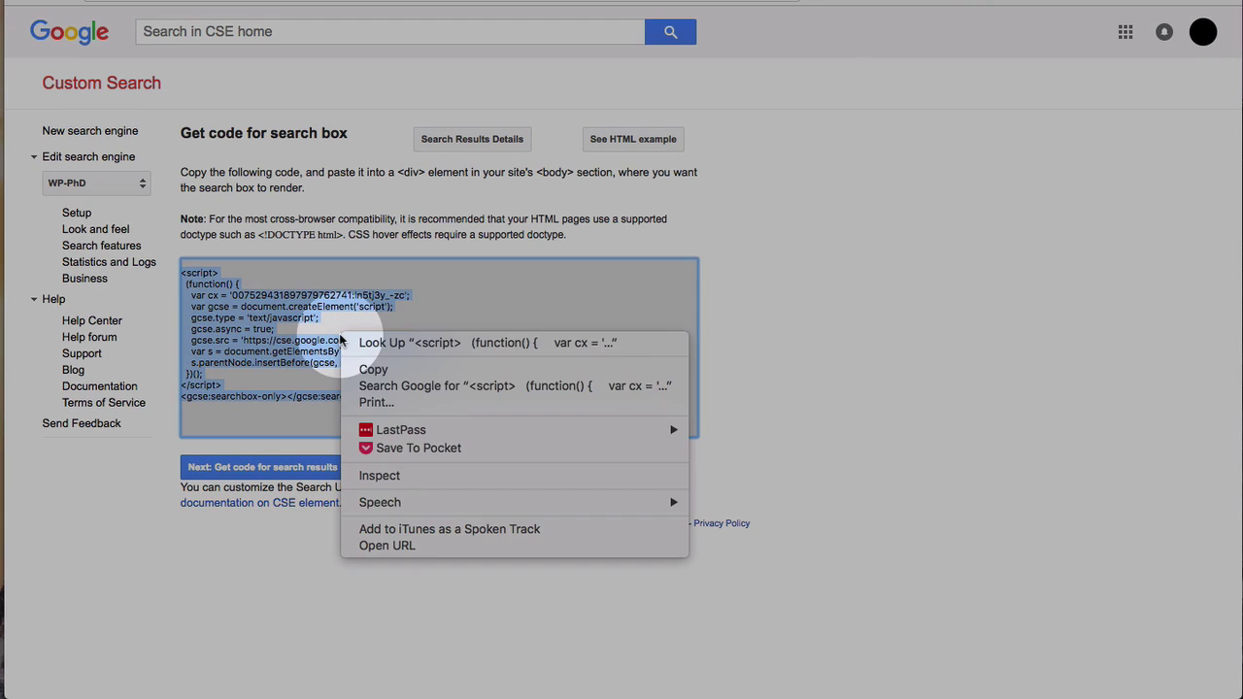
{"action": "left_click", "coordinate": [370, 367]}
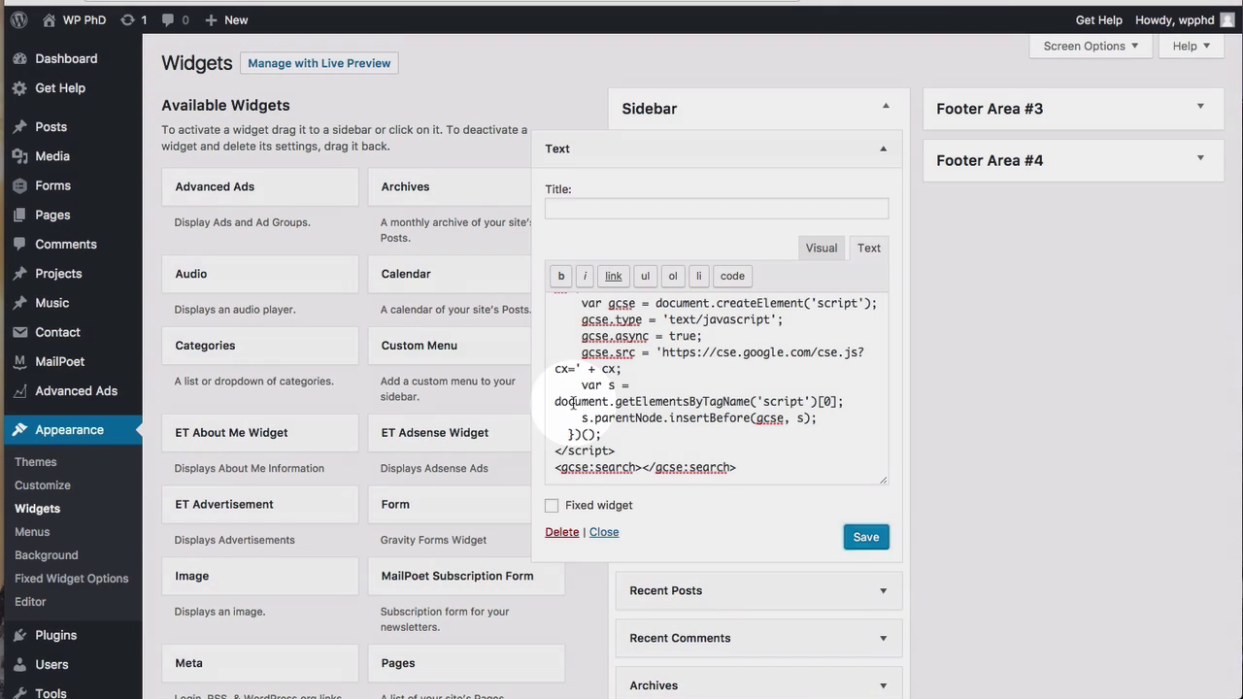
Step: Replace the sidebar Text widget's code in WordPress with the copied searchbox-only code and save the widget
{"action": "key", "text": "super+a"}
{"action": "right_click", "coordinate": [577, 400]}
{"action": "left_click", "coordinate": [583, 402]}
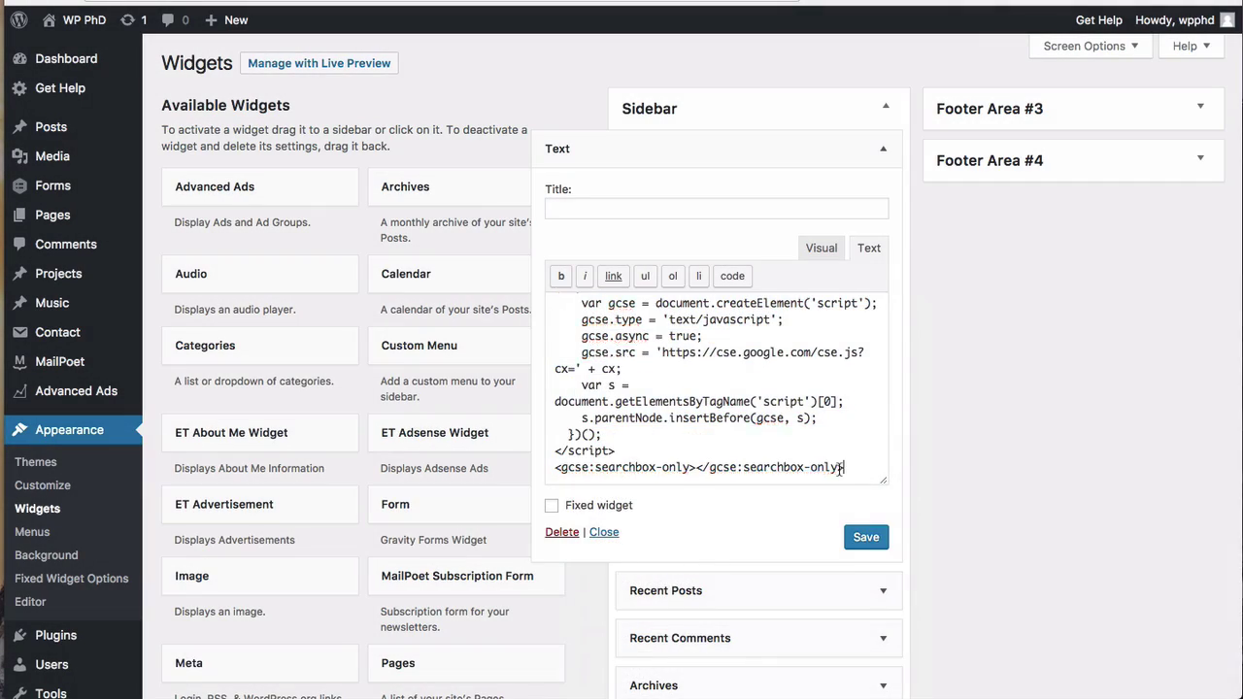
{"action": "left_click", "coordinate": [865, 537]}
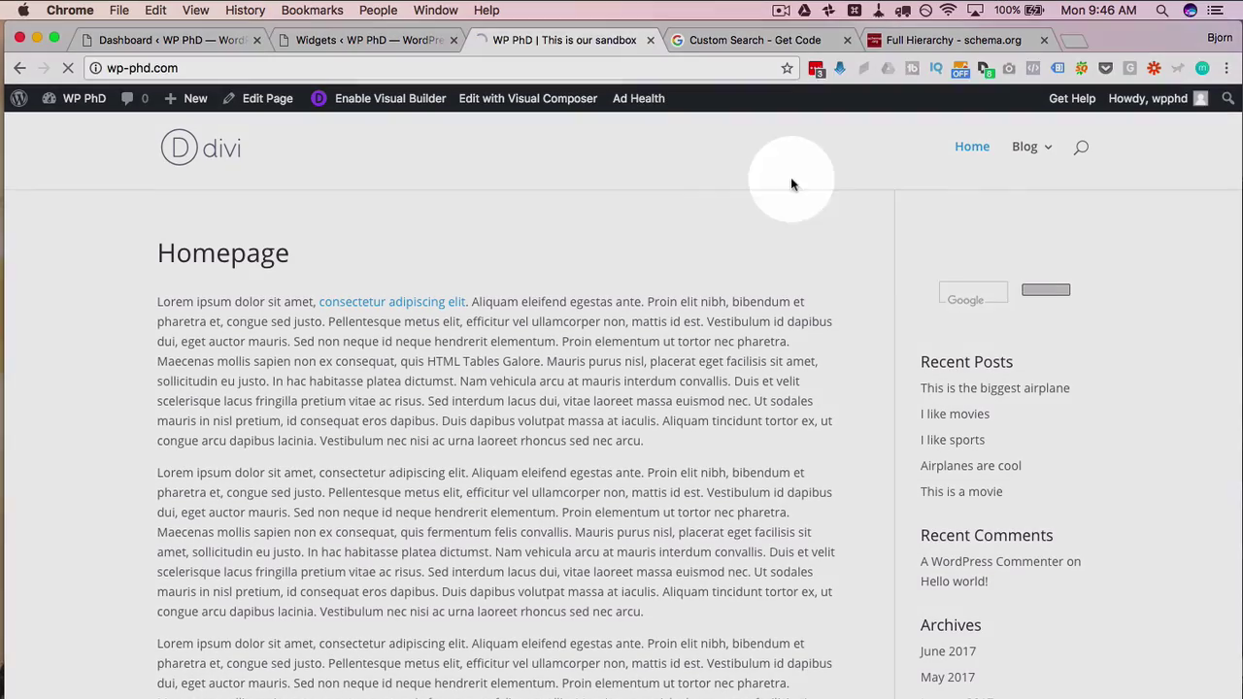
Step: Search for movies with the updated sidebar search box on the homepage and look through the Google-hosted results page
{"action": "left_click", "coordinate": [966, 282]}
{"action": "type", "text": "movies"}
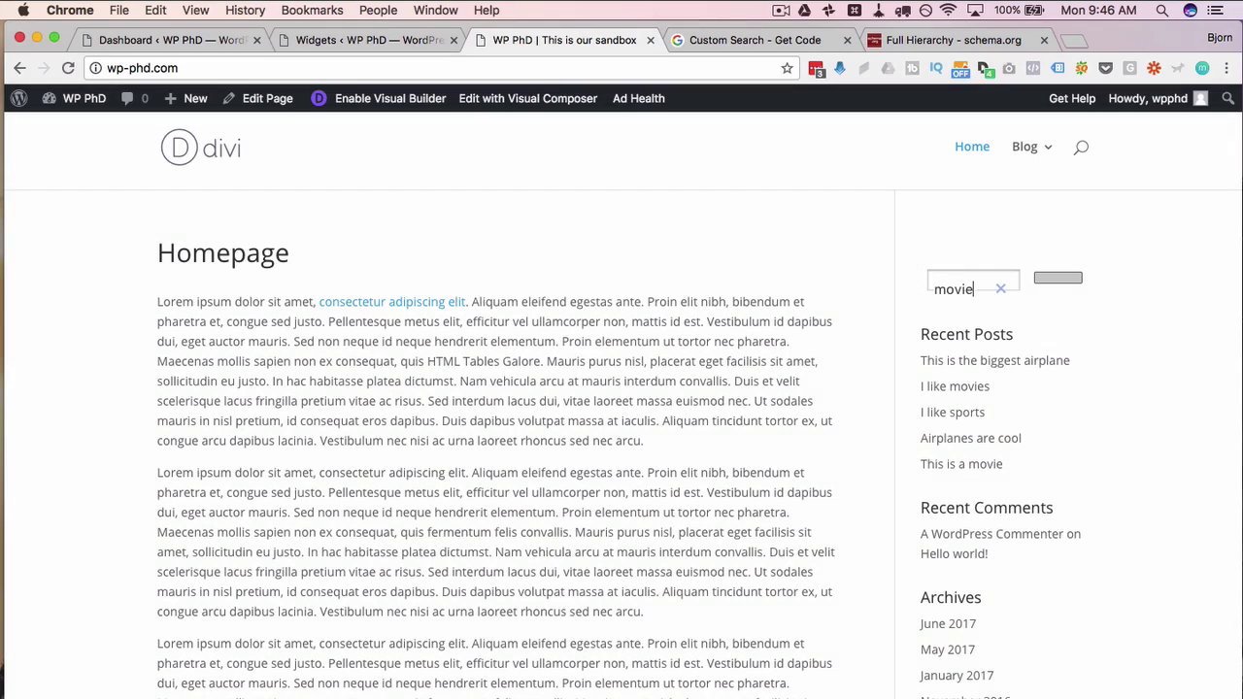
{"action": "left_click", "coordinate": [1058, 280]}
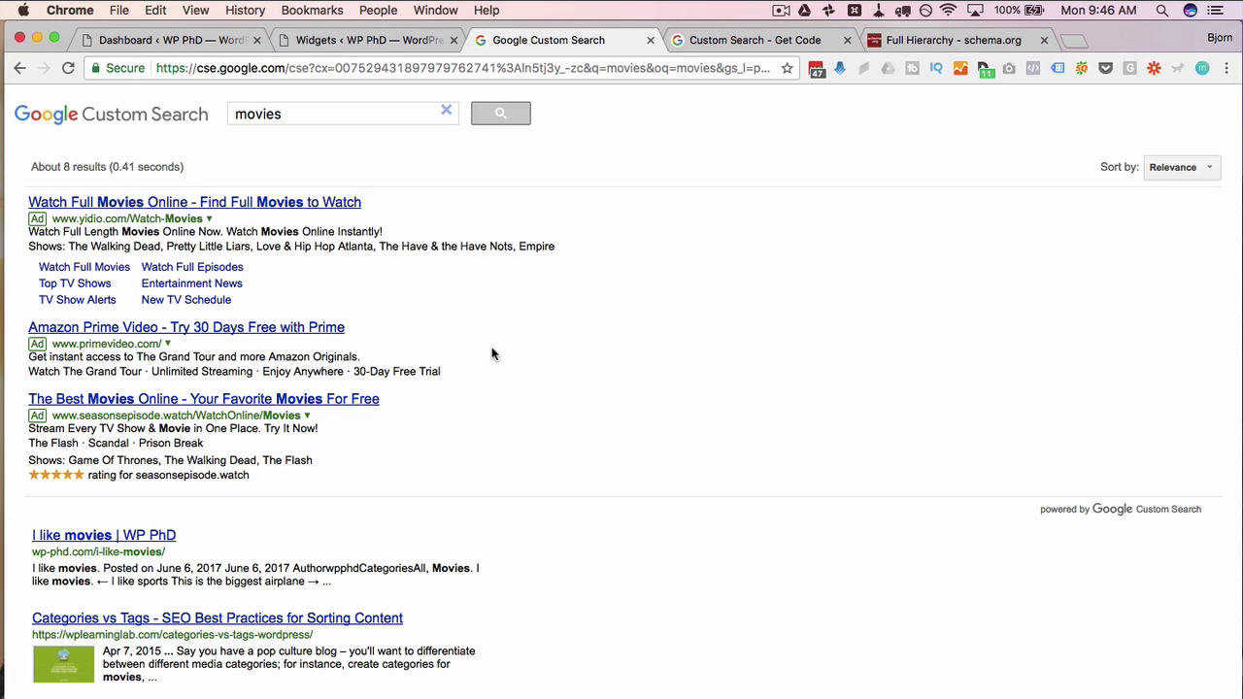
{"action": "scroll", "coordinate": [492, 353], "scroll_direction": "down", "scroll_amount": 5}
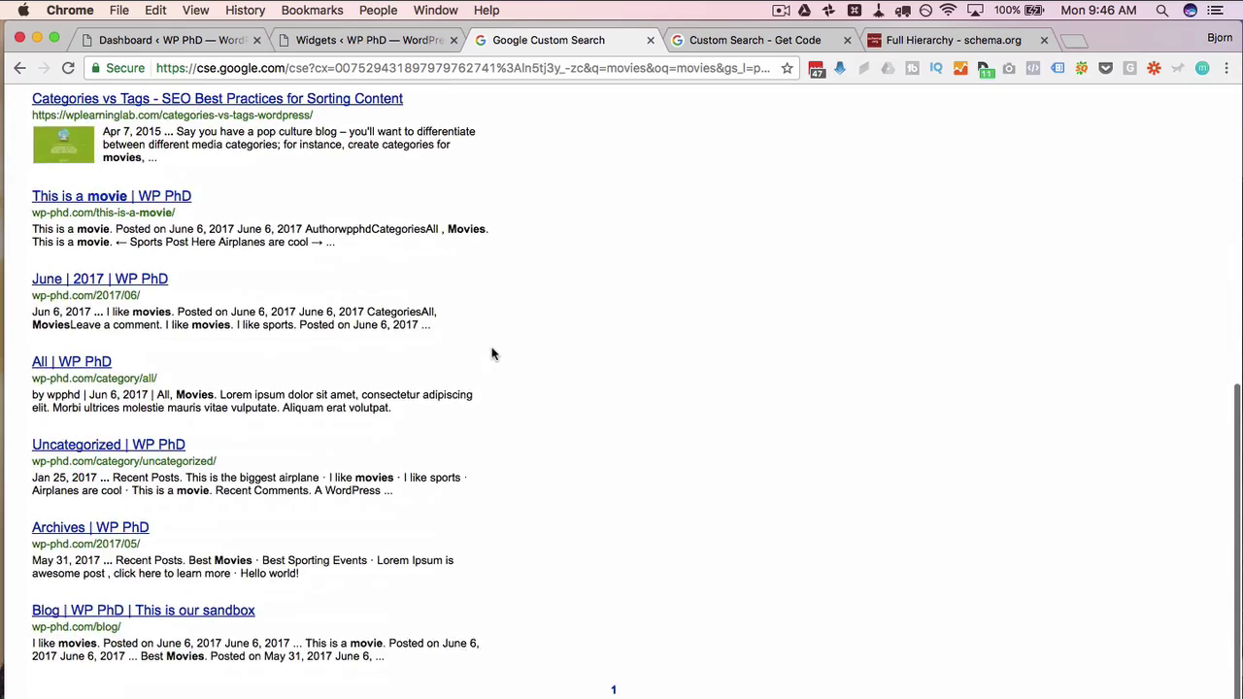
{"action": "scroll", "coordinate": [493, 353], "scroll_direction": "up", "scroll_amount": 5}
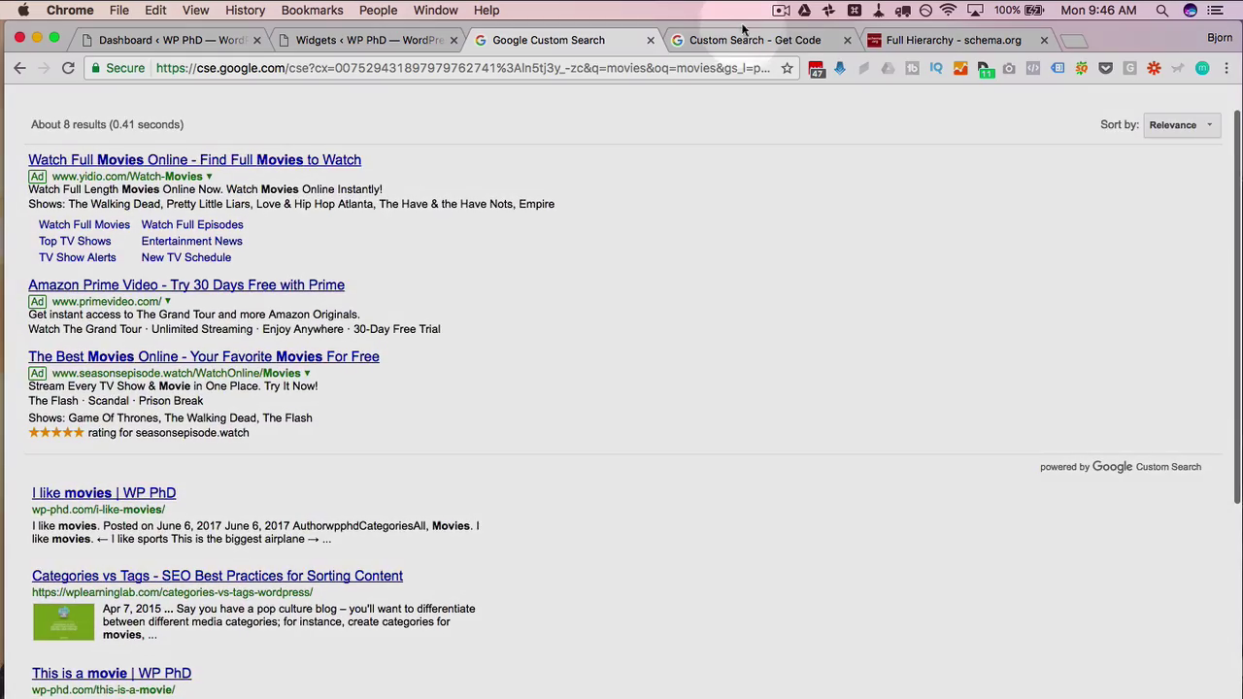
Step: Review the WP-PhD search engine's layout, theme and customization options for fonts, colors, results and promotions
{"action": "left_click", "coordinate": [745, 39]}
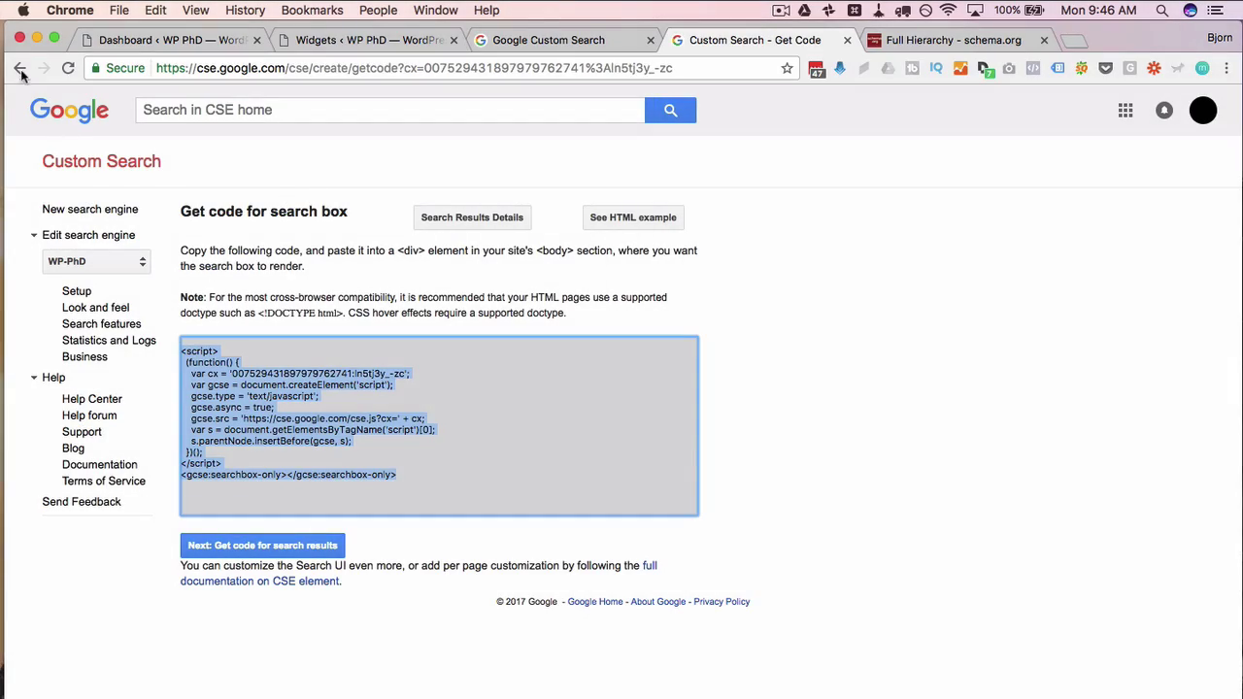
{"action": "left_click", "coordinate": [20, 68]}
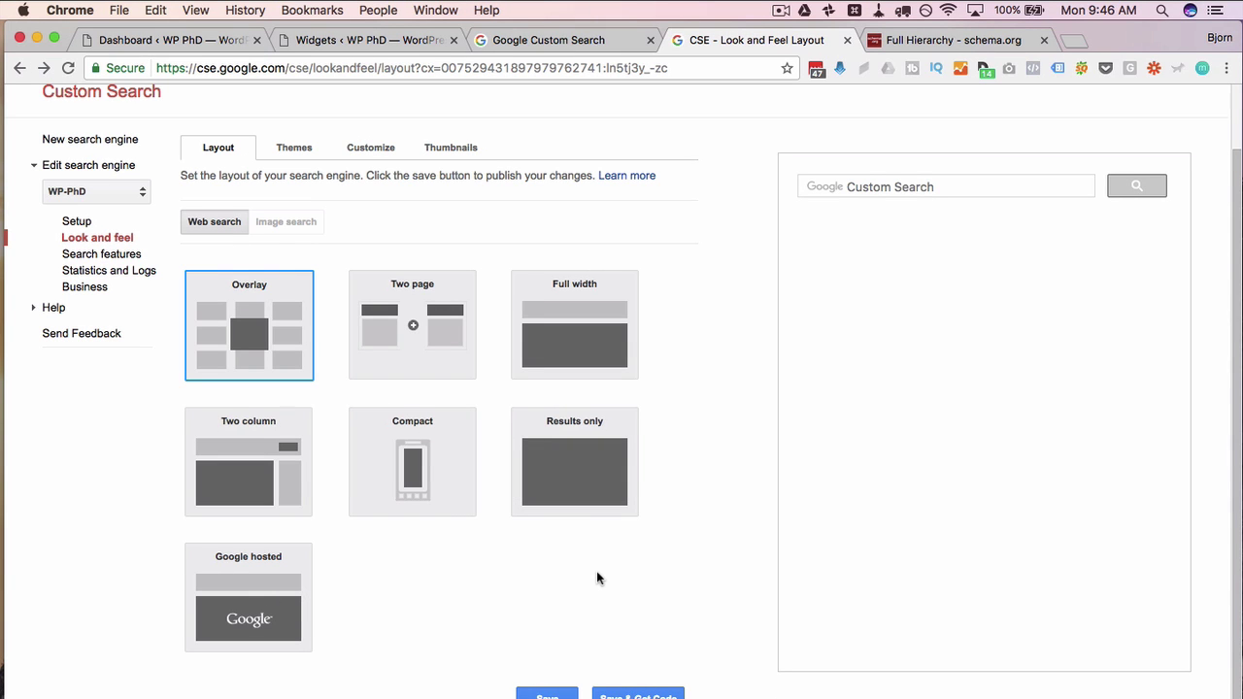
{"action": "scroll", "coordinate": [597, 578], "scroll_direction": "up", "scroll_amount": 2}
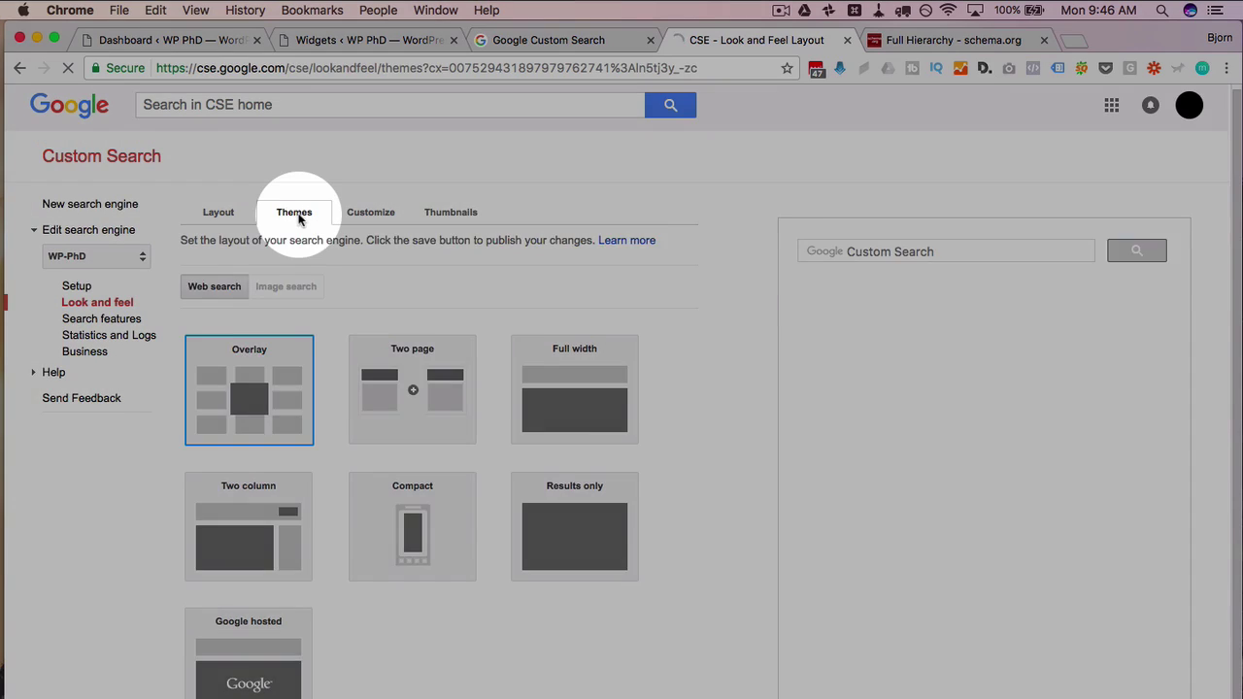
{"action": "left_click", "coordinate": [292, 218]}
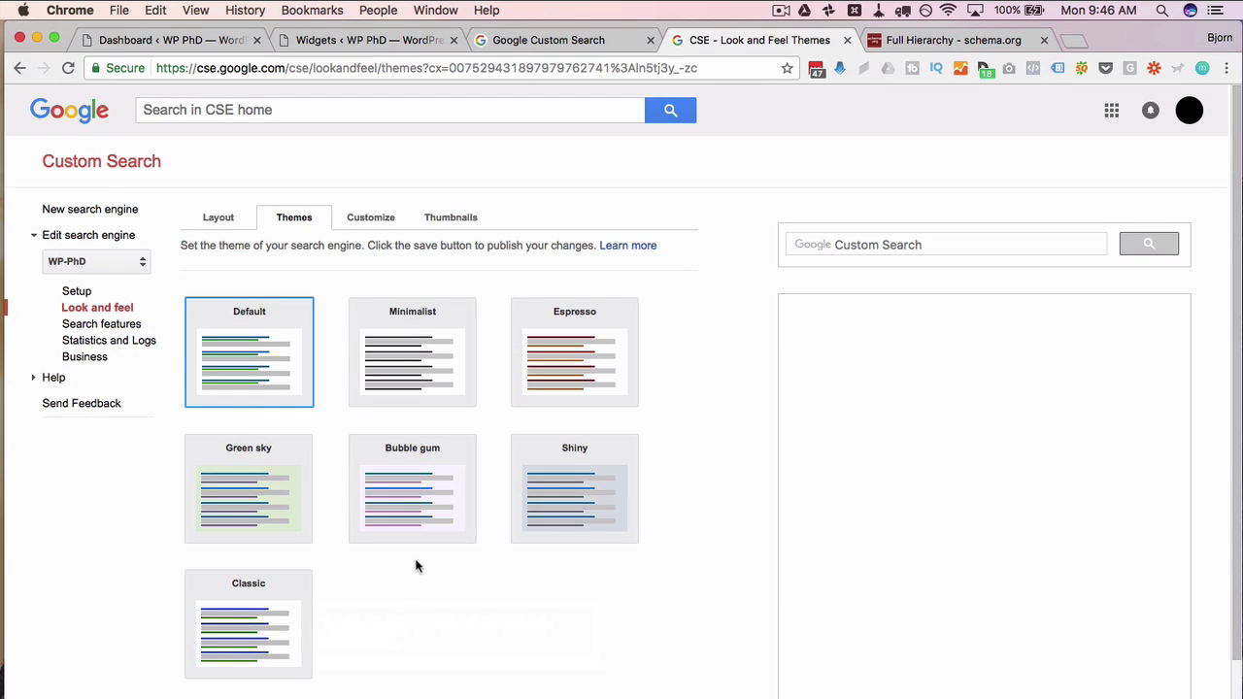
{"action": "left_click", "coordinate": [370, 219]}
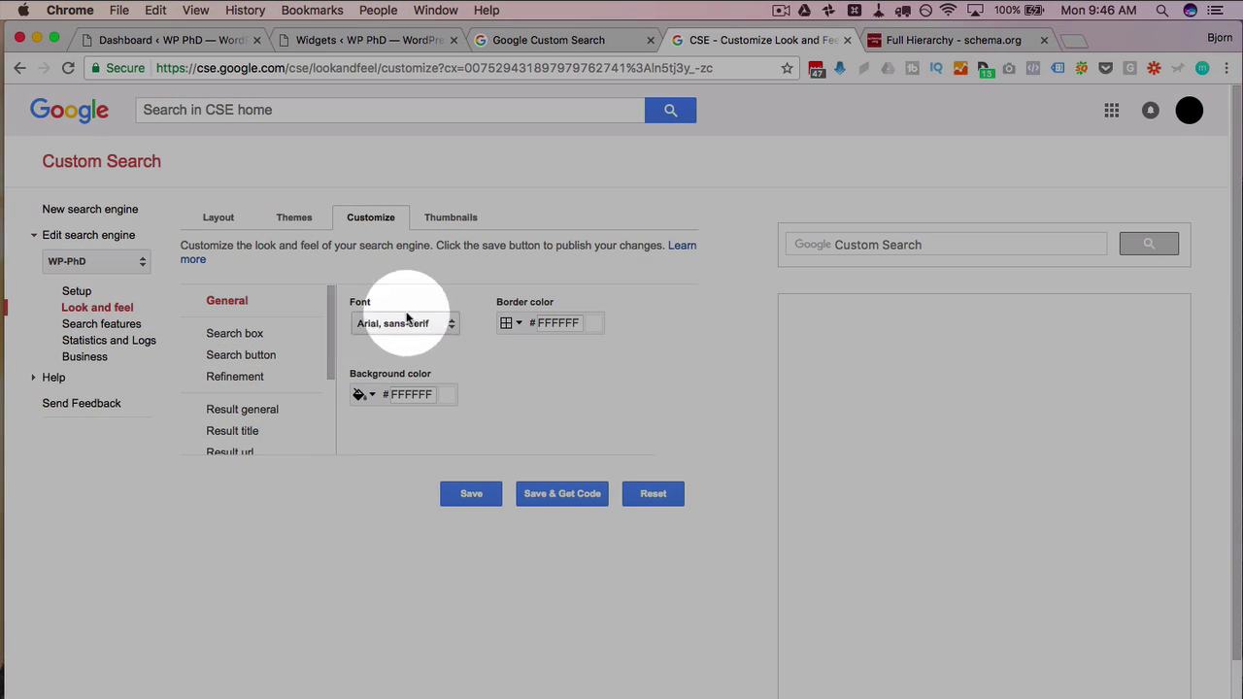
{"action": "scroll", "coordinate": [280, 427], "scroll_direction": "down", "scroll_amount": 3}
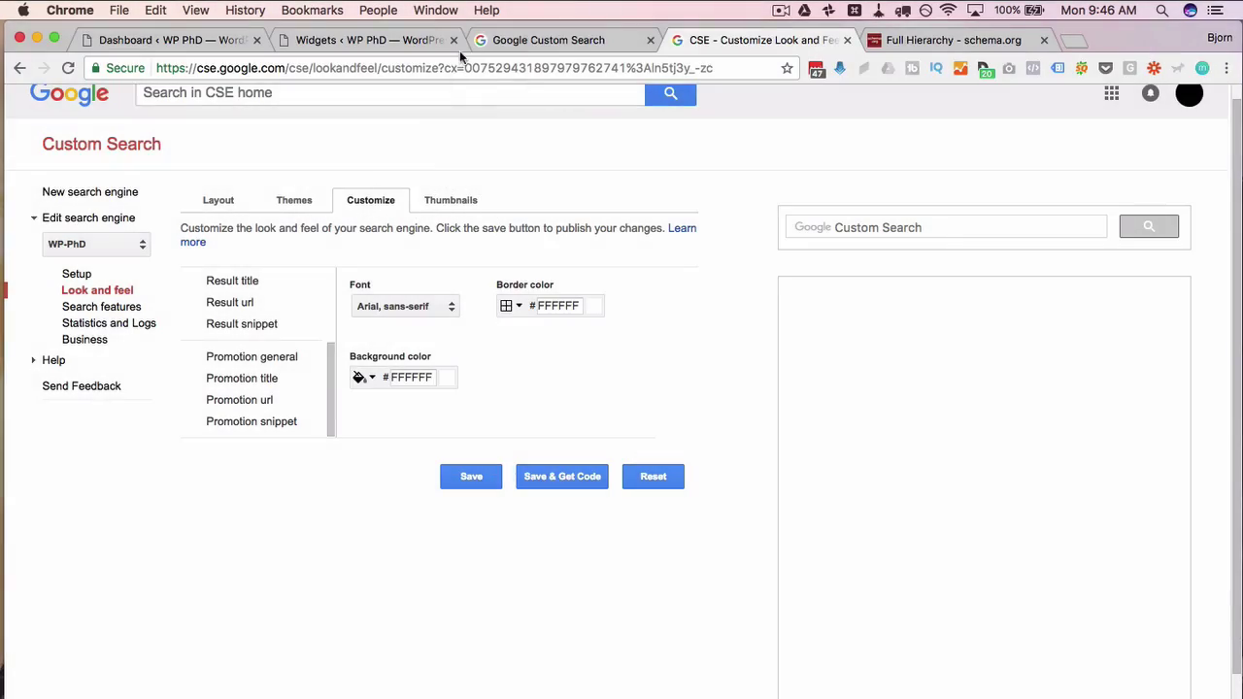
Step: Check the saved code in the sidebar Text widget and go back from the search results to the site's homepage
{"action": "left_click", "coordinate": [502, 44]}
{"action": "left_click", "coordinate": [404, 42]}
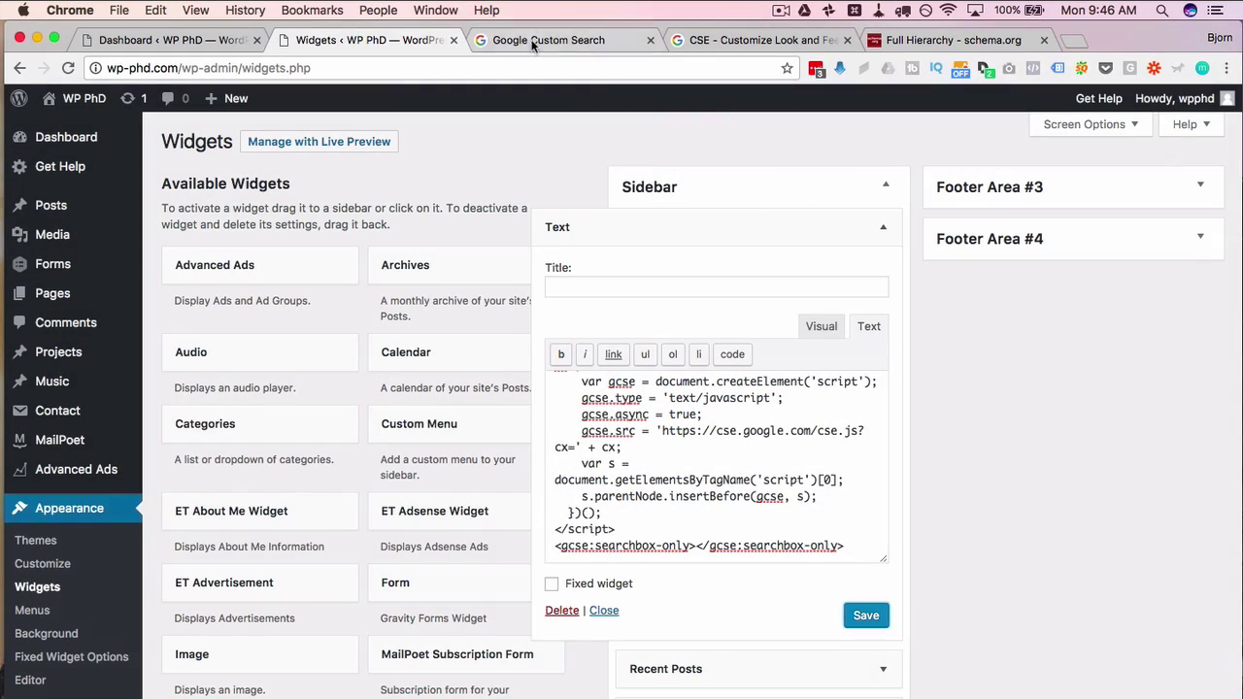
{"action": "left_click", "coordinate": [532, 42]}
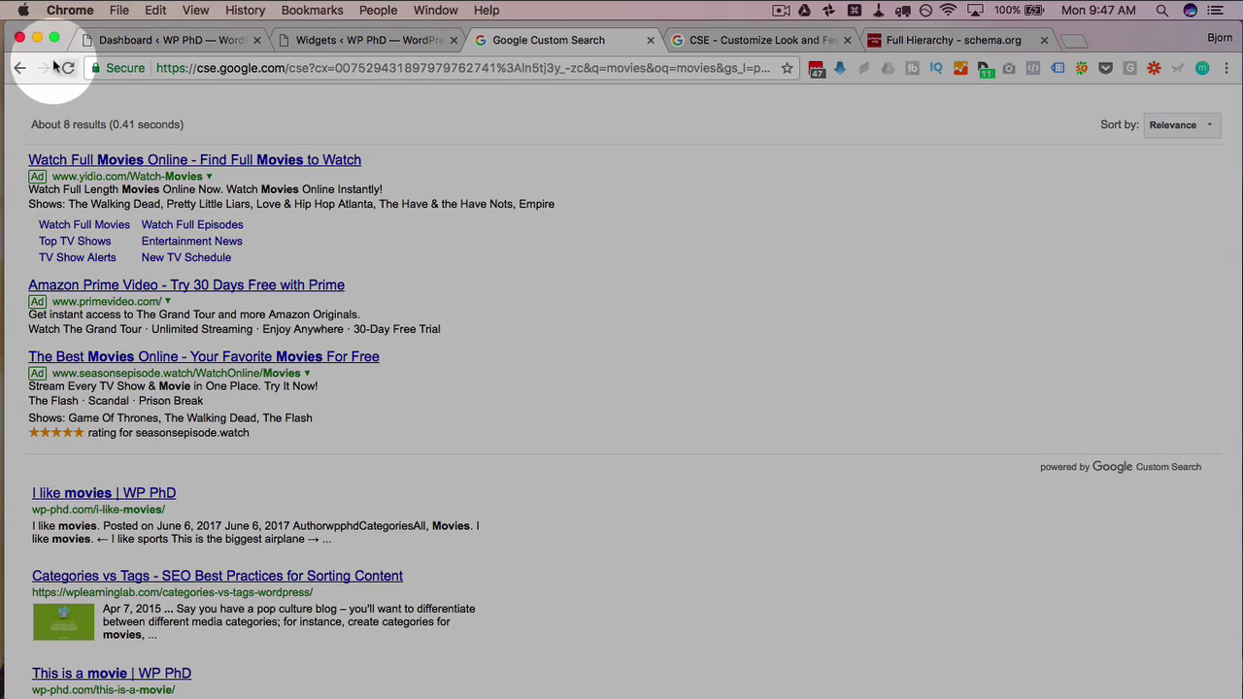
{"action": "left_click", "coordinate": [20, 68]}
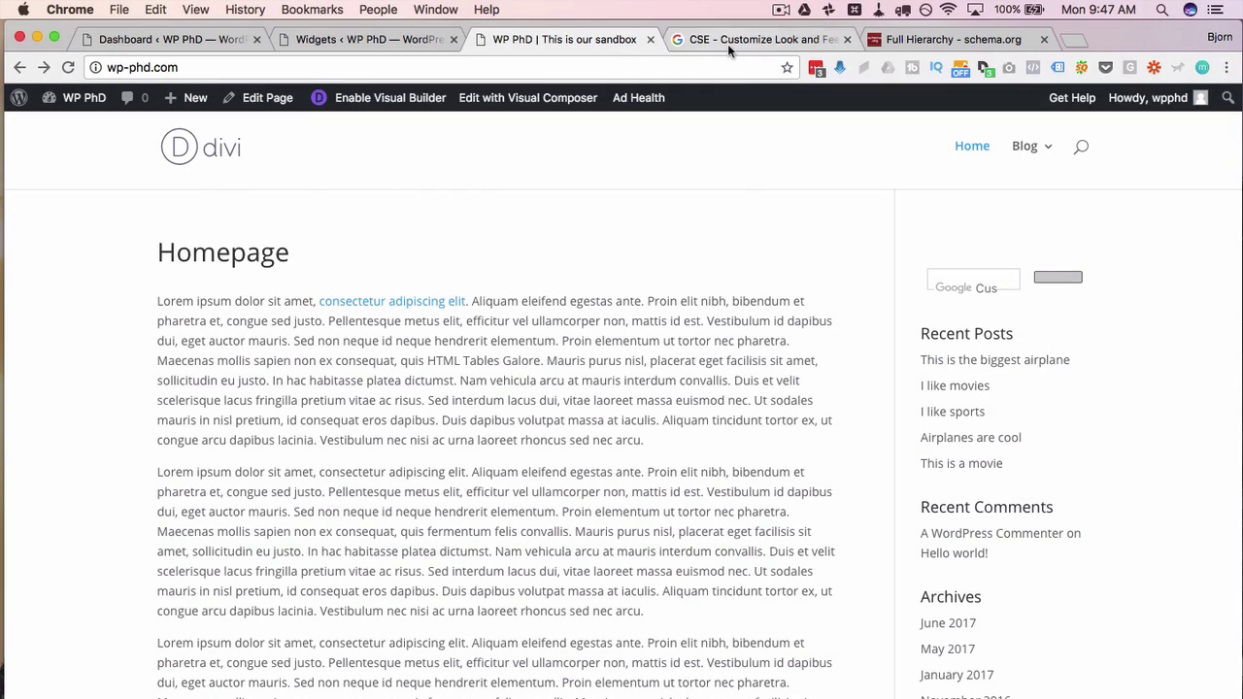
Step: View the search engine's thumbnail setting and search the site for movies to check for thumbnails in the results
{"action": "left_click", "coordinate": [728, 41]}
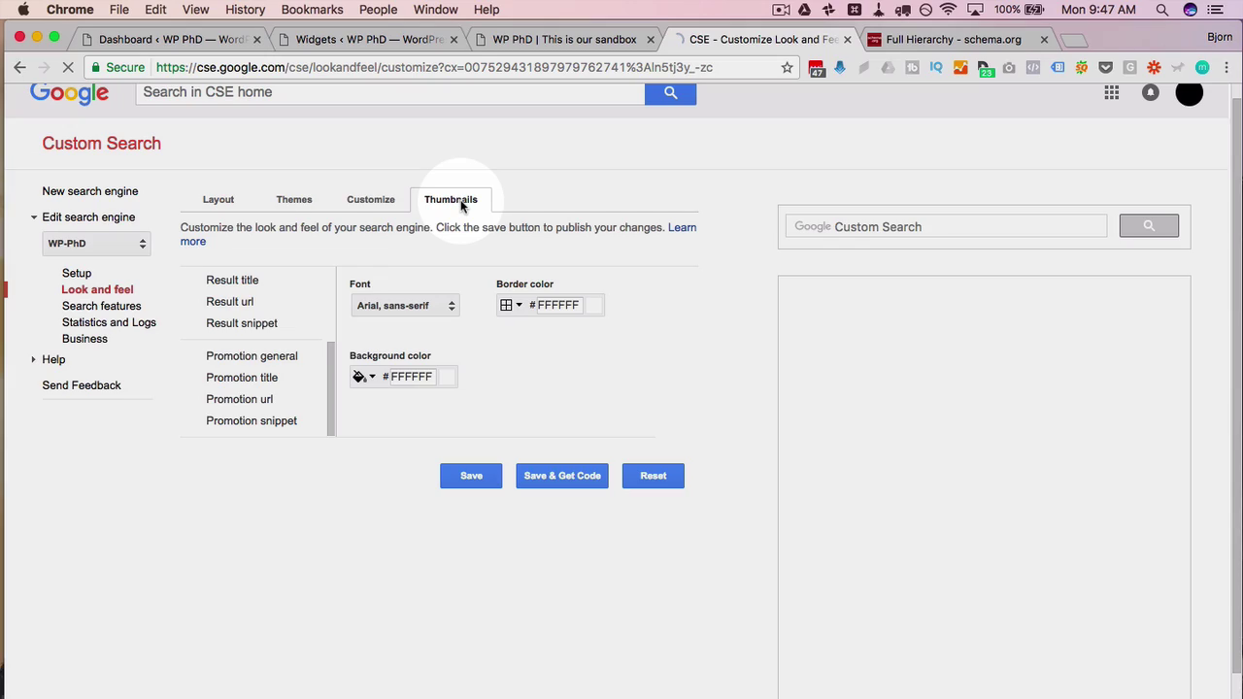
{"action": "left_click", "coordinate": [458, 200]}
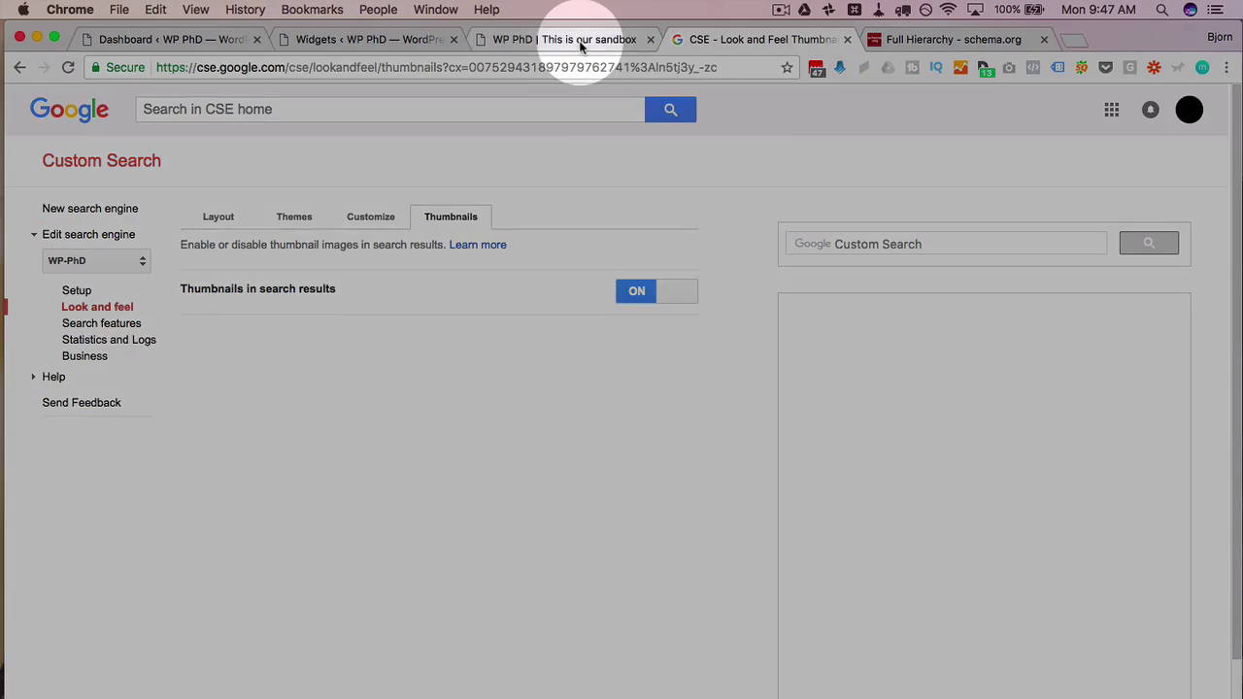
{"action": "left_click", "coordinate": [568, 38]}
{"action": "left_click", "coordinate": [968, 281]}
{"action": "type", "text": "movies"}
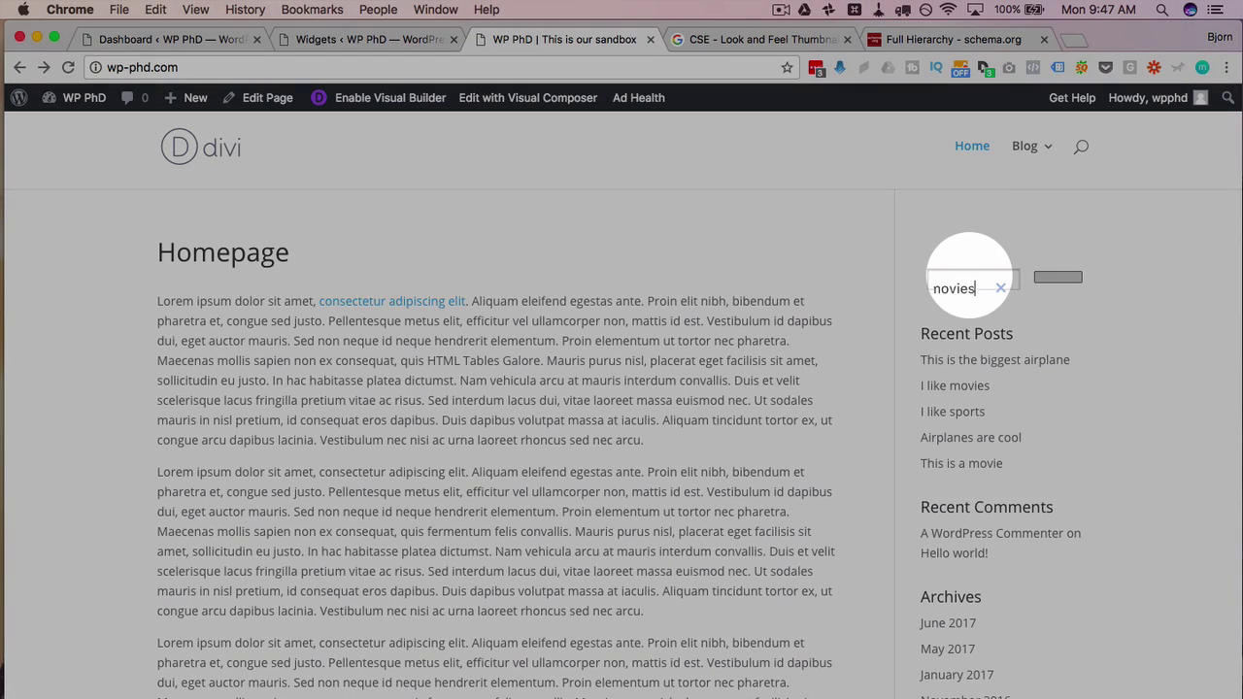
{"action": "left_click", "coordinate": [1058, 277]}
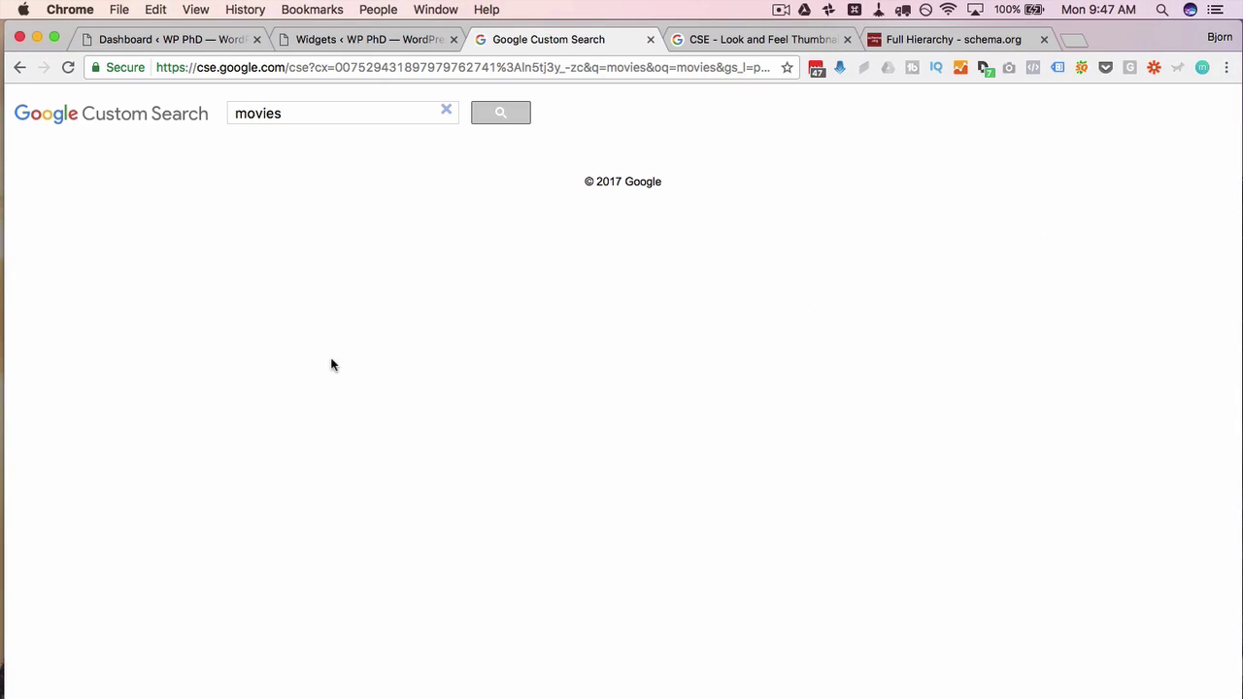
{"action": "scroll", "coordinate": [48, 510], "scroll_direction": "down", "scroll_amount": 5}
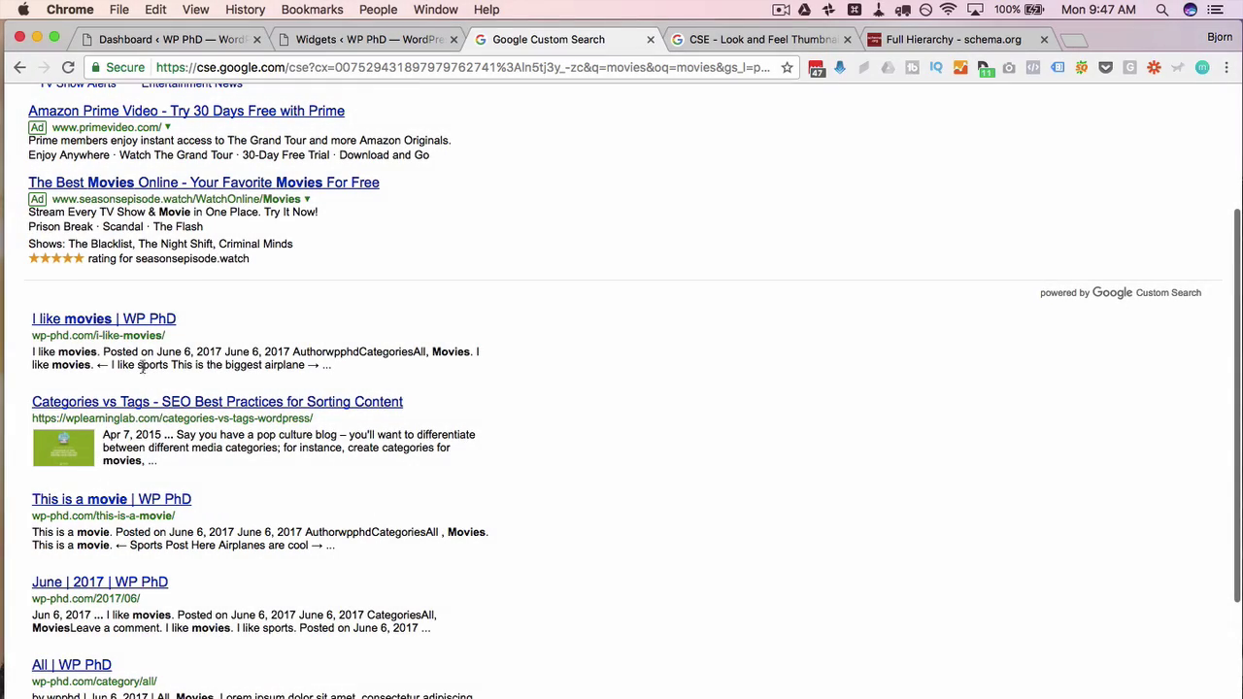
Step: Enable promotions in the WP-PhD search engine's search features
{"action": "left_click", "coordinate": [700, 39]}
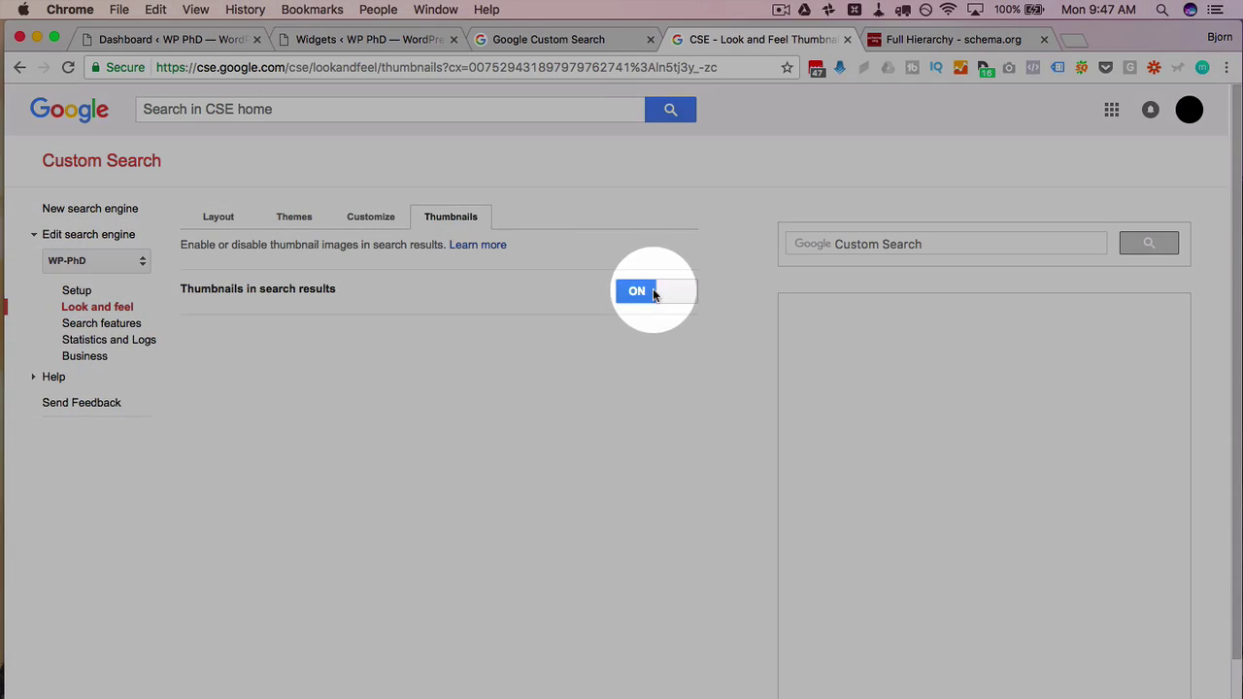
{"action": "left_click", "coordinate": [103, 326]}
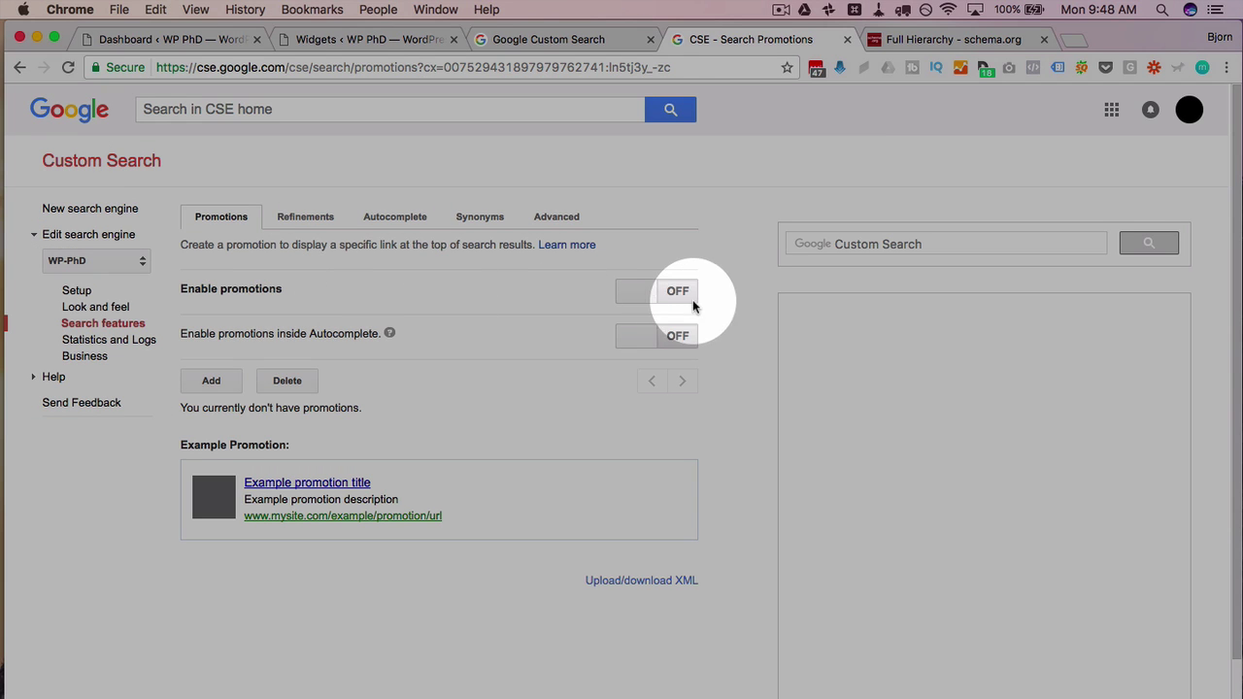
{"action": "left_click", "coordinate": [668, 299]}
{"action": "scroll", "coordinate": [668, 297], "scroll_direction": "down", "scroll_amount": 1}
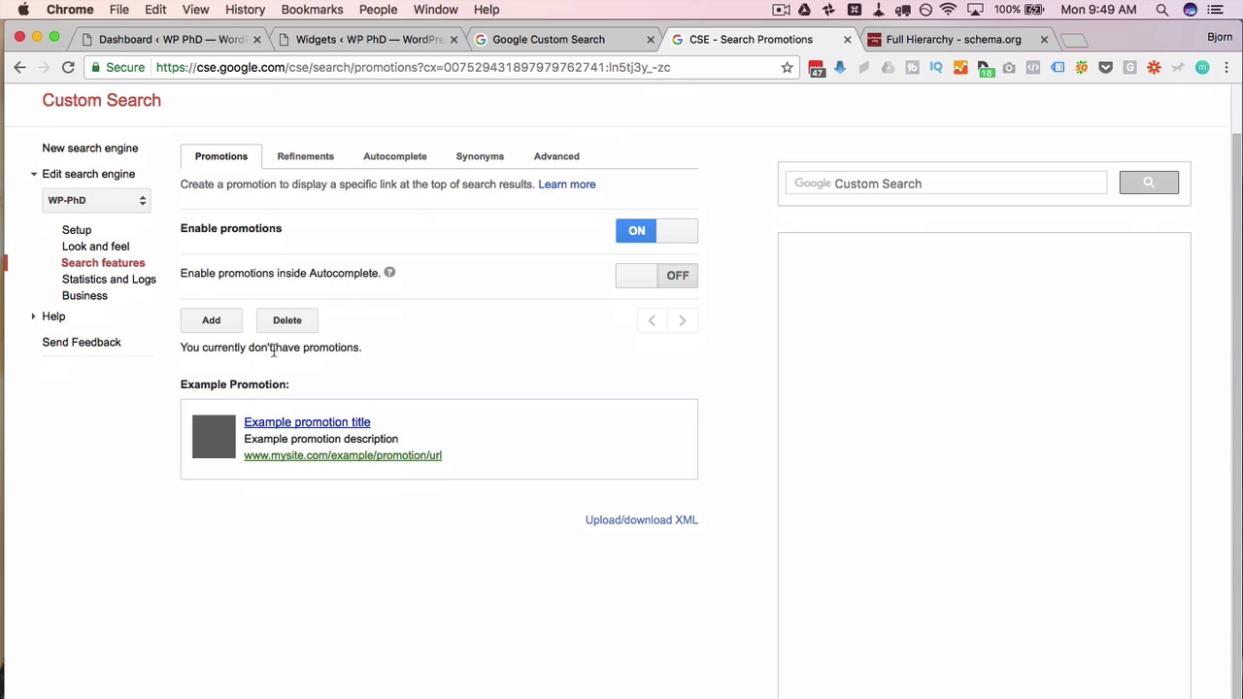
{"action": "left_click", "coordinate": [213, 321]}
{"action": "left_click", "coordinate": [521, 277]}
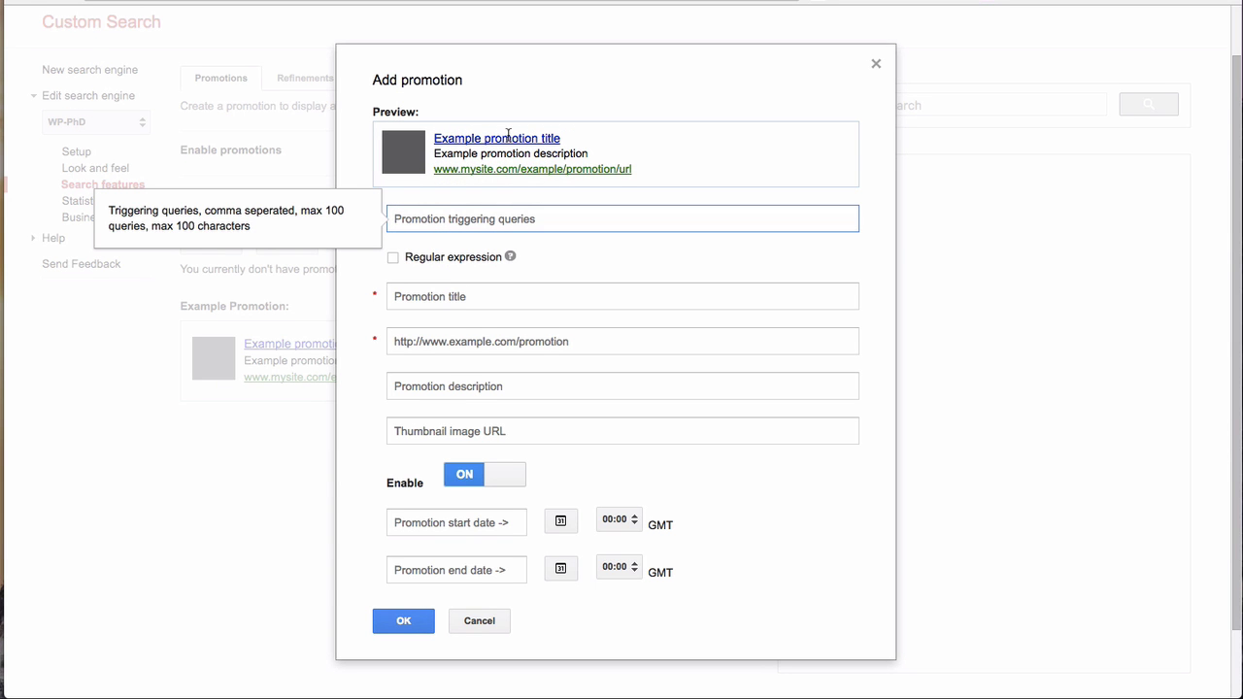
{"action": "left_click", "coordinate": [476, 303]}
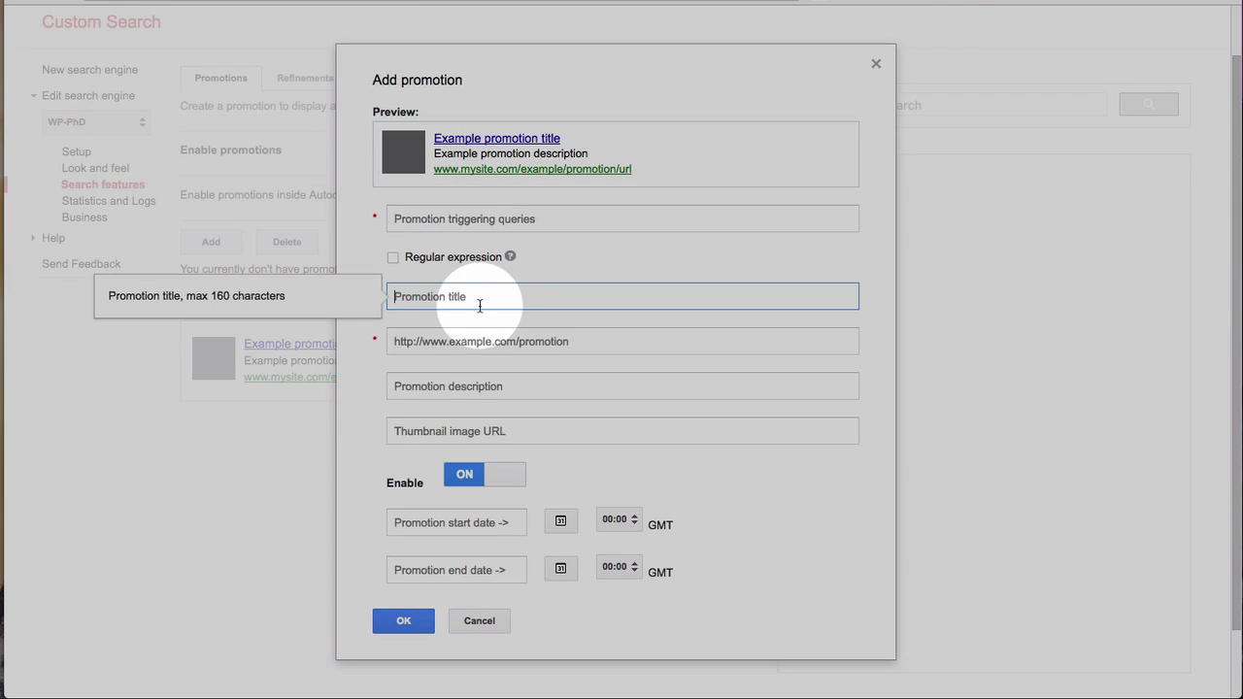
{"action": "type", "text": "Amaz"}
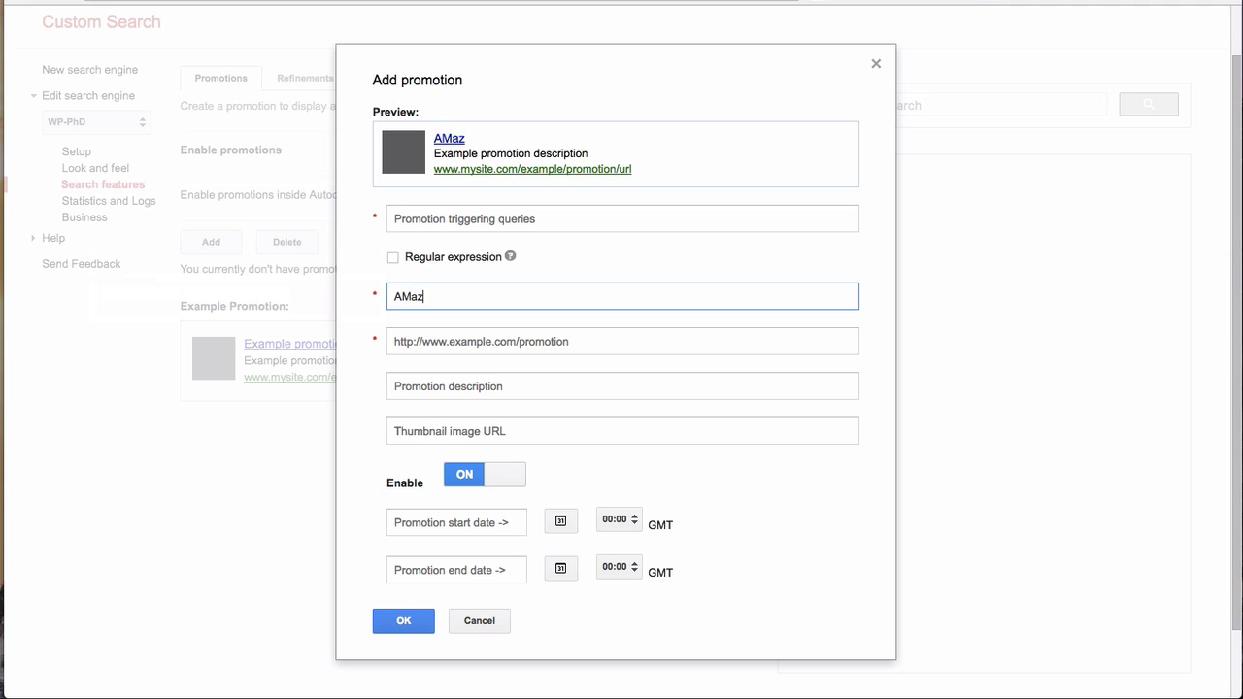
{"action": "key", "text": "ctrl+a"}
{"action": "type", "text": "Red Shirts on Amazon"}
{"action": "key", "text": "Tab"}
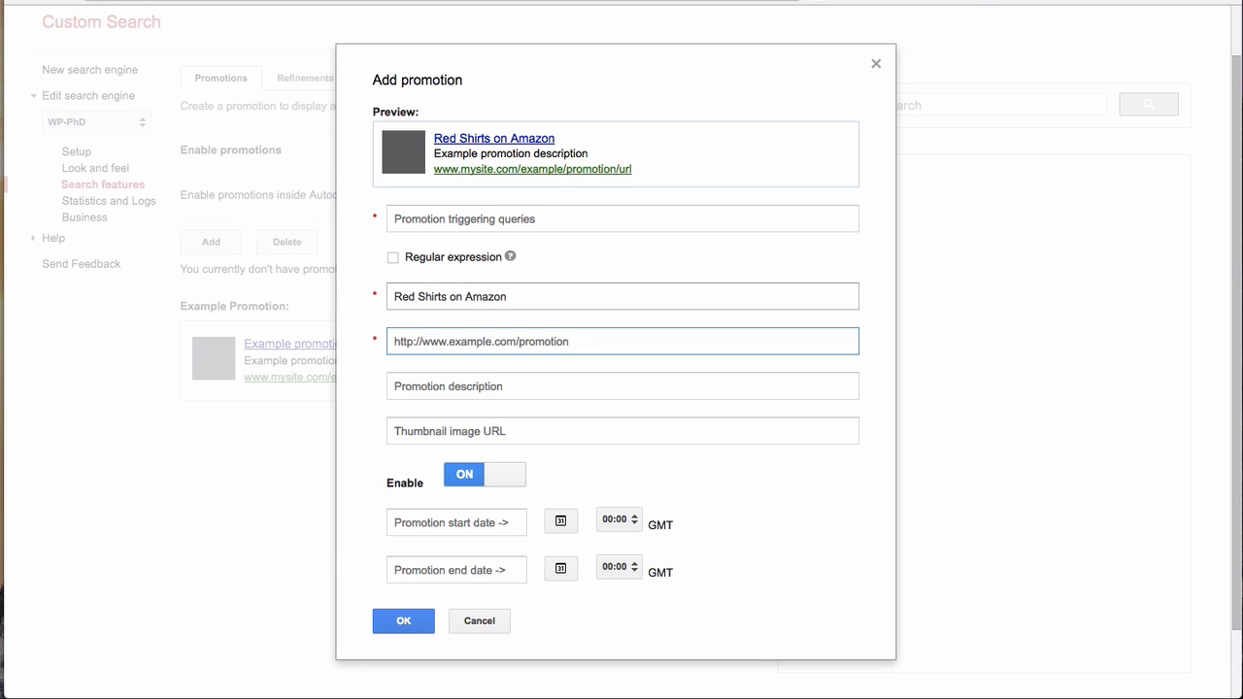
{"action": "type", "text": "http://ama"}
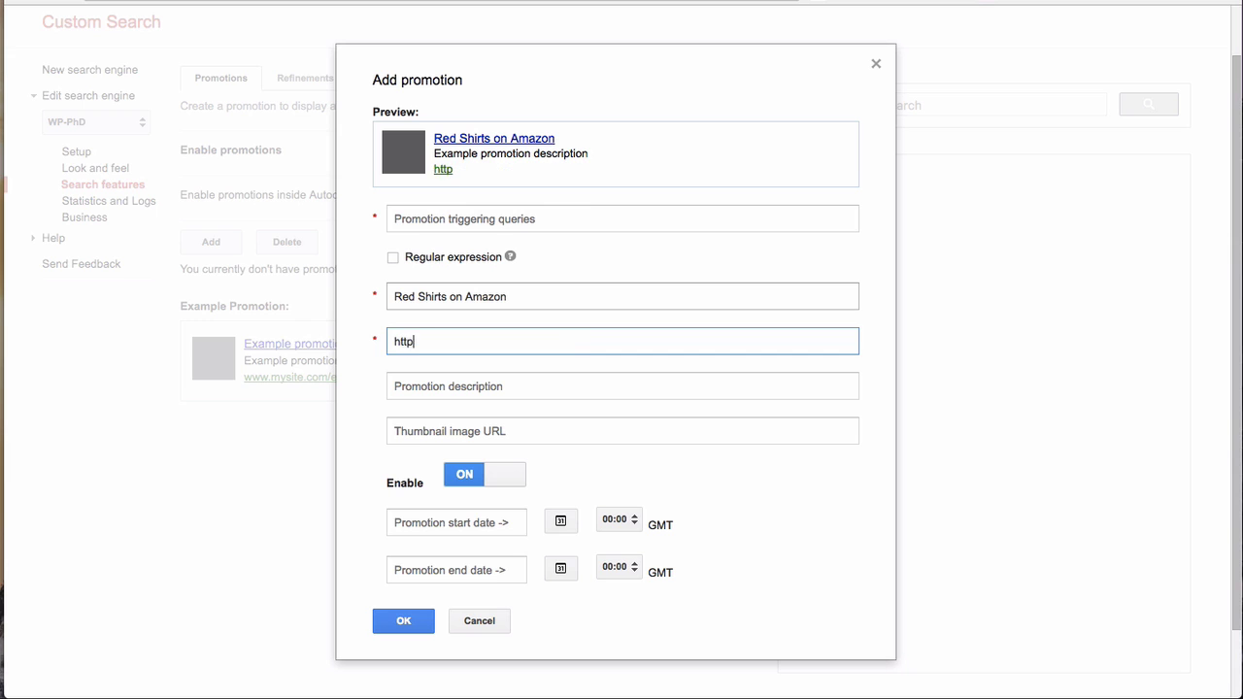
{"action": "type", "text": "zon.com"}
{"action": "key", "text": "Tab"}
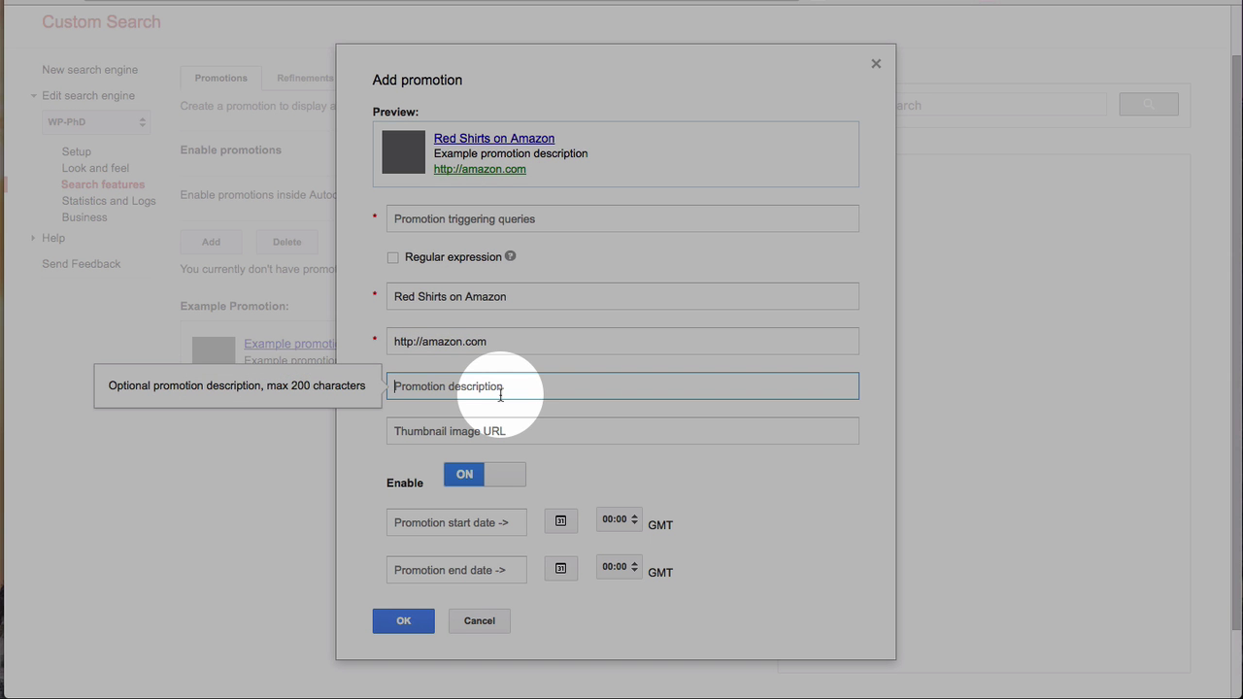
Step: Set the promotion's description to "Buy the best red shirts here!" and try to save it without a thumbnail or start and end dates
{"action": "type", "text": "Buy the best re"}
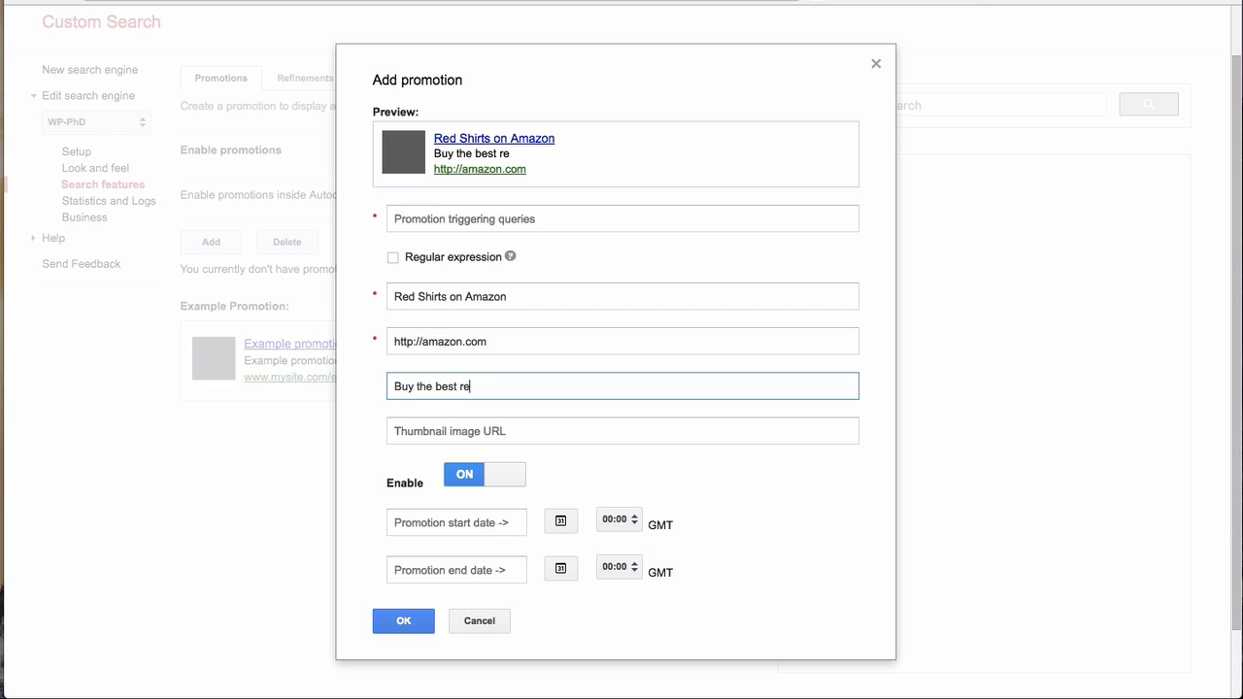
{"action": "type", "text": "d shirts here"}
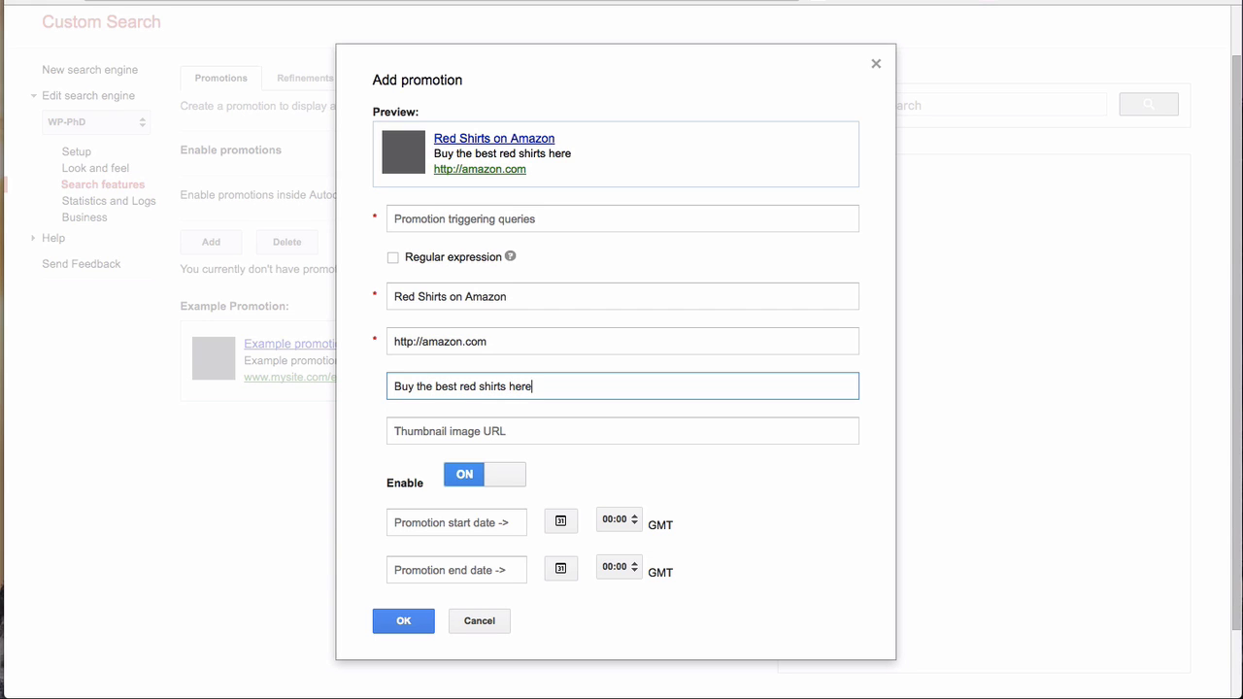
{"action": "type", "text": "!"}
{"action": "left_click", "coordinate": [474, 432]}
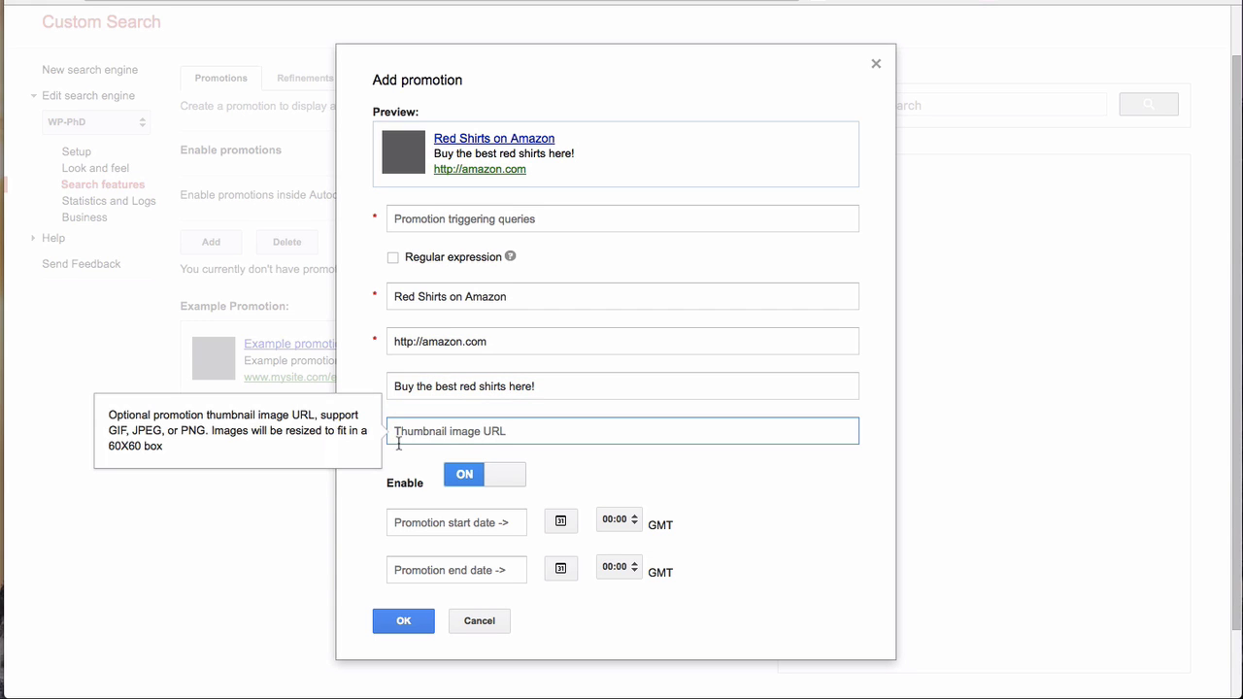
{"action": "left_click", "coordinate": [375, 492]}
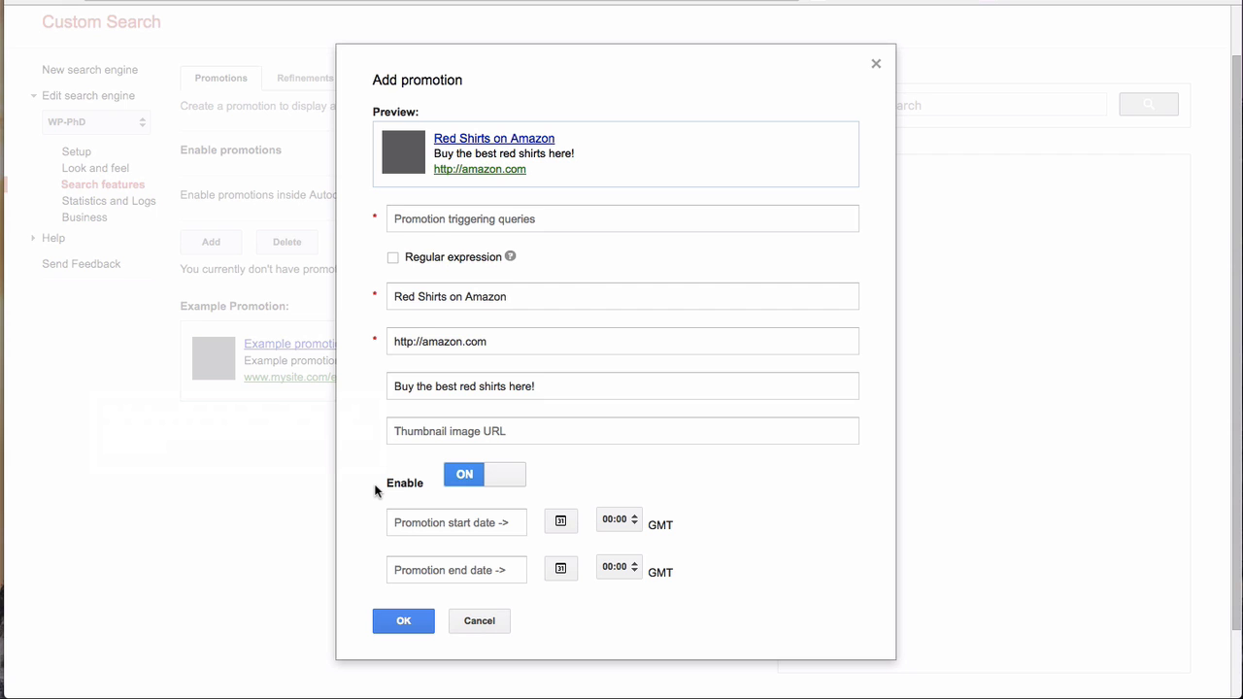
{"action": "left_click", "coordinate": [487, 431]}
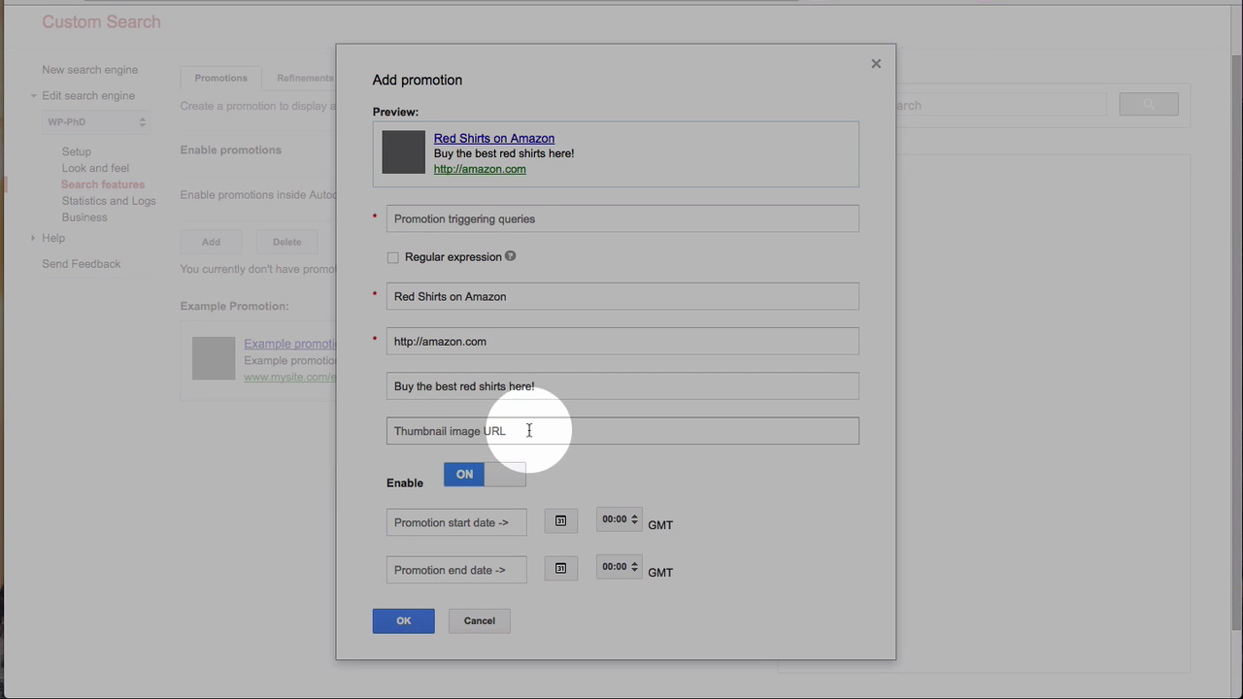
{"action": "scroll", "coordinate": [362, 527], "scroll_direction": "down", "scroll_amount": 2}
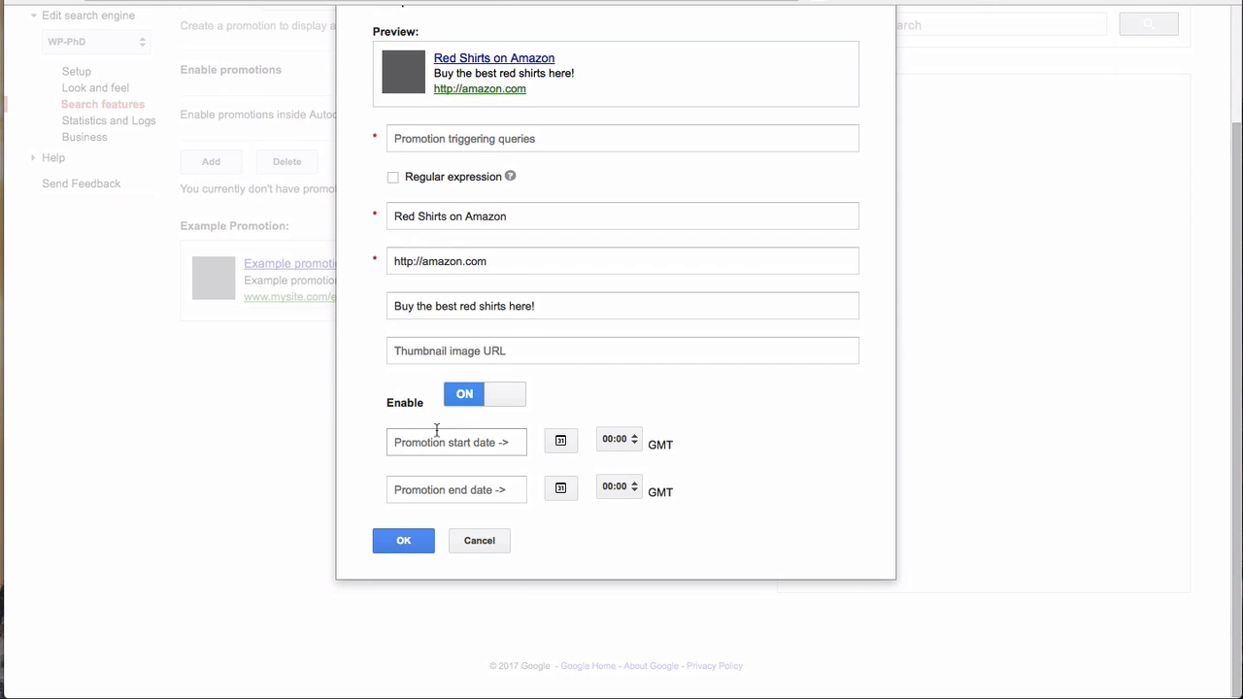
{"action": "left_click", "coordinate": [459, 509]}
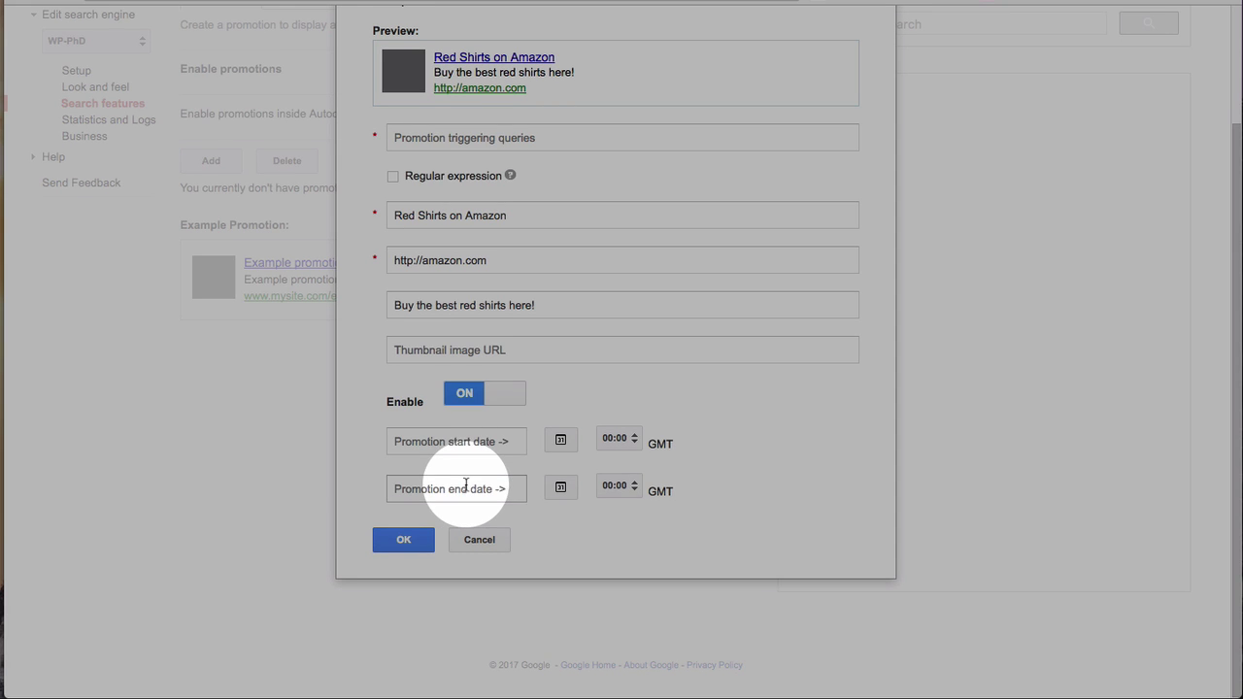
{"action": "left_click", "coordinate": [412, 539]}
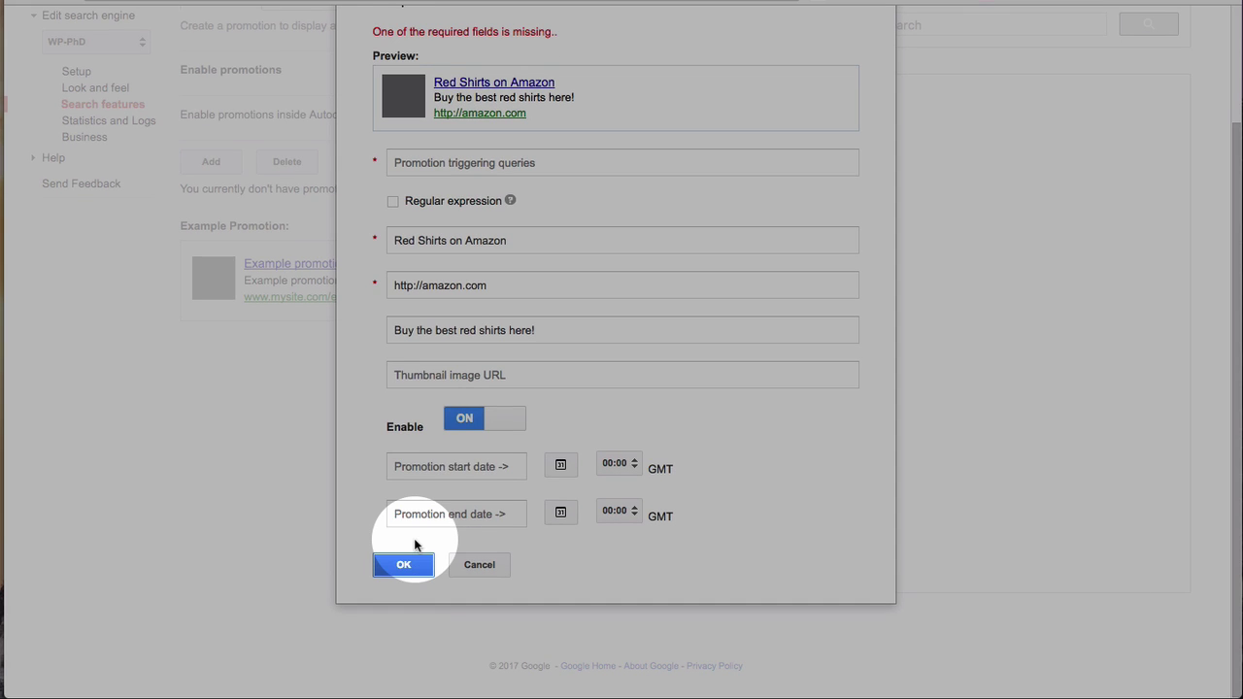
Step: Set the promotion's triggering query to "movies" and save the promotion
{"action": "scroll", "coordinate": [369, 218], "scroll_direction": "up", "scroll_amount": 2}
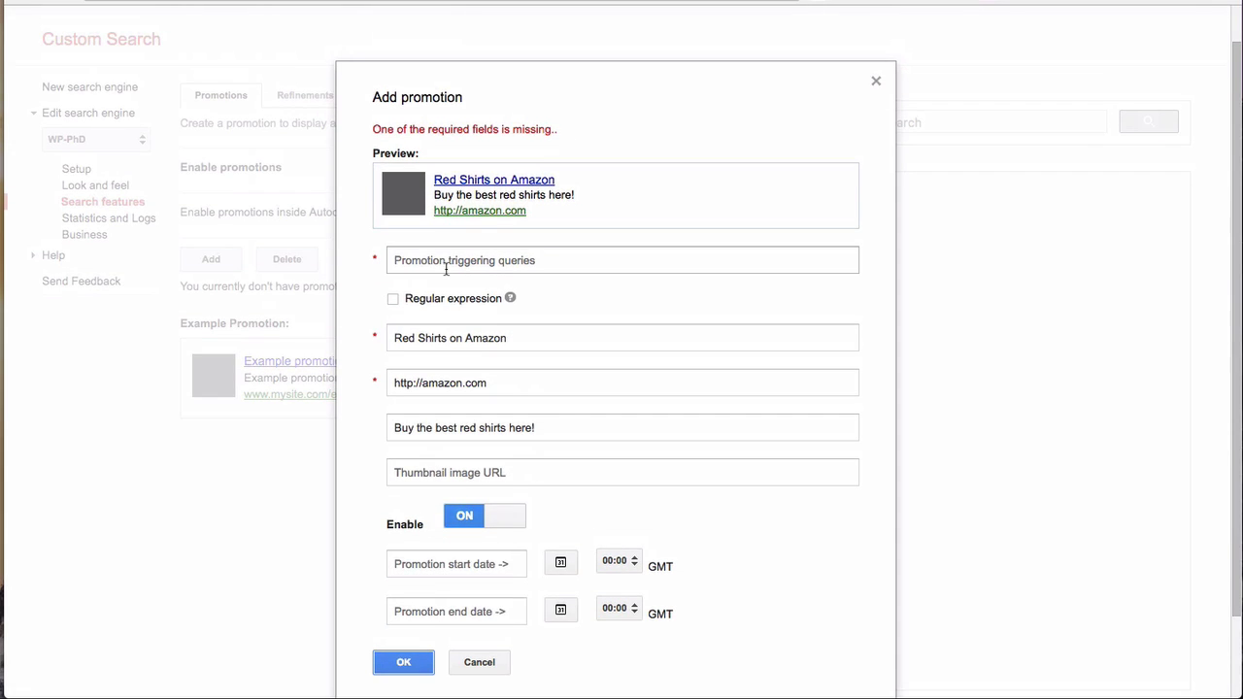
{"action": "left_click", "coordinate": [657, 271]}
{"action": "type", "text": "movie"}
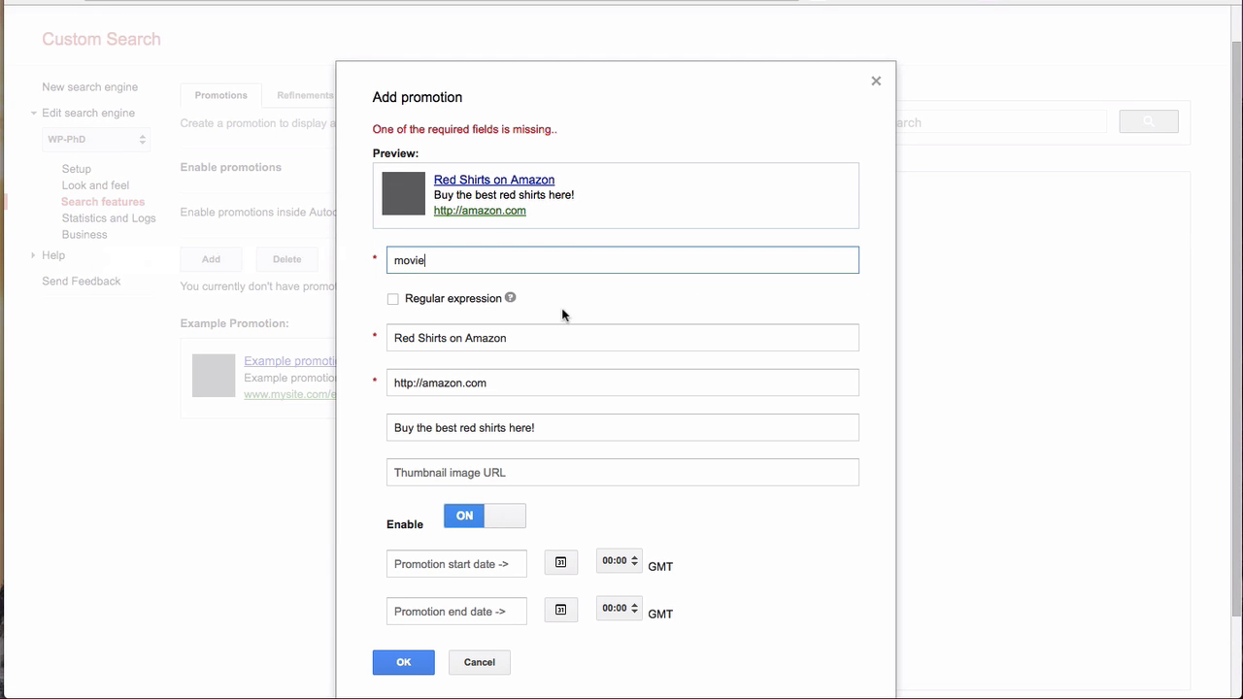
{"action": "type", "text": "s"}
{"action": "scroll", "coordinate": [356, 538], "scroll_direction": "down", "scroll_amount": 2}
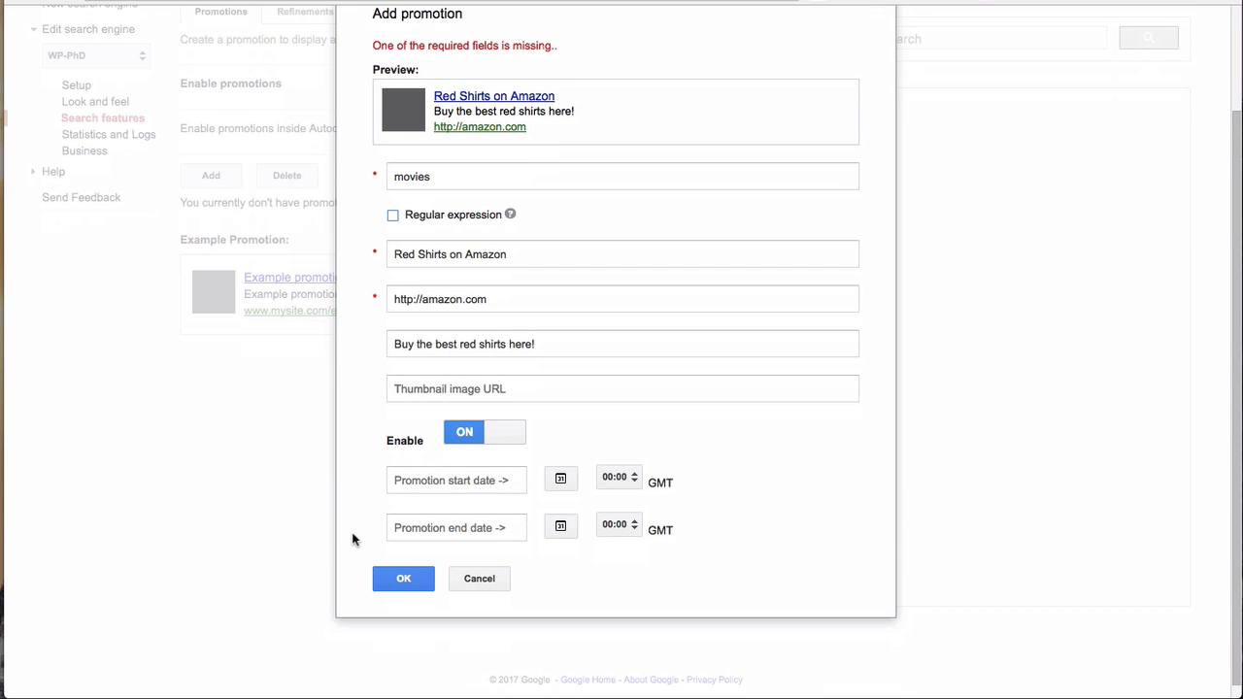
{"action": "left_click", "coordinate": [402, 578]}
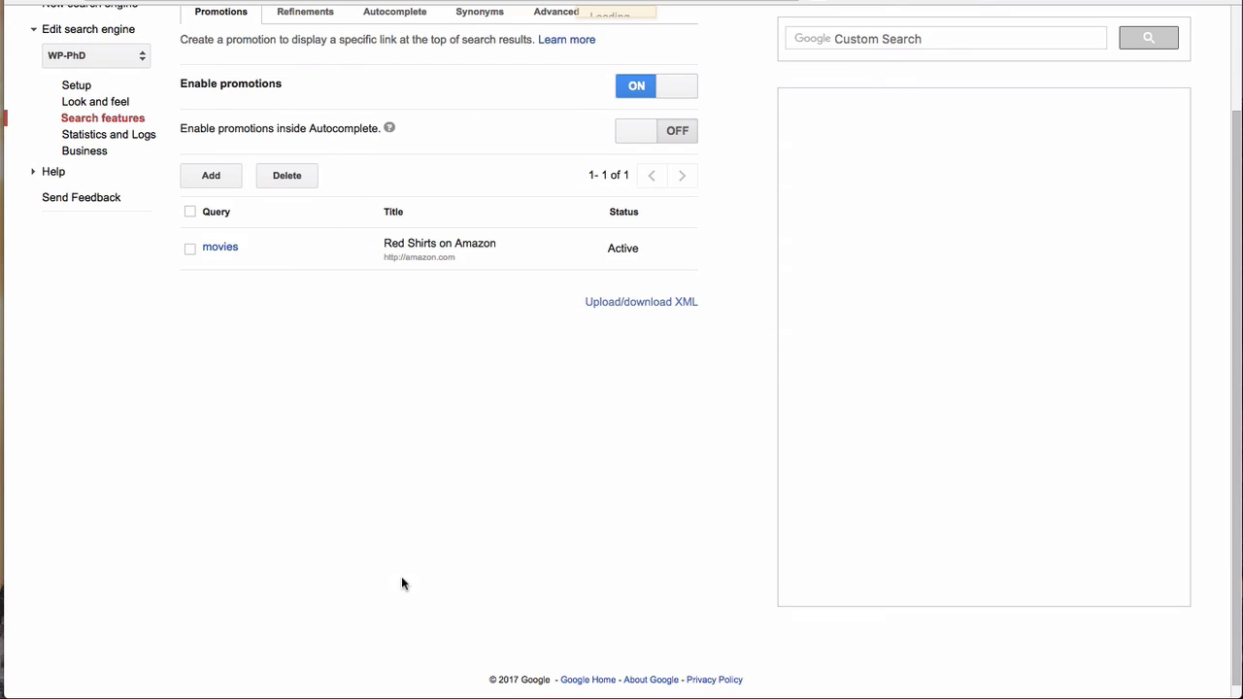
{"action": "scroll", "coordinate": [439, 264], "scroll_direction": "up", "scroll_amount": 3}
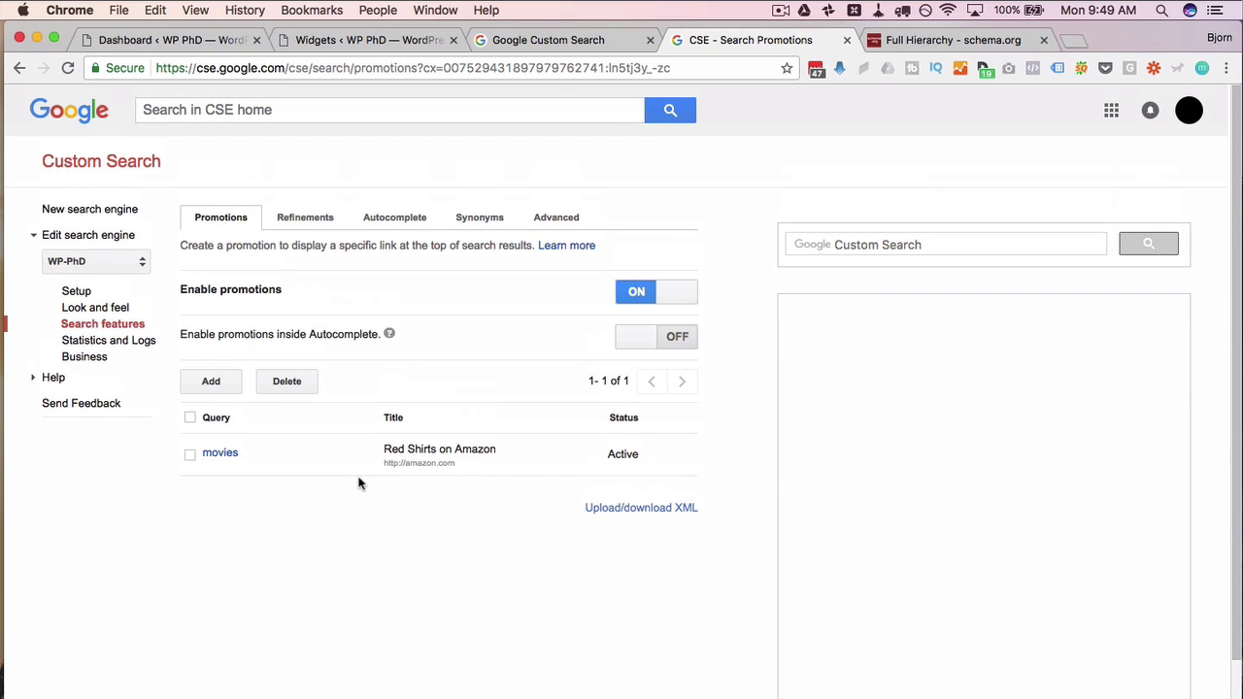
Step: Check the earlier movies search results for the promotion by finding "amazon" and "red shirts" on the page
{"action": "left_click", "coordinate": [572, 39]}
{"action": "scroll", "coordinate": [195, 328], "scroll_direction": "up", "scroll_amount": 5}
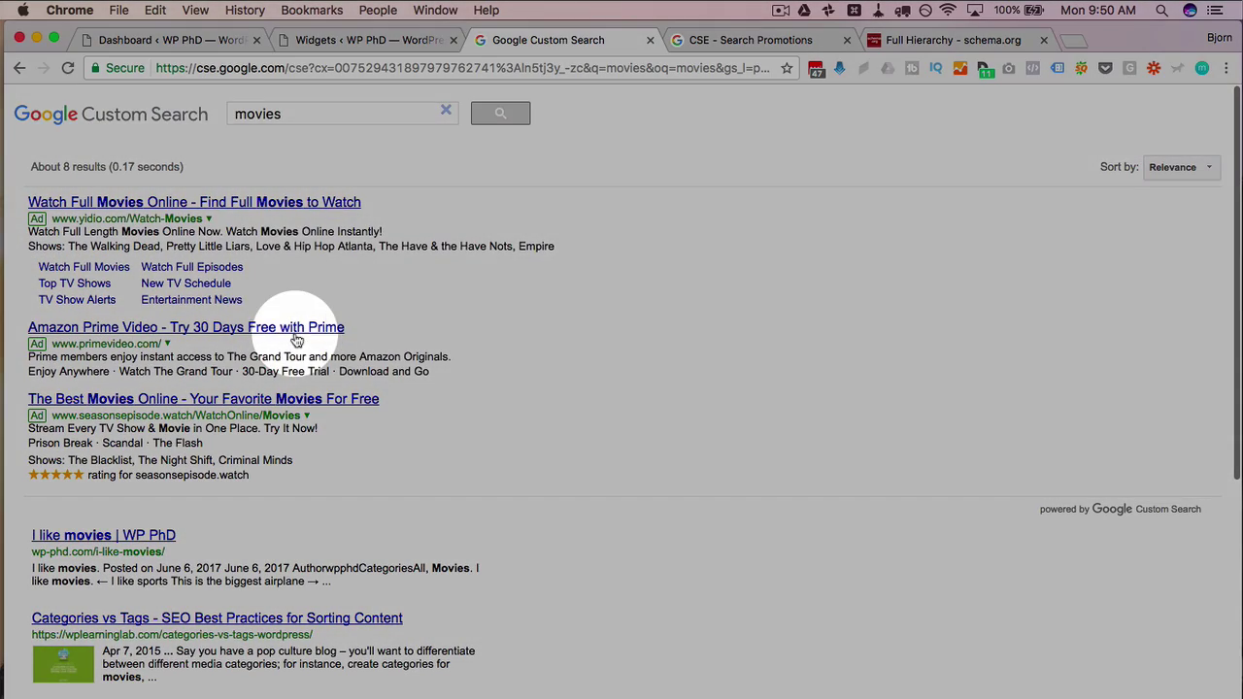
{"action": "scroll", "coordinate": [297, 340], "scroll_direction": "down", "scroll_amount": 1}
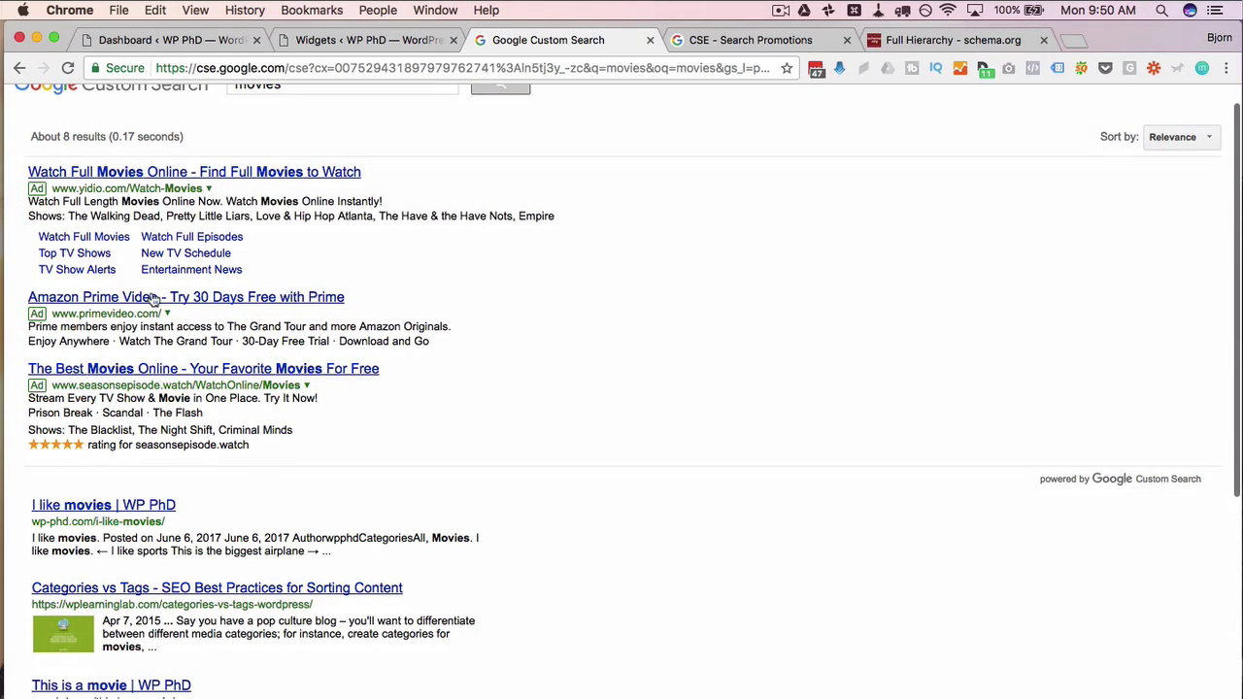
{"action": "key", "text": "super+f"}
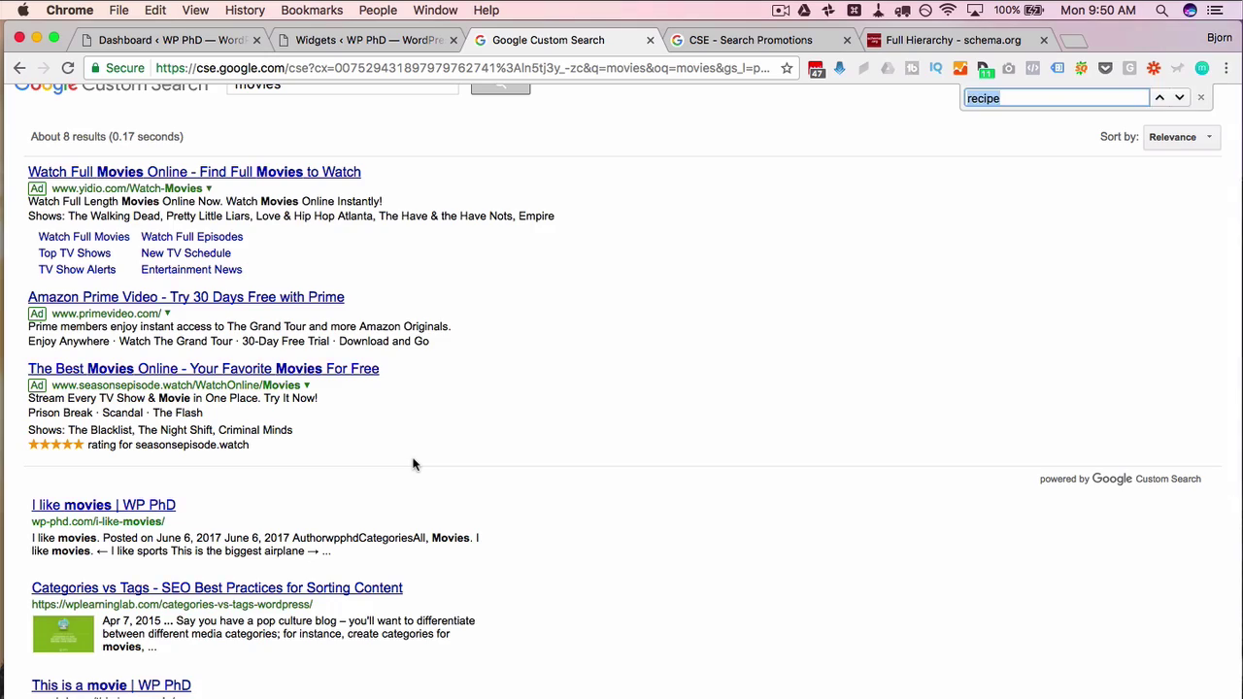
{"action": "type", "text": "amazon"}
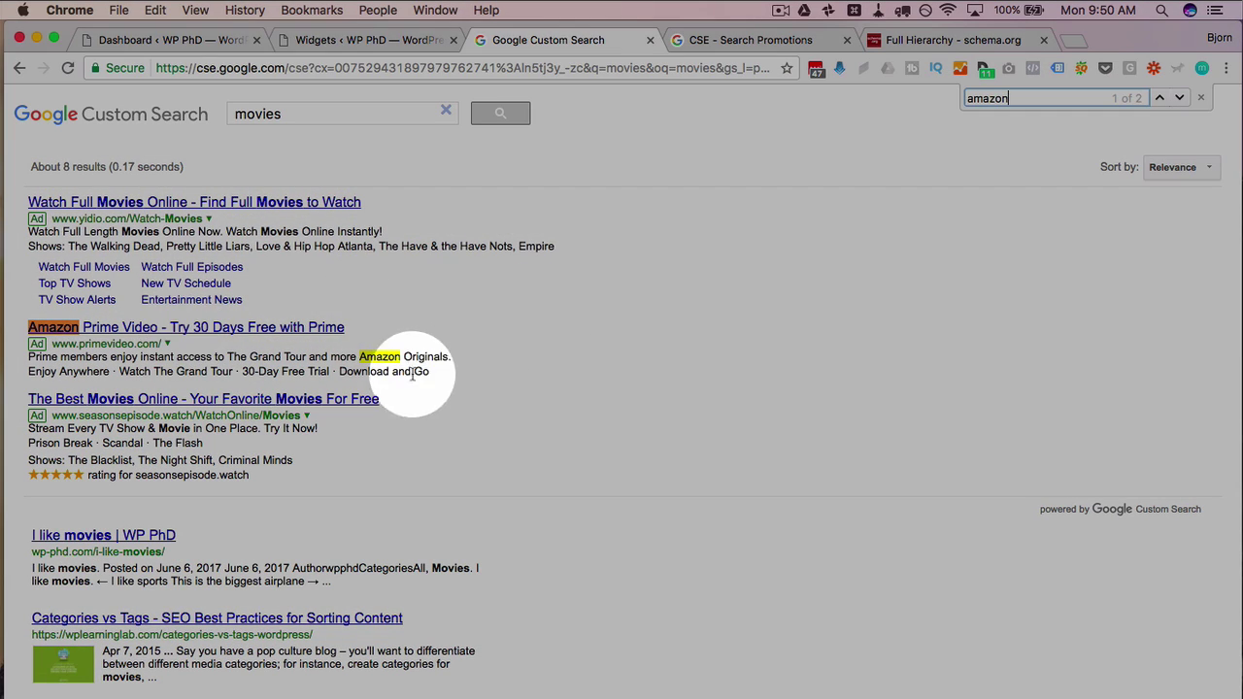
{"action": "left_click_drag", "start_coordinate": [355, 357], "coordinate": [442, 357]}
{"action": "key", "text": "super+f"}
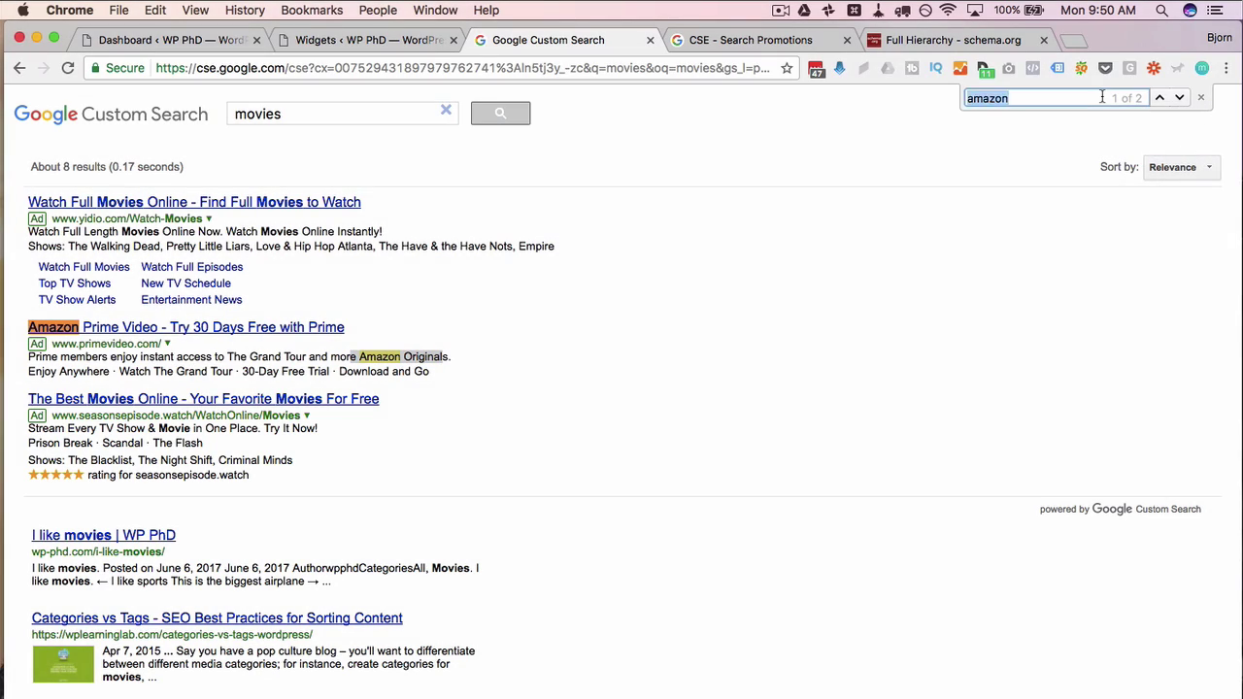
{"action": "type", "text": "red shirts"}
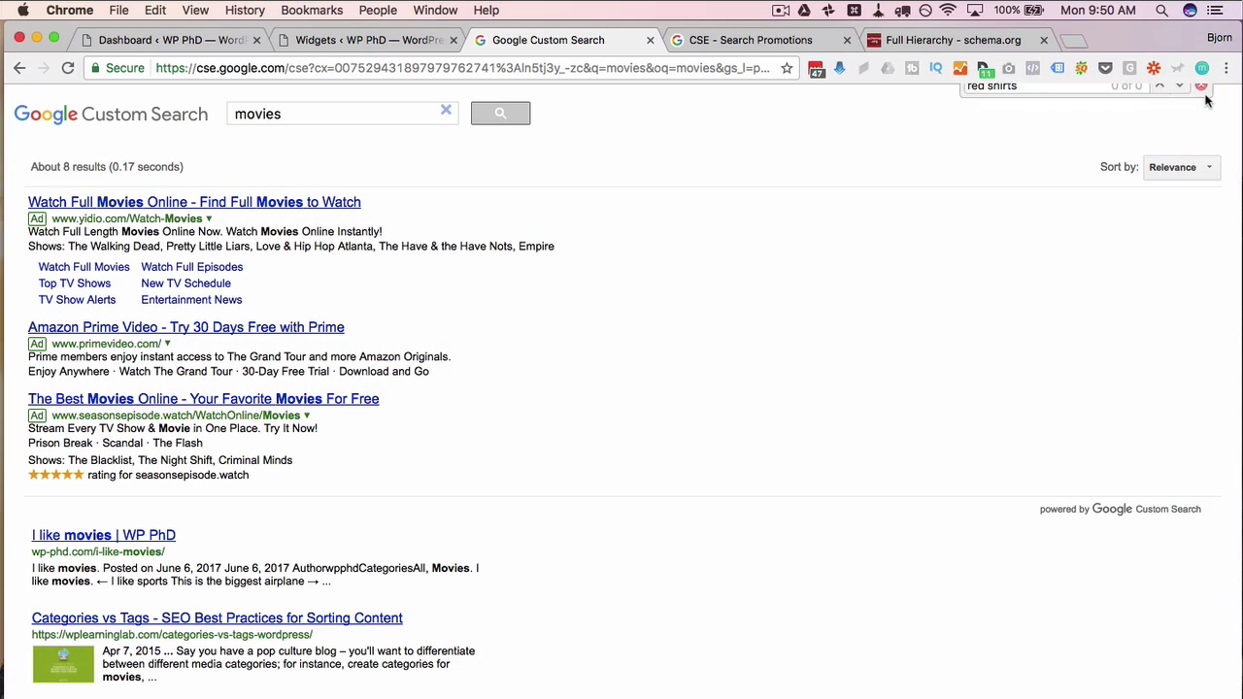
{"action": "left_click", "coordinate": [1202, 88]}
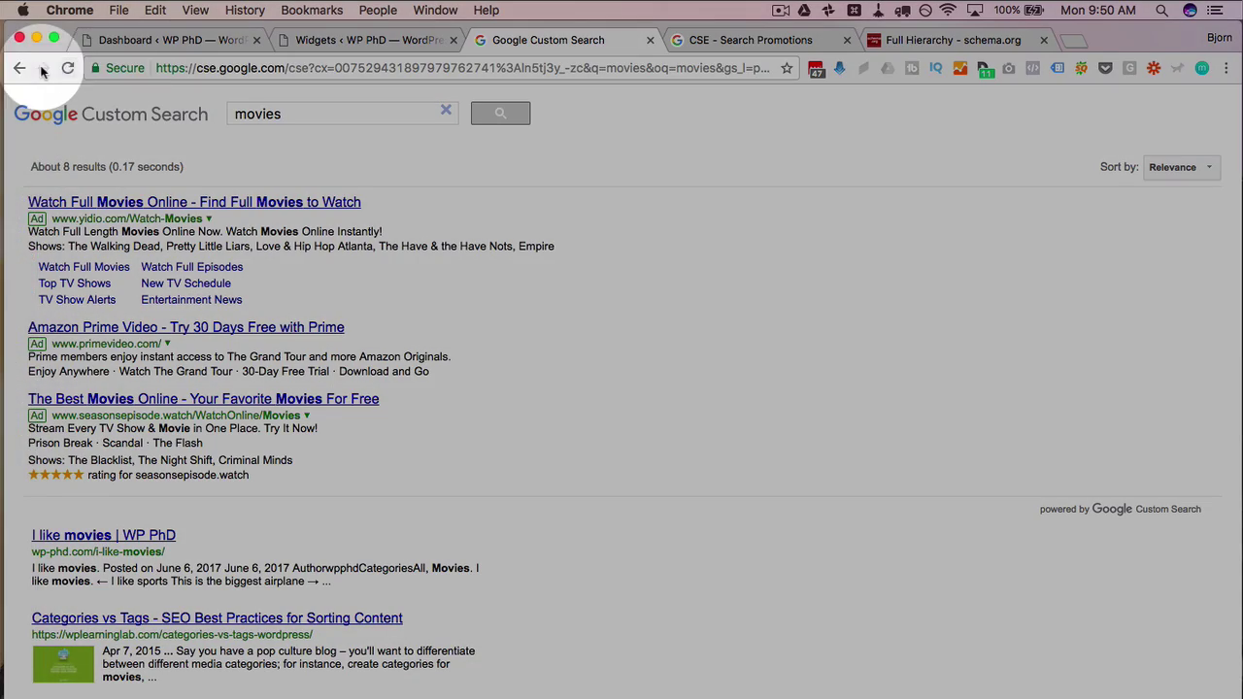
Step: Go back to the site's homepage and run a new search for movies from the sidebar search box
{"action": "left_click", "coordinate": [21, 68]}
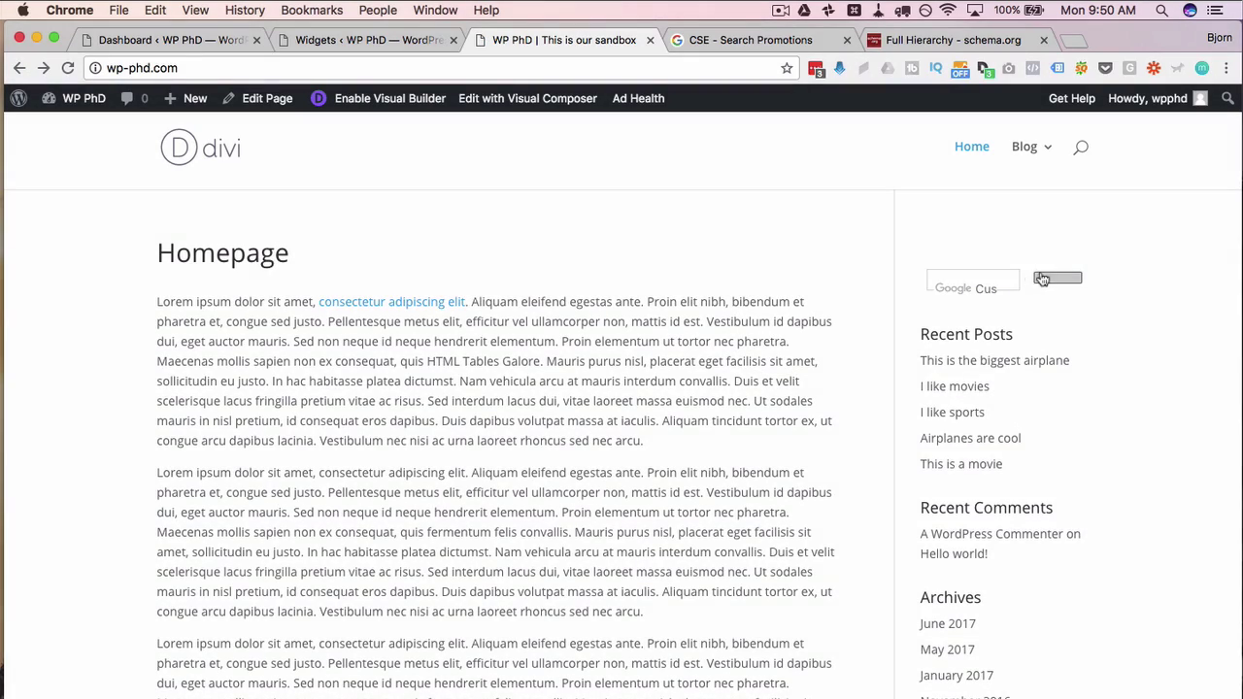
{"action": "left_click", "coordinate": [1000, 282]}
{"action": "type", "text": "movies"}
{"action": "left_click", "coordinate": [1058, 280]}
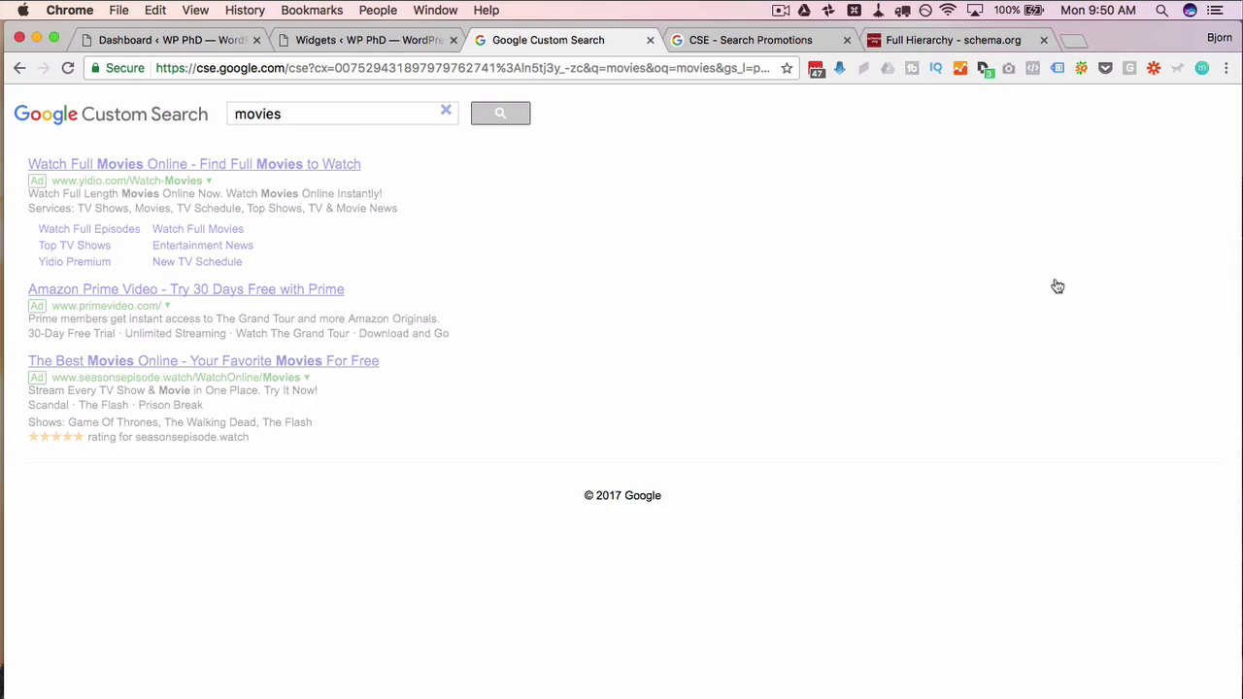
{"action": "scroll", "coordinate": [466, 286], "scroll_direction": "down", "scroll_amount": 5}
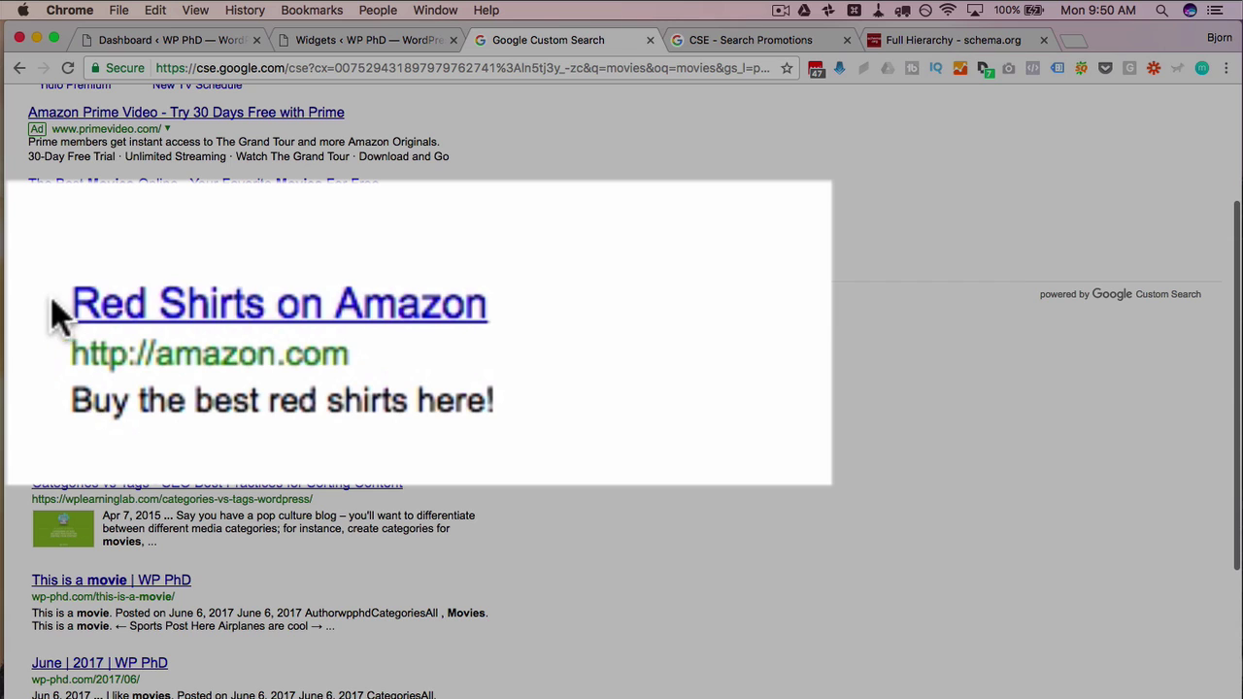
Step: Highlight the "Red Shirts on Amazon" promotion in the movies results to examine its title, URL and description
{"action": "left_click_drag", "start_coordinate": [58, 313], "coordinate": [630, 382]}
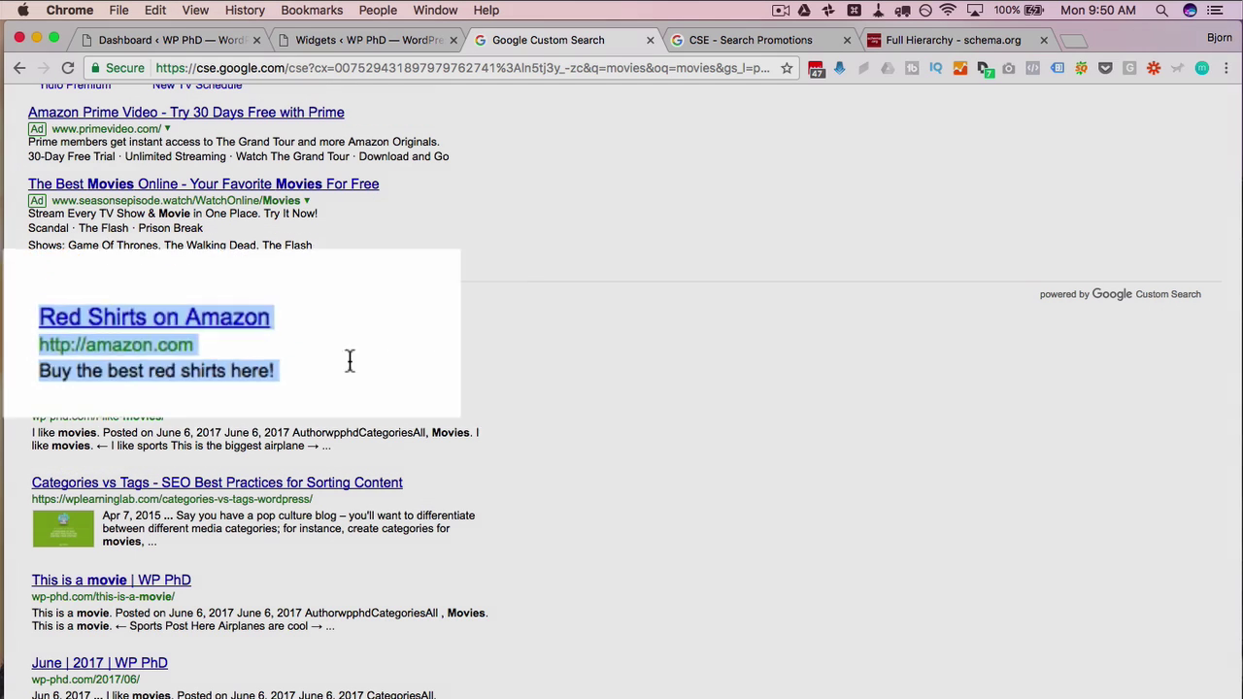
{"action": "left_click", "coordinate": [218, 349]}
{"action": "left_click_drag", "start_coordinate": [217, 349], "coordinate": [37, 320]}
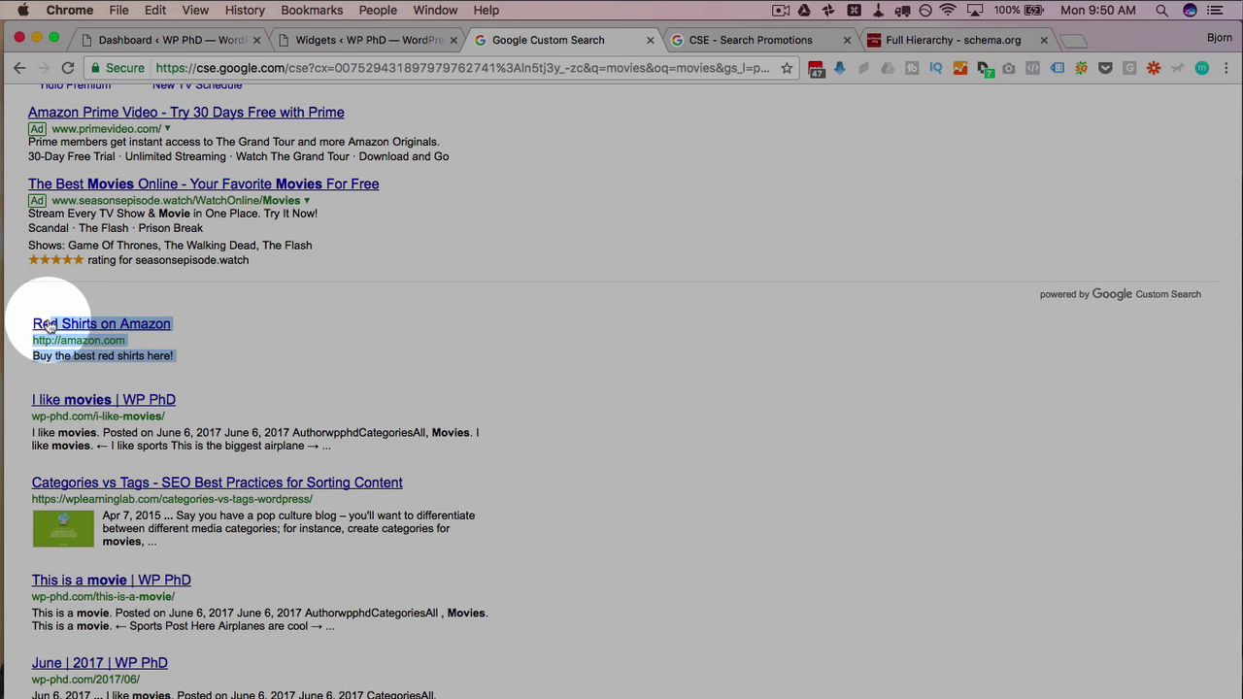
{"action": "left_click", "coordinate": [216, 349]}
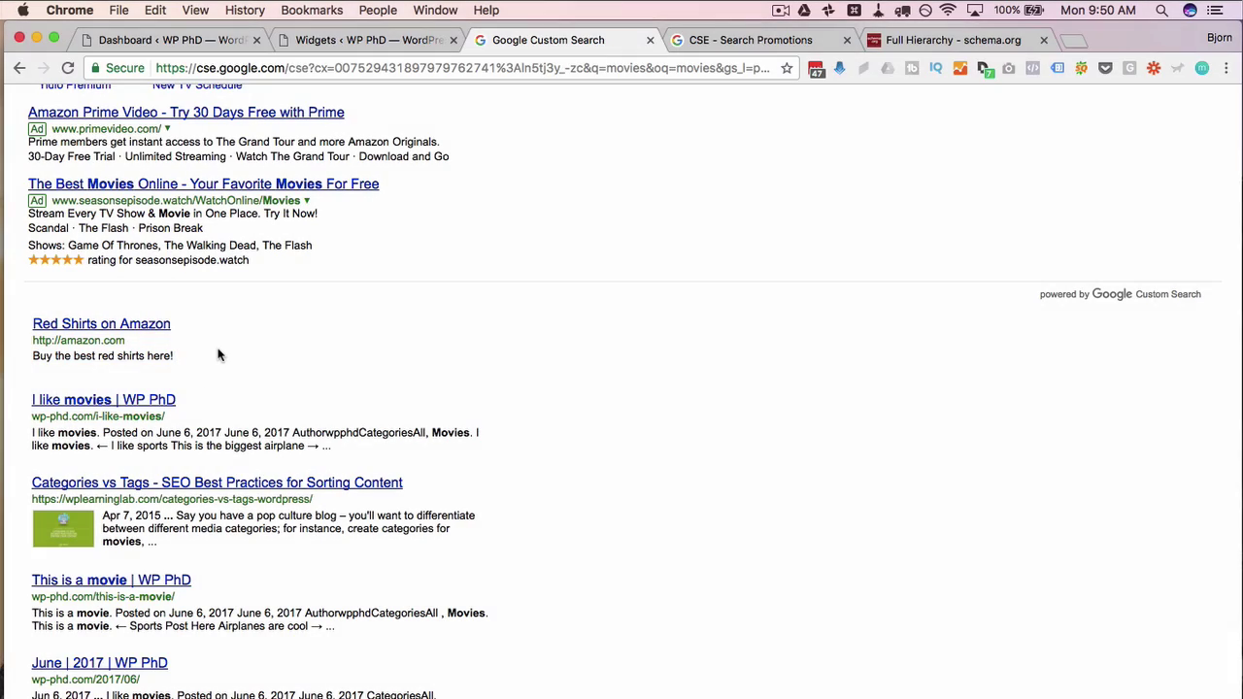
Step: Search for cars from the results page to check whether the promotion depends on its triggering query
{"action": "scroll", "coordinate": [218, 355], "scroll_direction": "up", "scroll_amount": 5}
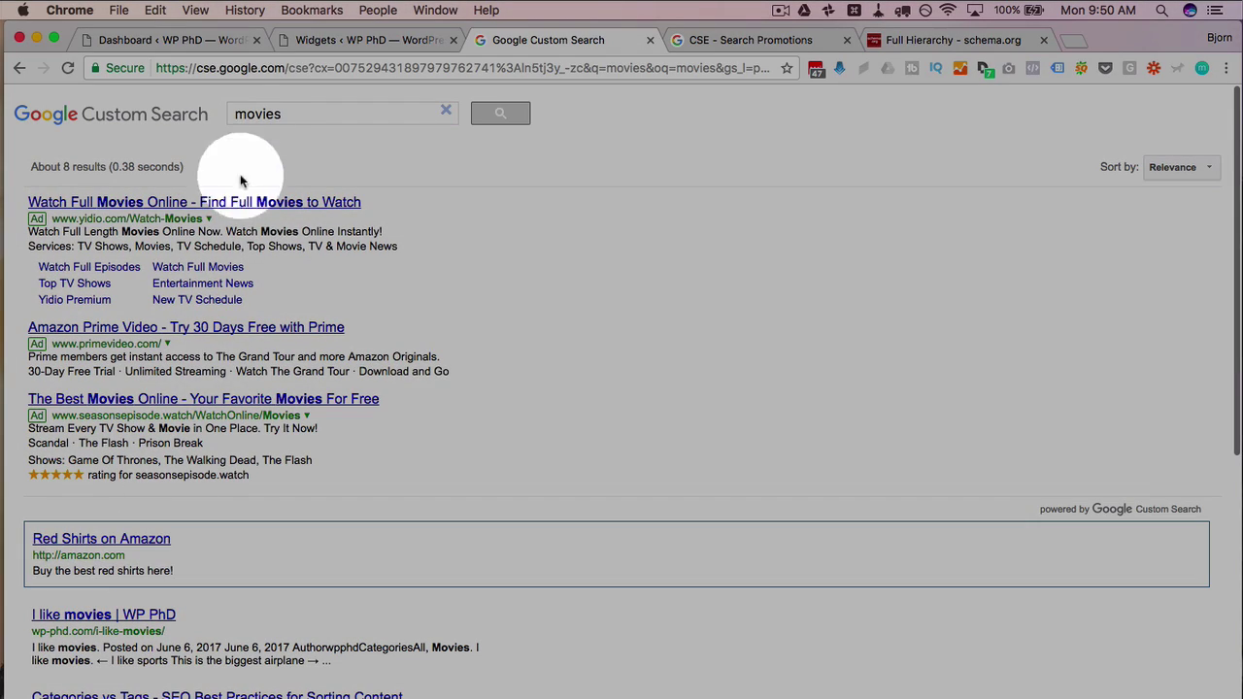
{"action": "double_click", "coordinate": [258, 115]}
{"action": "type", "text": "cars"}
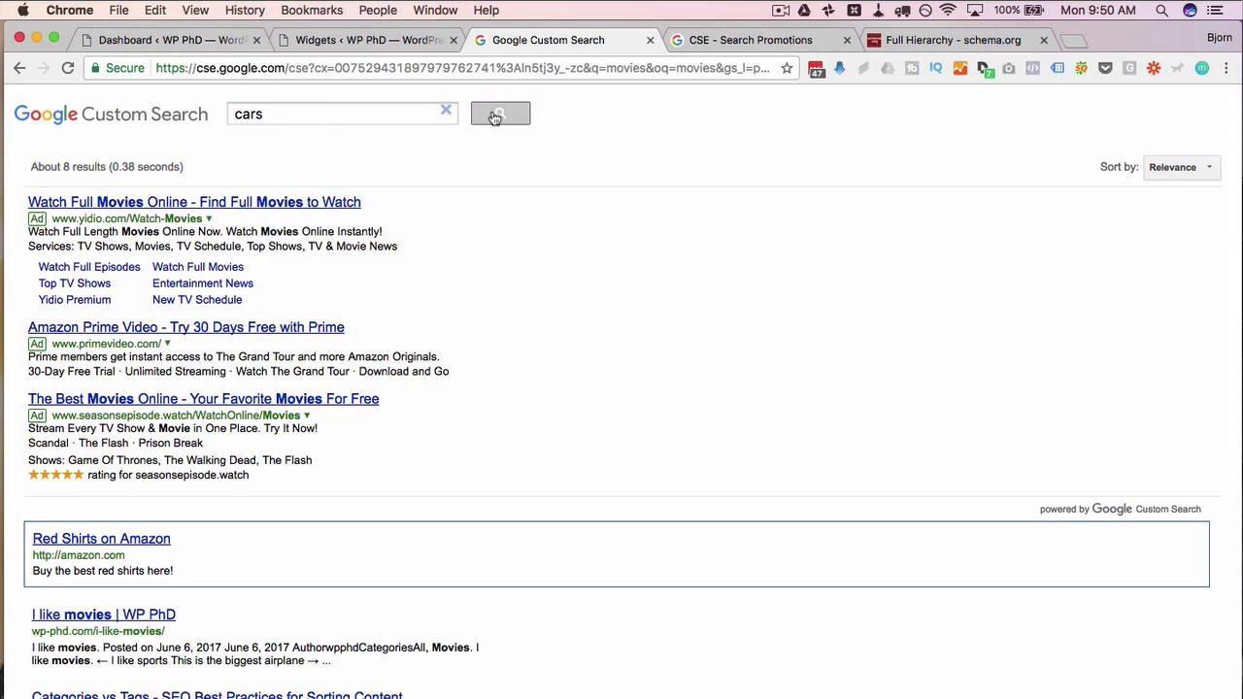
{"action": "left_click", "coordinate": [495, 116]}
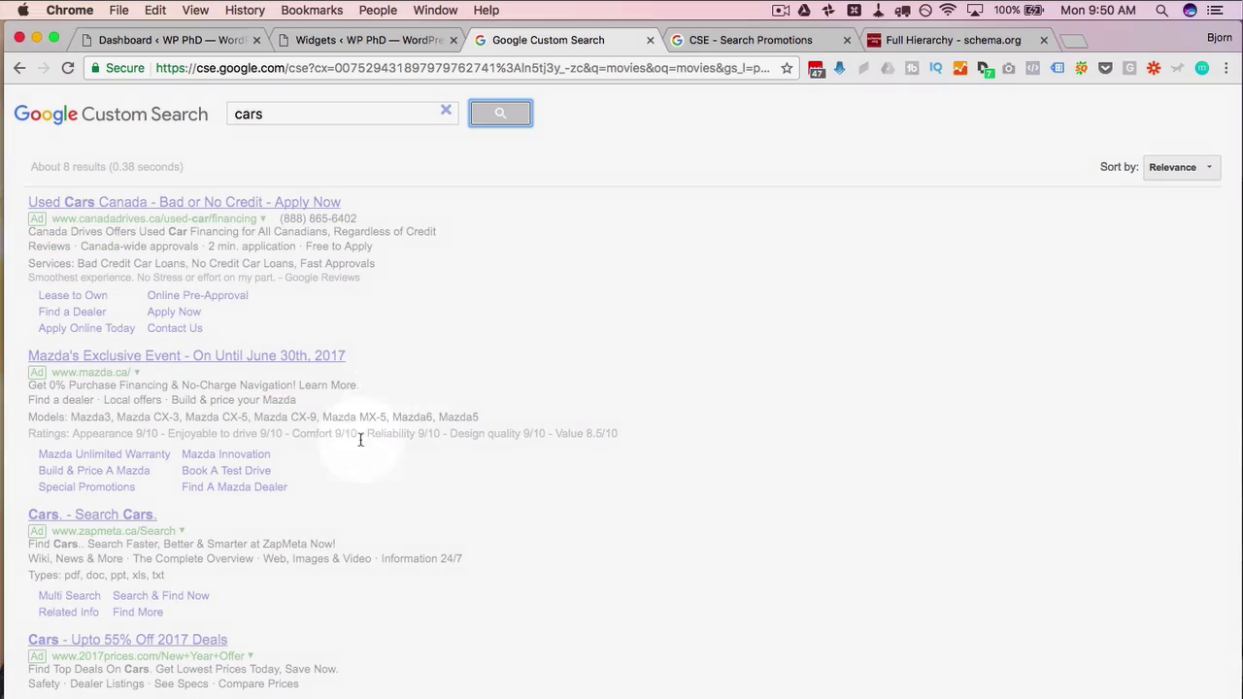
Step: Look through the cars results for the promotion and return to the search engine's promotions settings
{"action": "scroll", "coordinate": [227, 478], "scroll_direction": "down", "scroll_amount": 3}
{"action": "scroll", "coordinate": [228, 477], "scroll_direction": "down", "scroll_amount": 2}
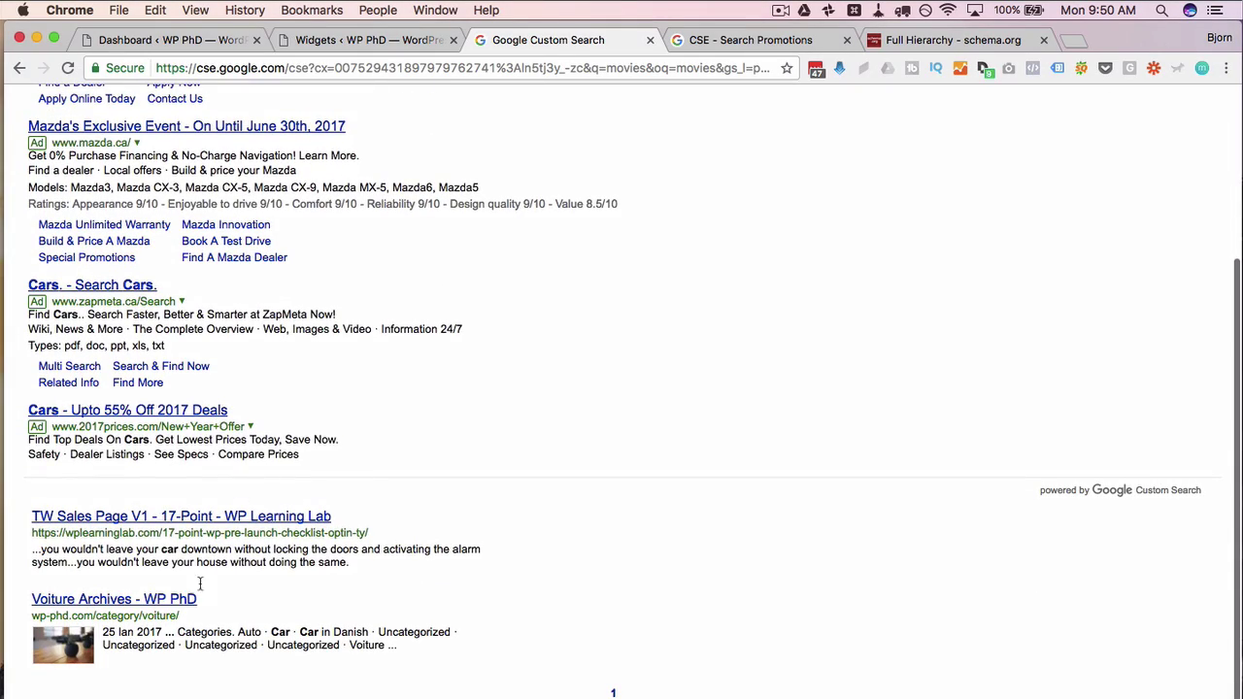
{"action": "key", "text": "ctrl+Tab"}
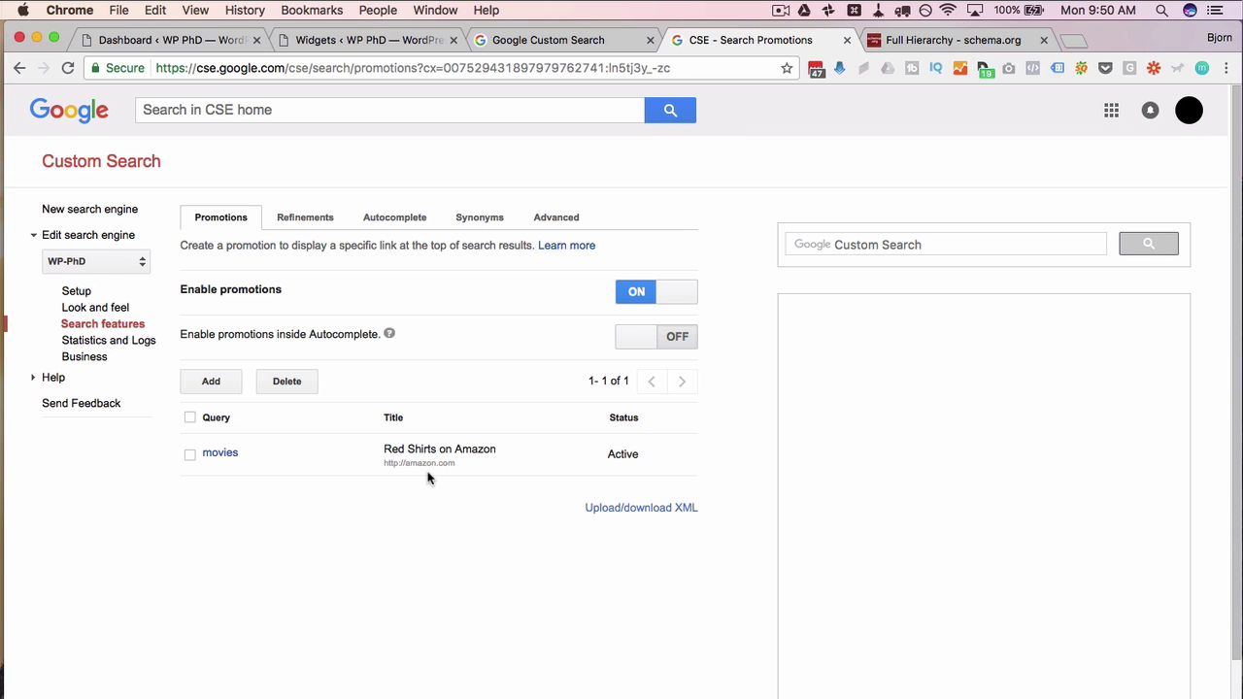
Step: Review the WP-PhD search engine's refinements, autocomplete and synonyms settings
{"action": "left_click", "coordinate": [305, 216]}
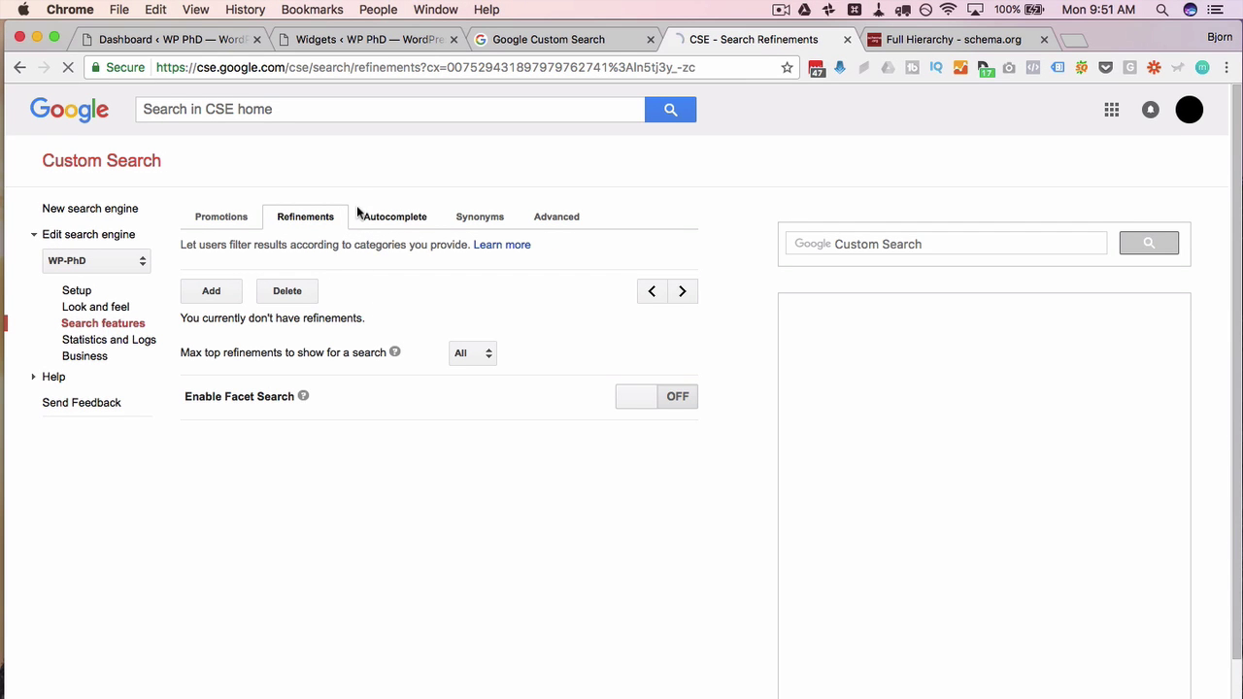
{"action": "left_click", "coordinate": [396, 216]}
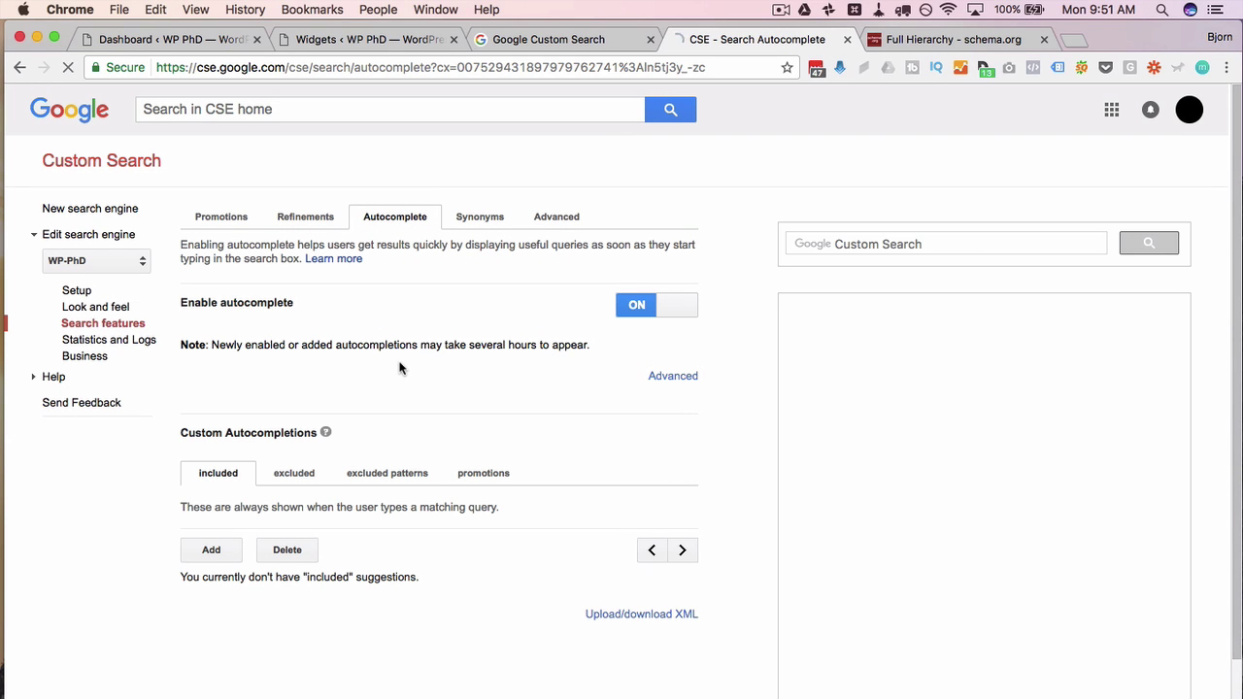
{"action": "left_click", "coordinate": [273, 339]}
{"action": "left_click", "coordinate": [247, 442]}
{"action": "left_click", "coordinate": [496, 374]}
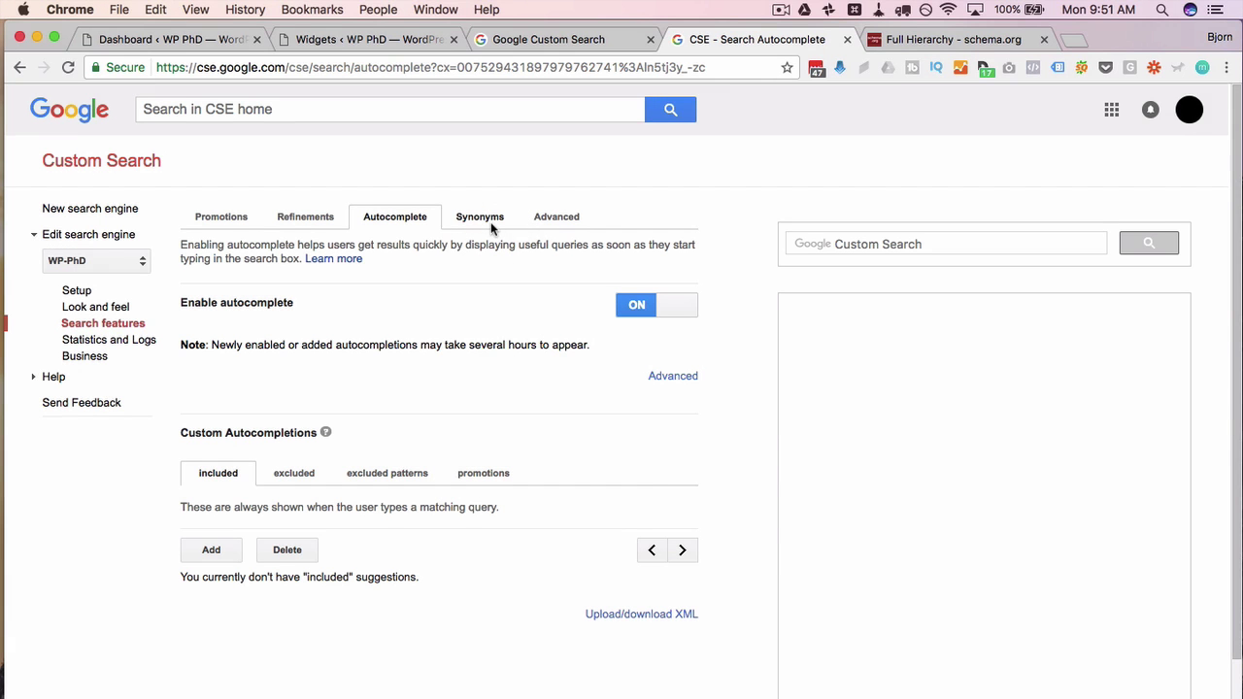
{"action": "left_click", "coordinate": [491, 221]}
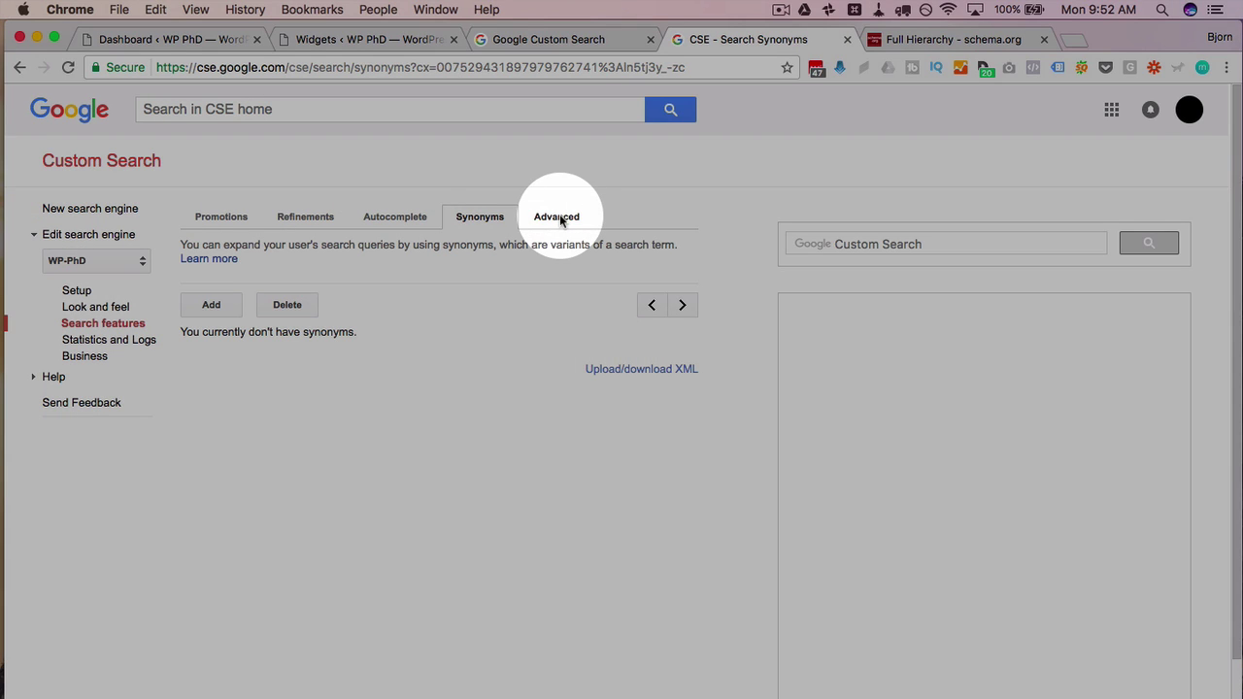
Step: Examine the advanced search features, expanding and collapsing Websearch Restricts and Imagesearch Settings to view their options
{"action": "left_click", "coordinate": [560, 218]}
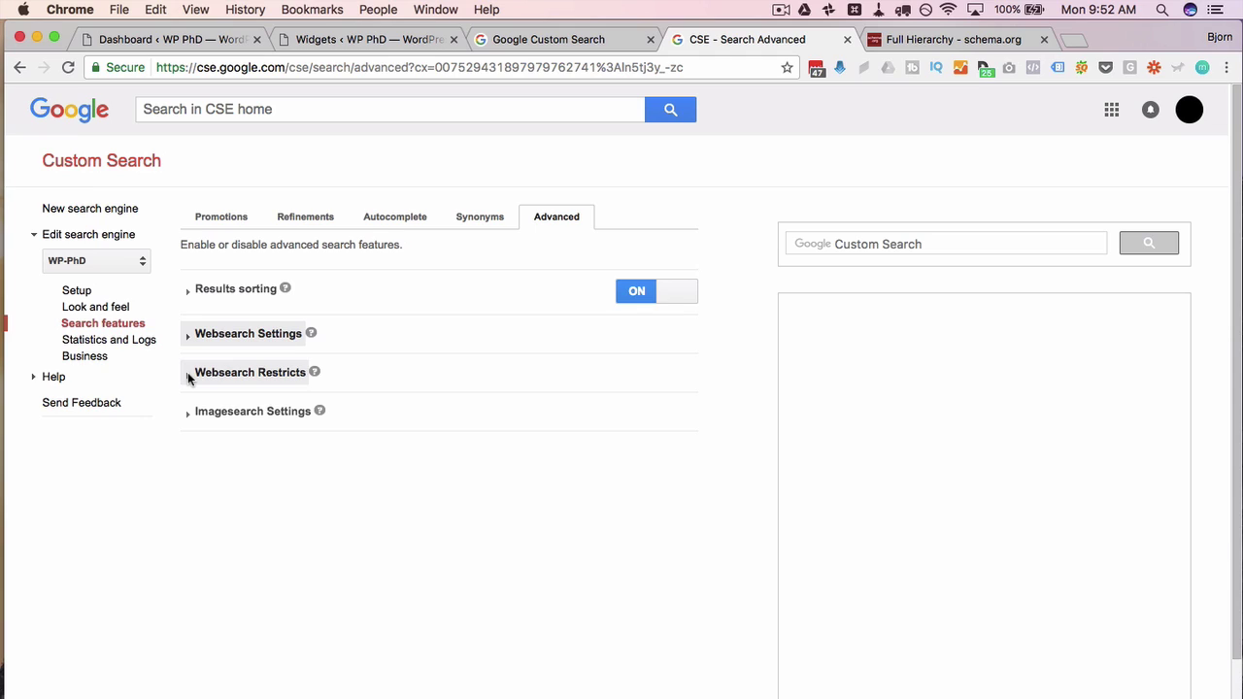
{"action": "left_click", "coordinate": [190, 375]}
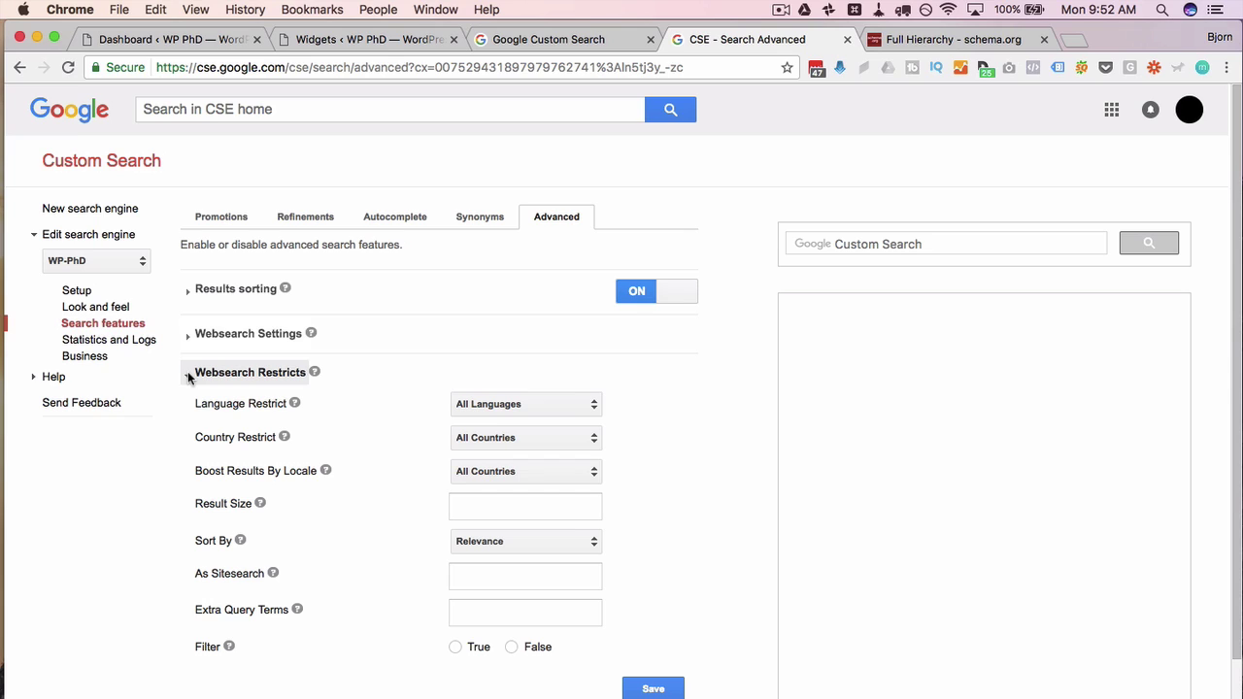
{"action": "left_click", "coordinate": [189, 377]}
{"action": "scroll", "coordinate": [184, 397], "scroll_direction": "down", "scroll_amount": 1}
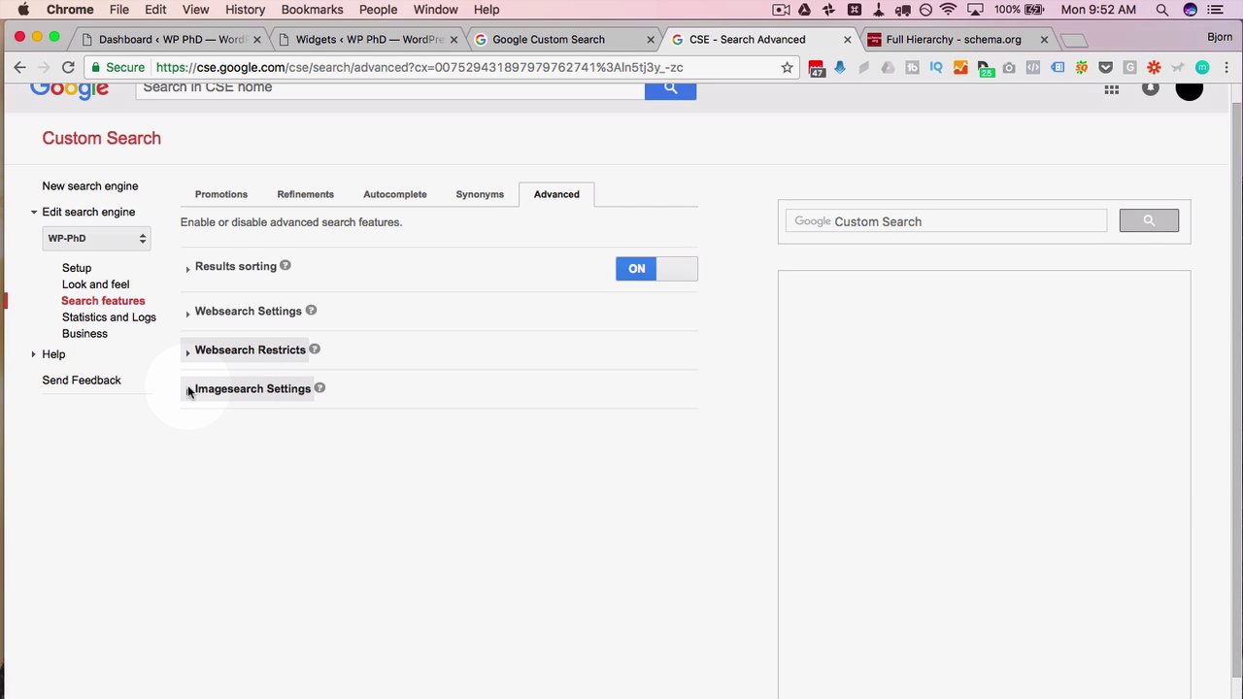
{"action": "left_click", "coordinate": [190, 389]}
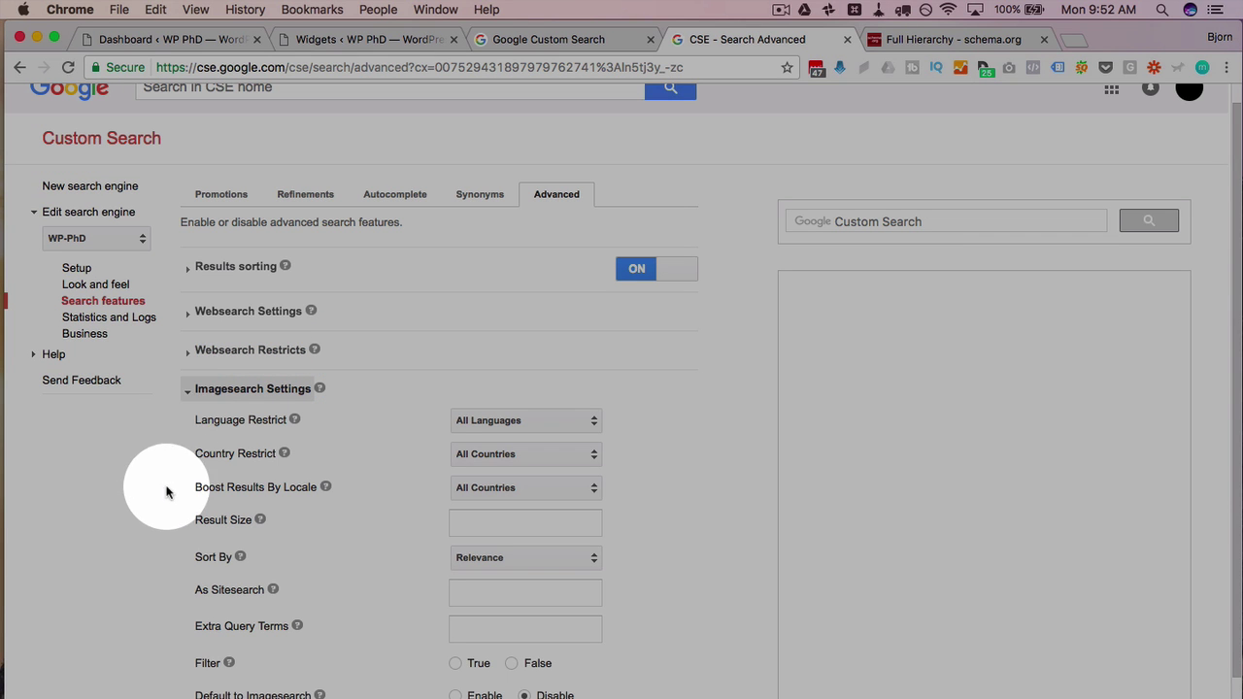
{"action": "left_click", "coordinate": [187, 390]}
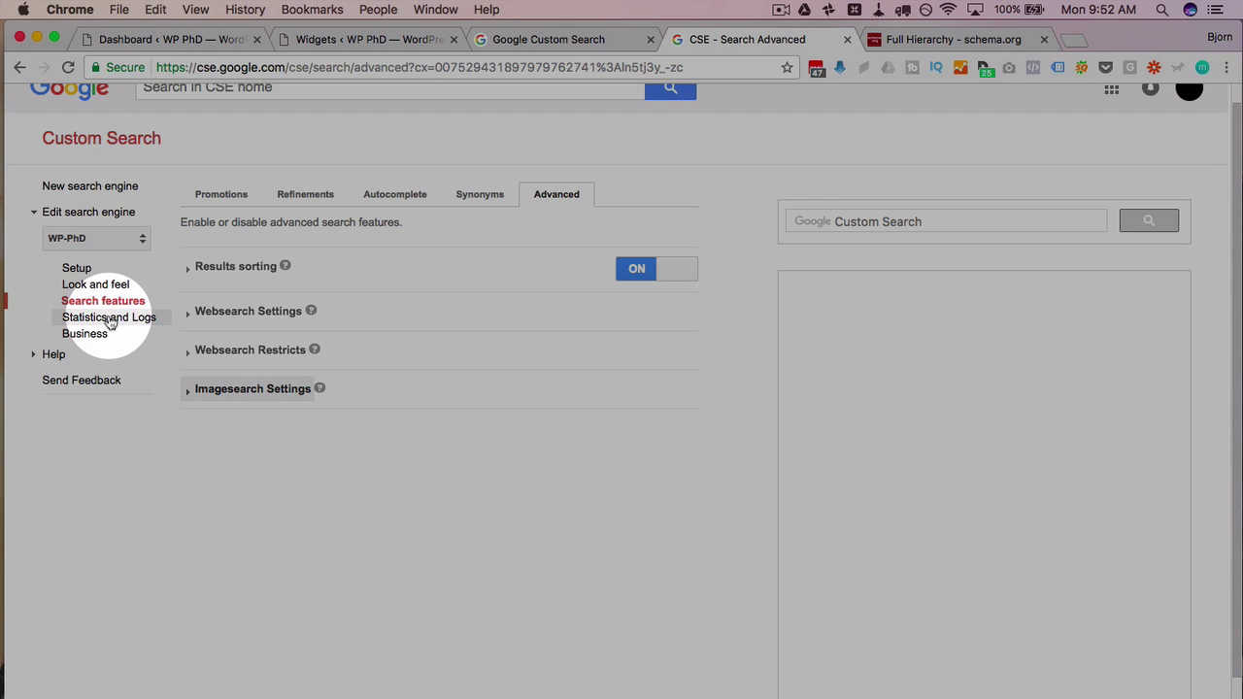
Step: Review the search engine's stats, Google Analytics setup and audit log, and its business advertising settings
{"action": "left_click", "coordinate": [133, 317]}
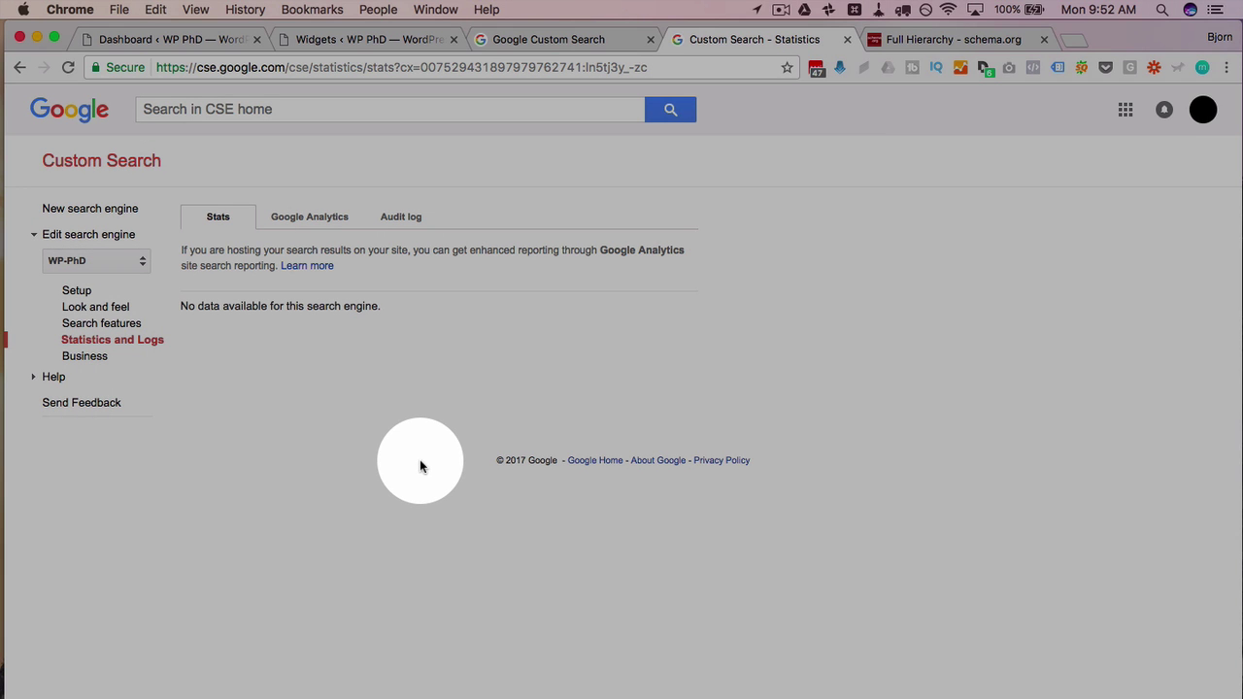
{"action": "left_click", "coordinate": [307, 216]}
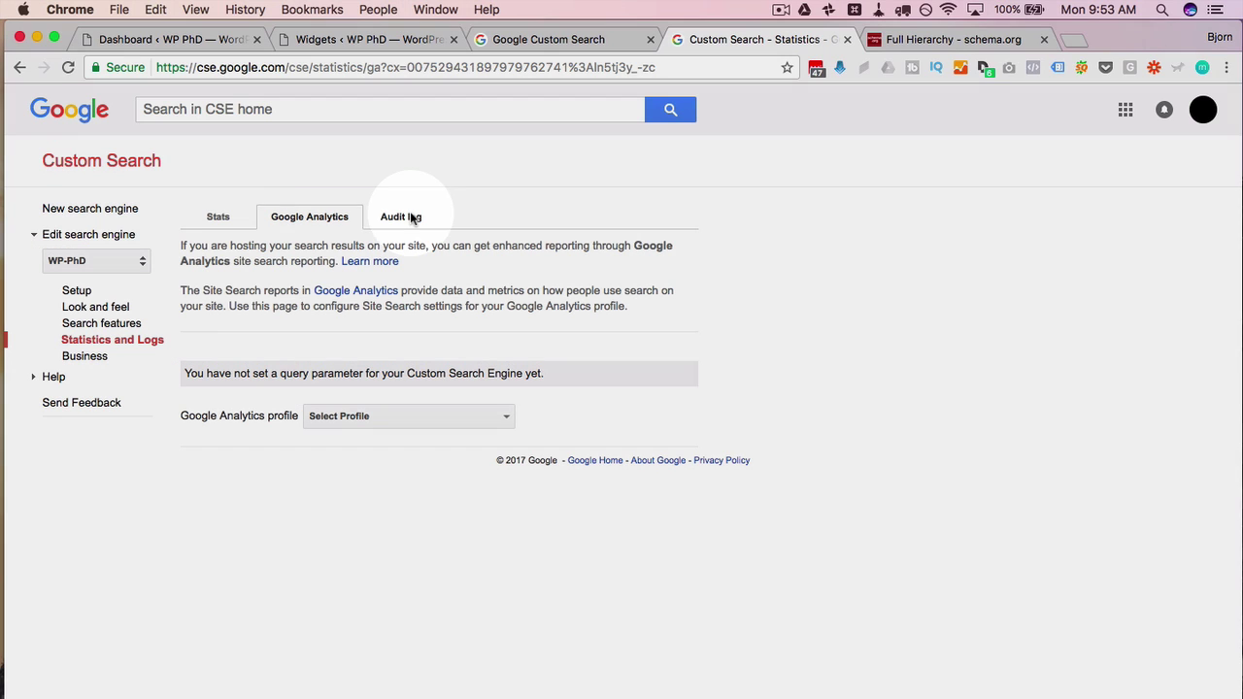
{"action": "left_click", "coordinate": [407, 218]}
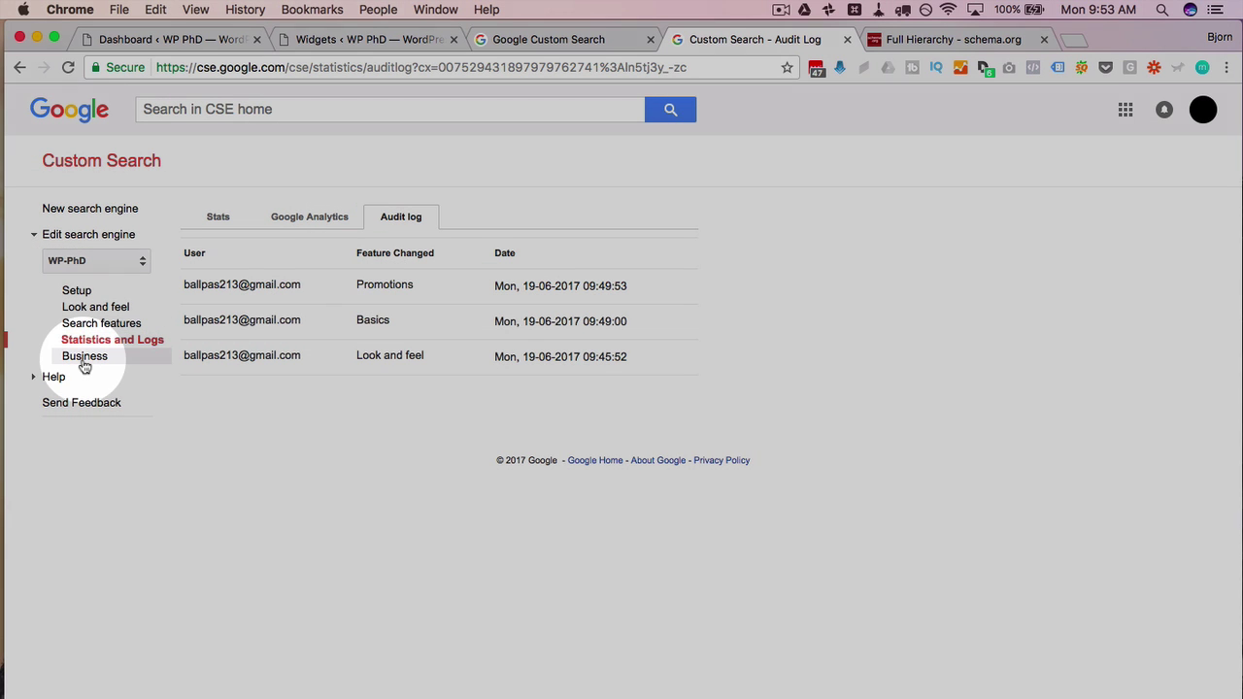
{"action": "left_click", "coordinate": [84, 359]}
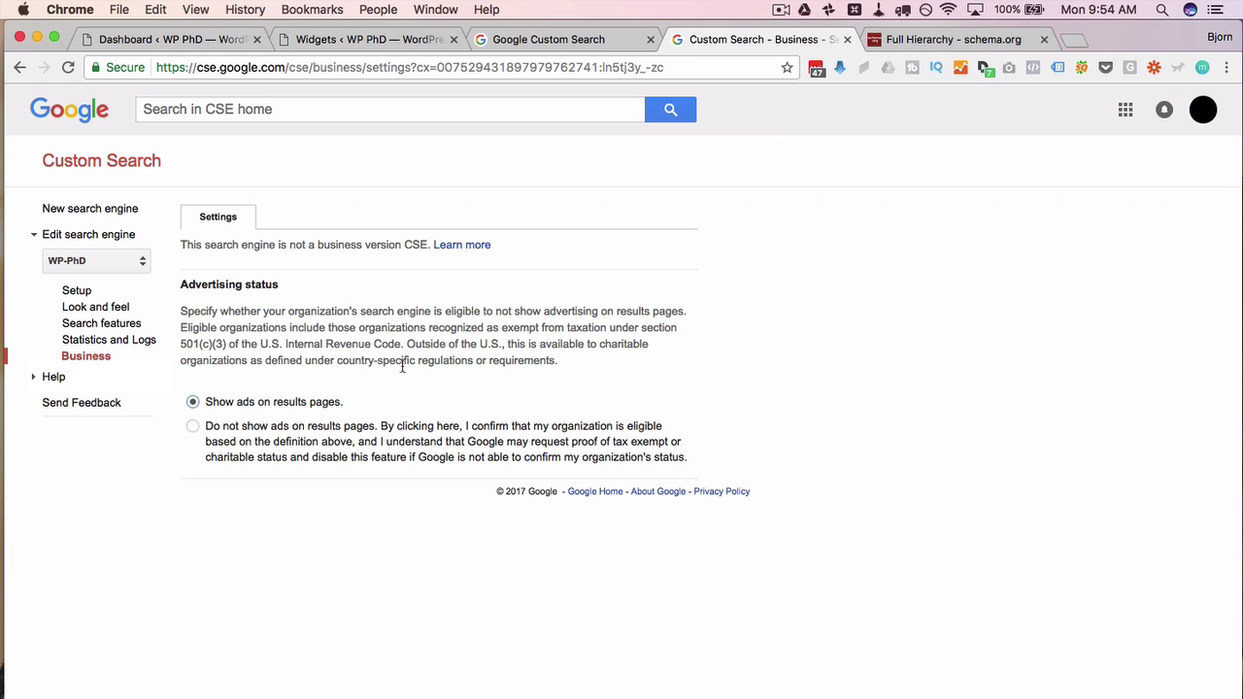
Step: Revisit the cars search results and look over the search box code in the WordPress sidebar text widget
{"action": "left_click", "coordinate": [511, 39]}
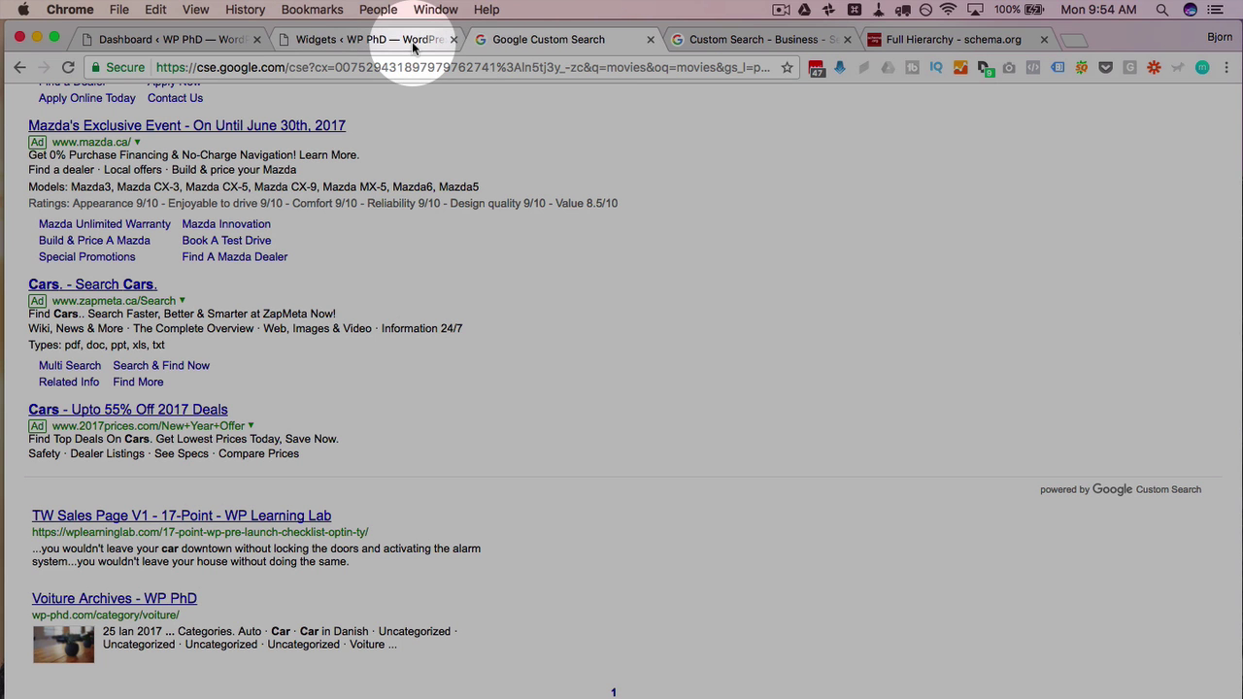
{"action": "left_click", "coordinate": [412, 41]}
{"action": "scroll", "coordinate": [734, 477], "scroll_direction": "down", "scroll_amount": 3}
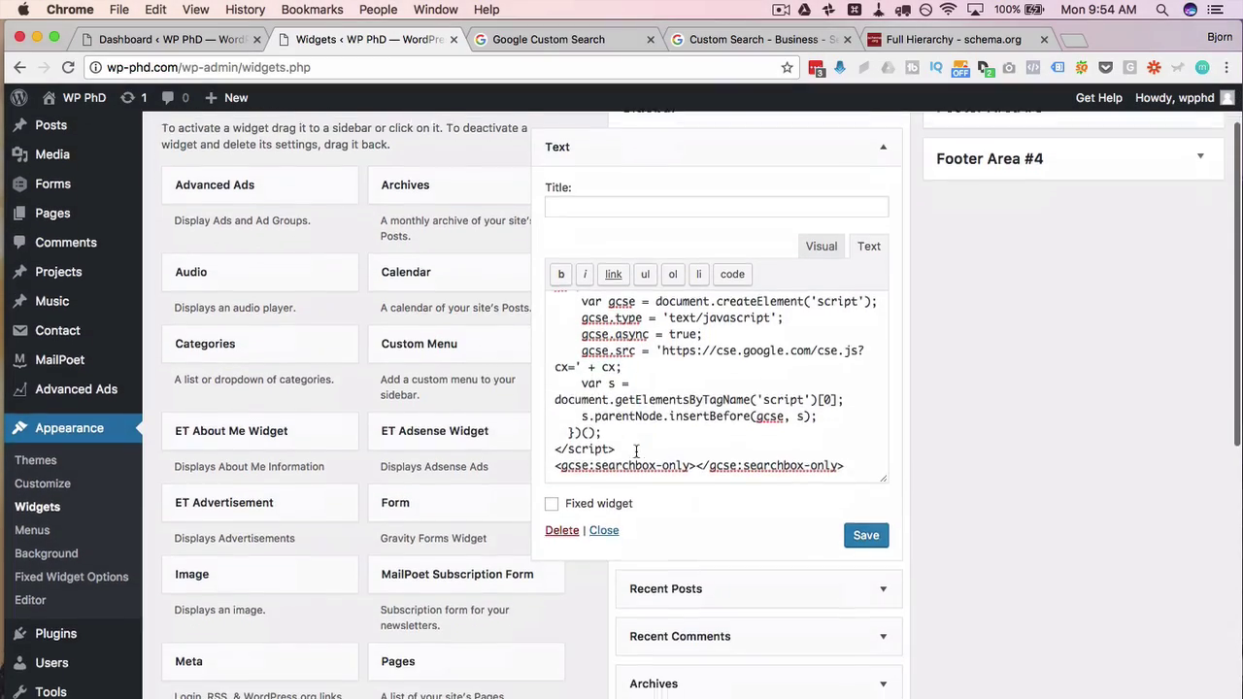
{"action": "scroll", "coordinate": [680, 456], "scroll_direction": "up", "scroll_amount": 5}
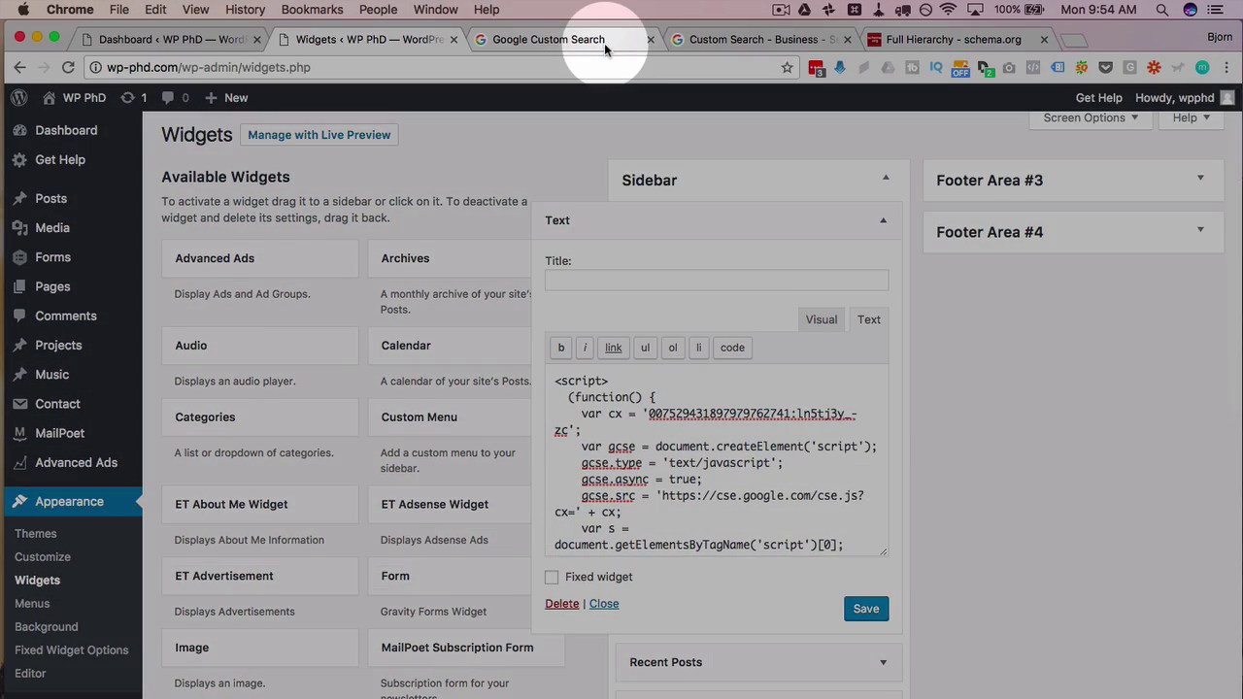
{"action": "left_click", "coordinate": [604, 43]}
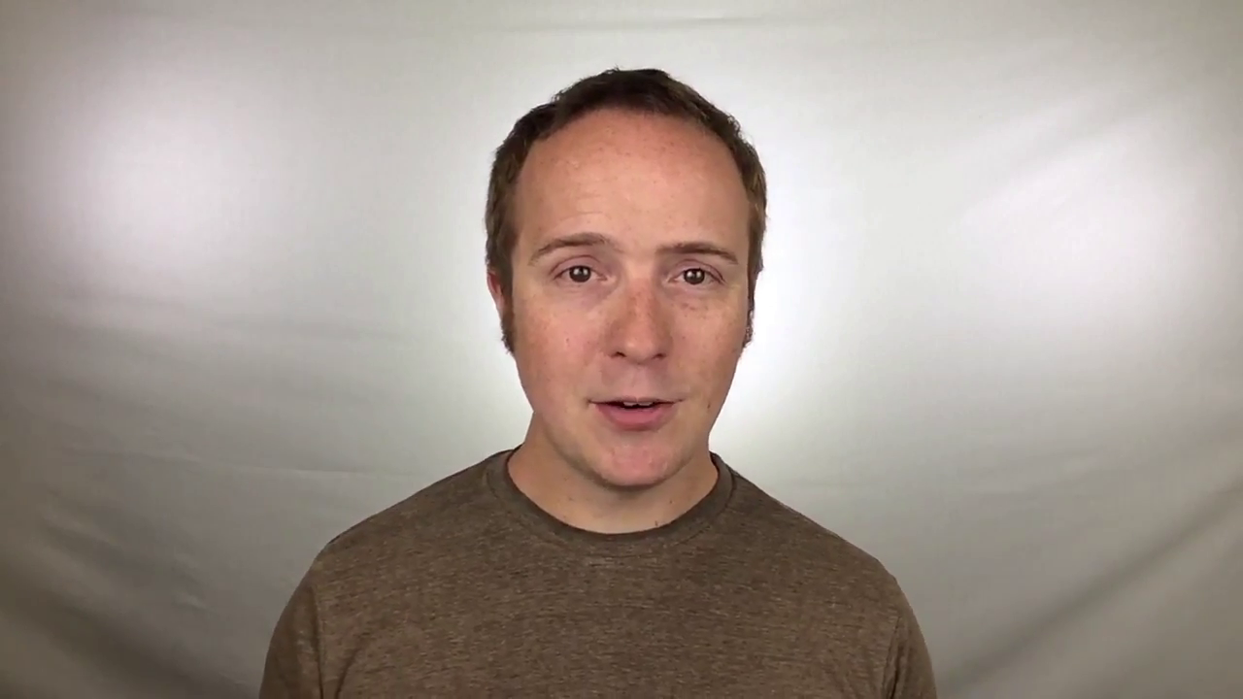